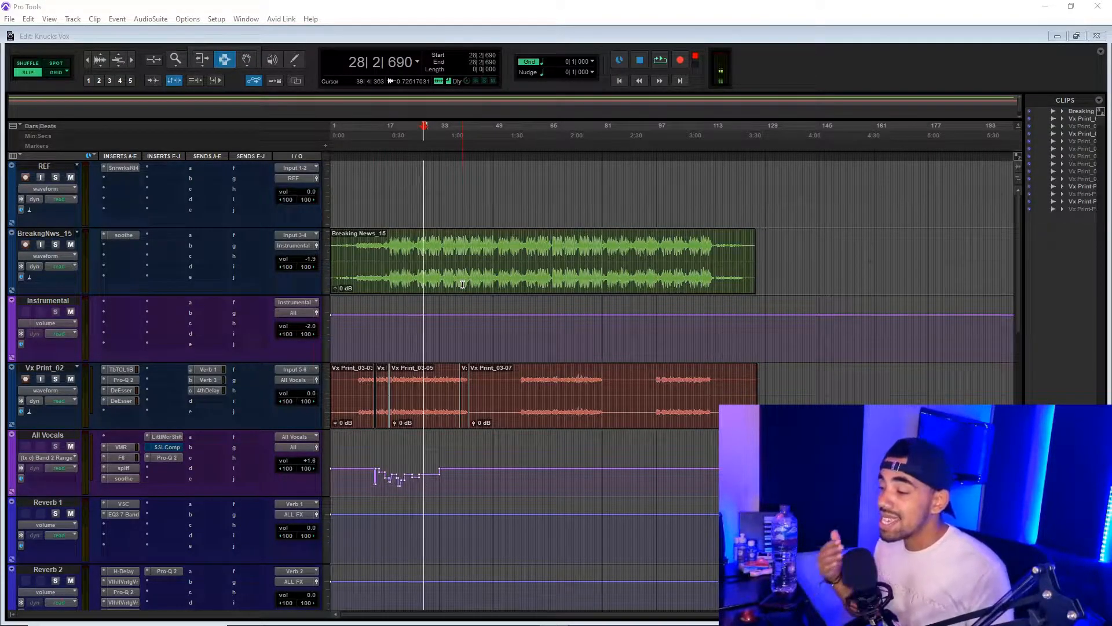
Place the edit cursor near bar 15 and select the BreakngNws_15 track.
left_click(382, 155)
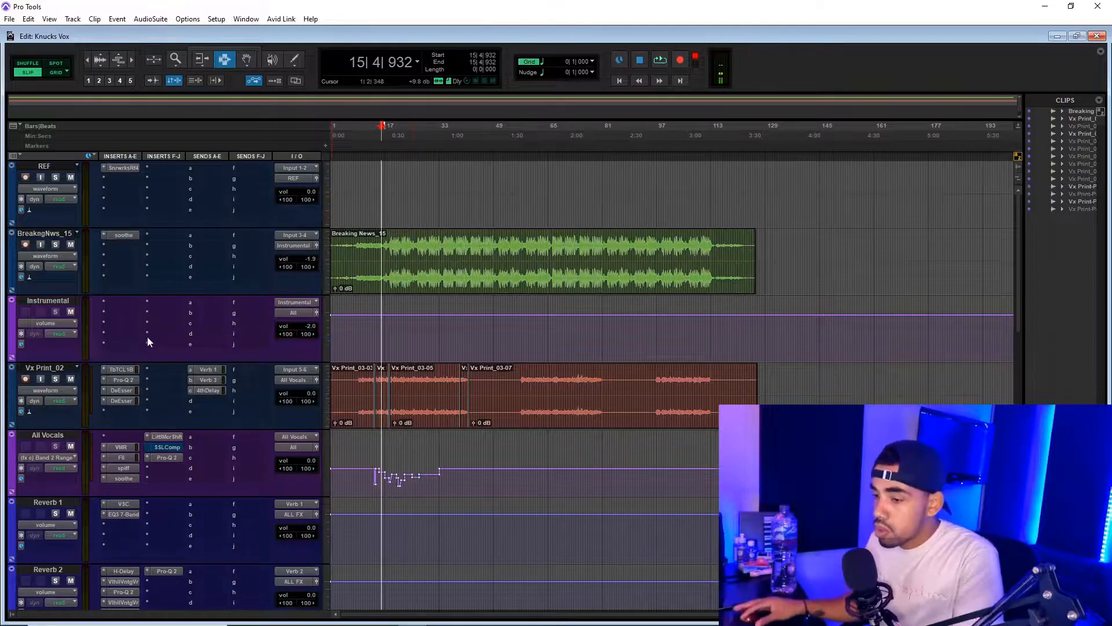
left_click(40, 323)
left_click(43, 238)
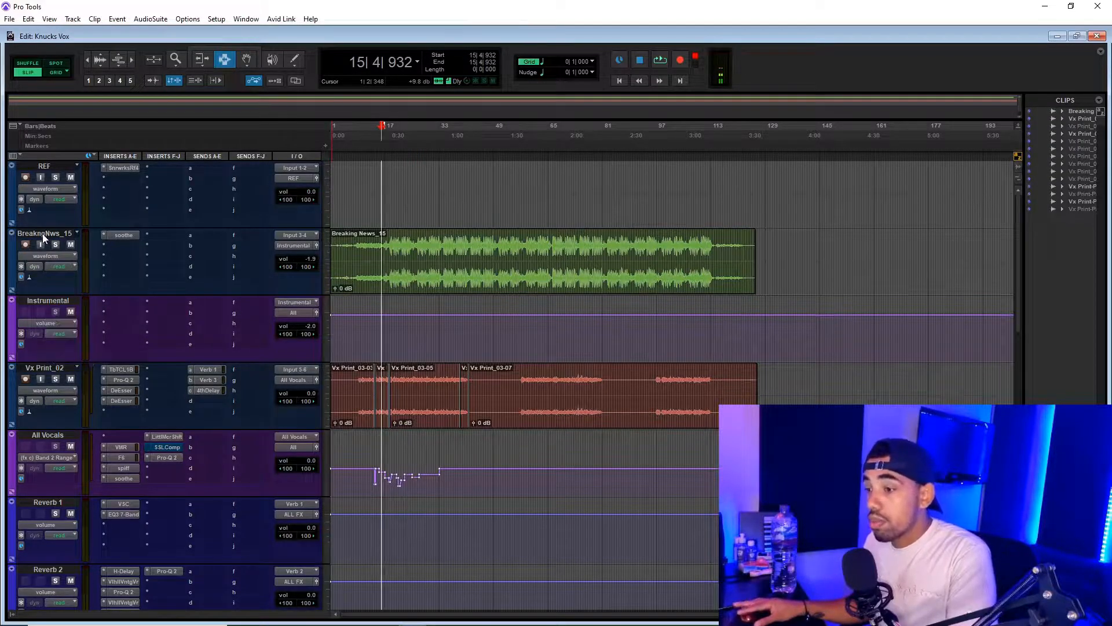
left_click(43, 235)
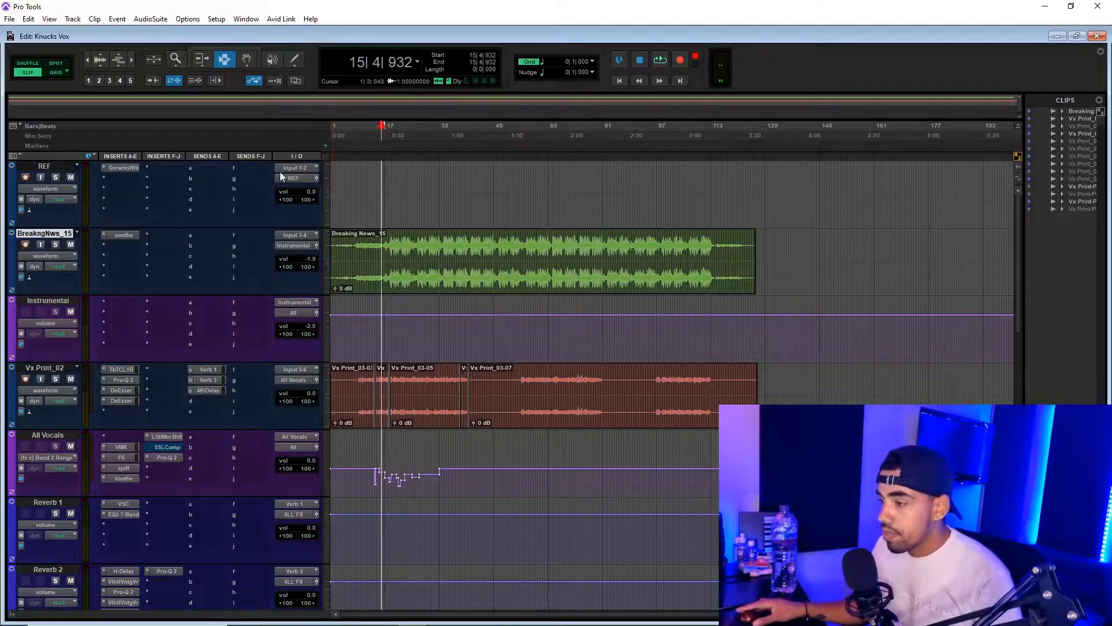
Switch the All Vocals track from its plug-in automation lane to the volume view.
scroll(102, 459, "down", 2)
scroll(68, 350, "up", 2)
left_click(74, 457)
left_click(93, 460)
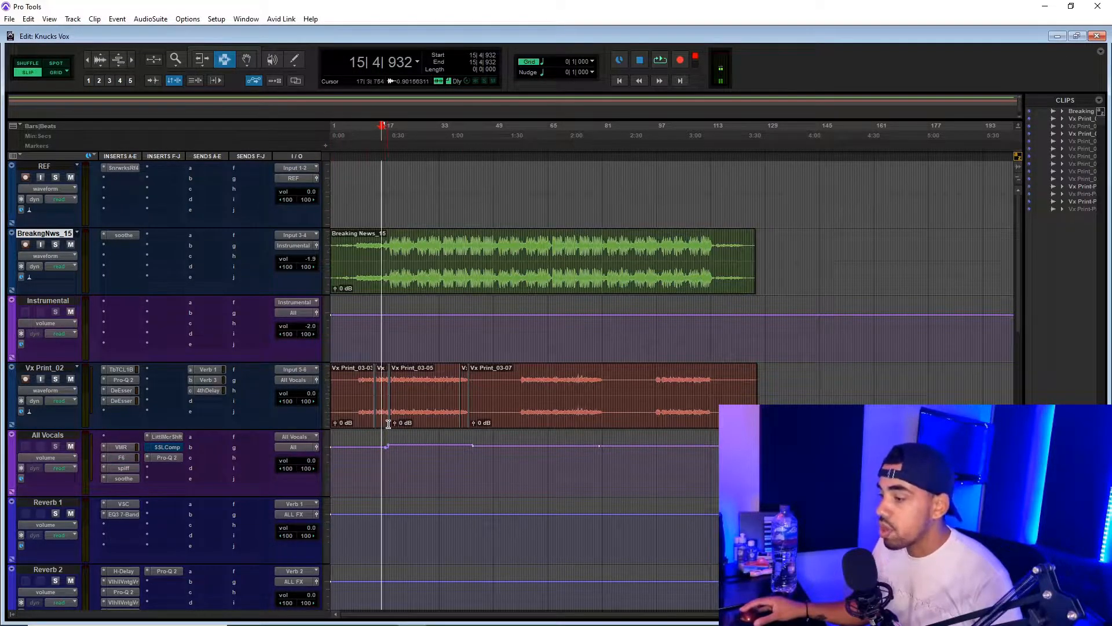
Play the song from the second vocal clip near bar 14 and park the cursor around bar 16.
key("t")
key("t")
key("r")
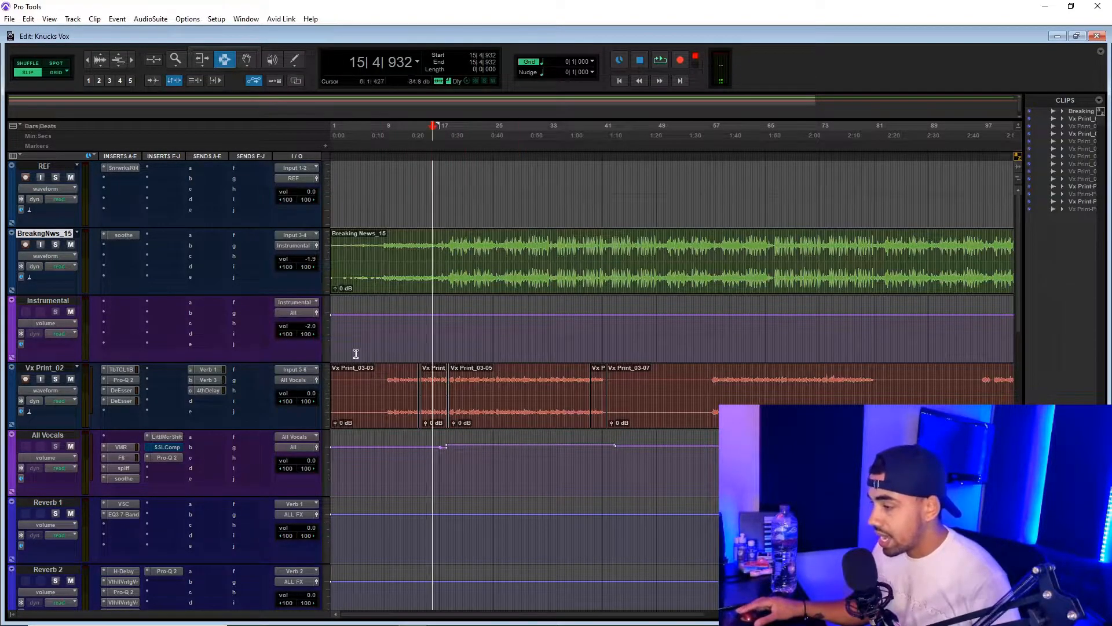
left_click(432, 385)
key("space")
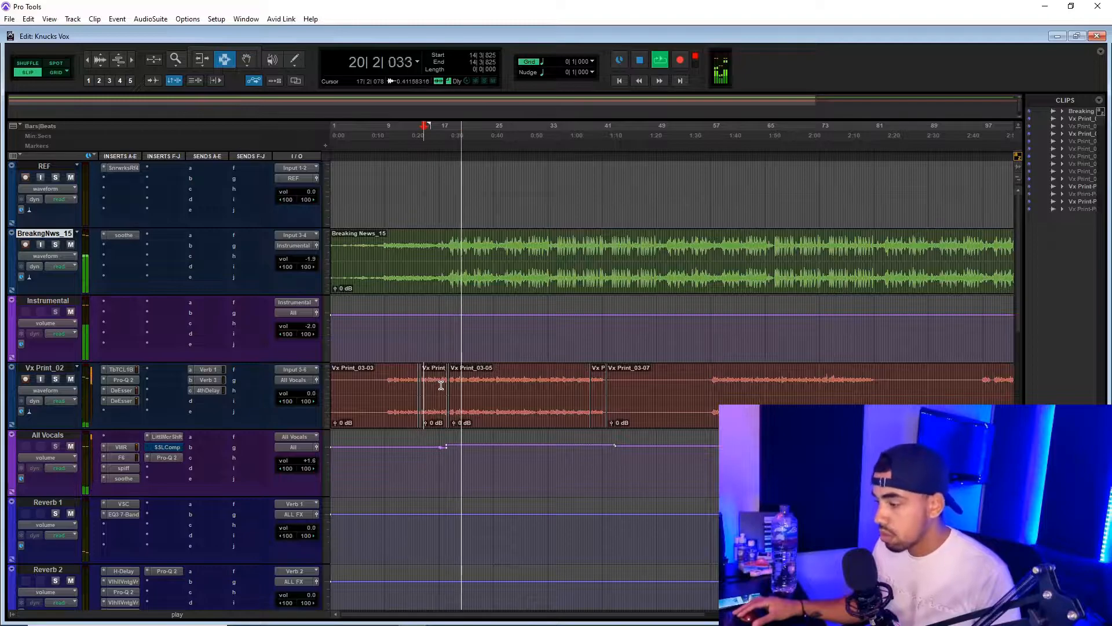
key("space")
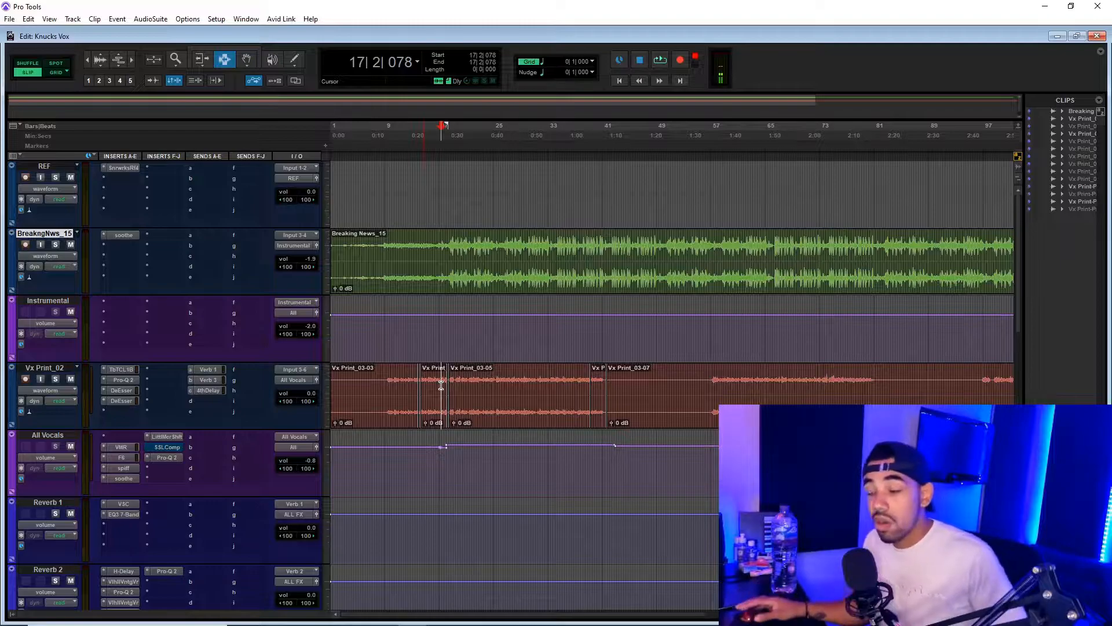
left_click(439, 385)
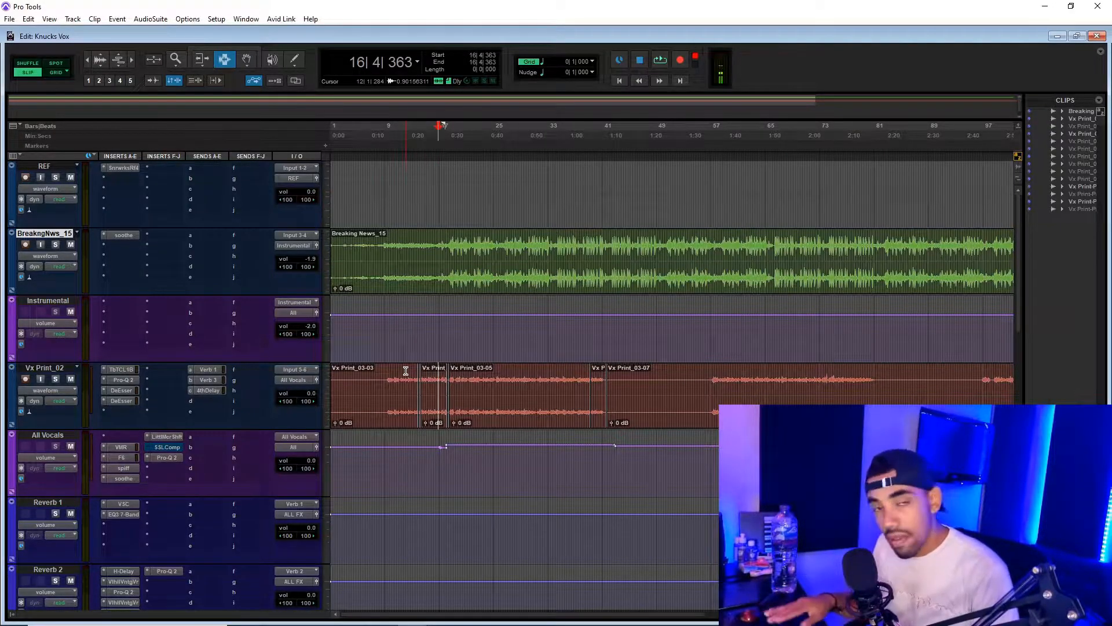
left_click(438, 390)
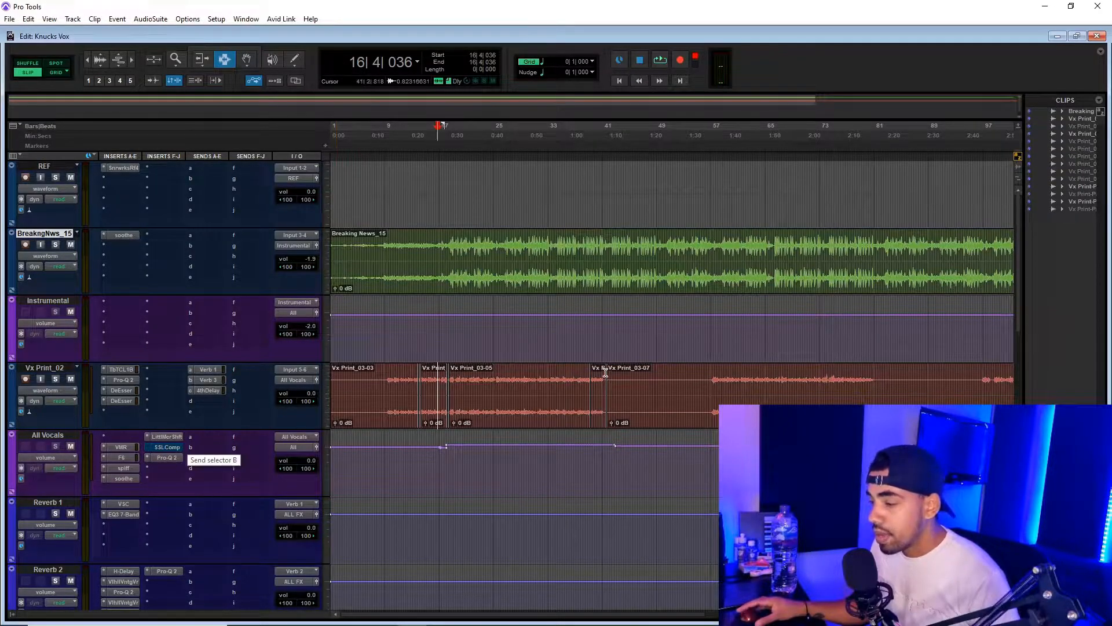
Raise the clip gain of the Vx Print_03-05 vocal clip to +10.3 dB.
left_click(500, 382)
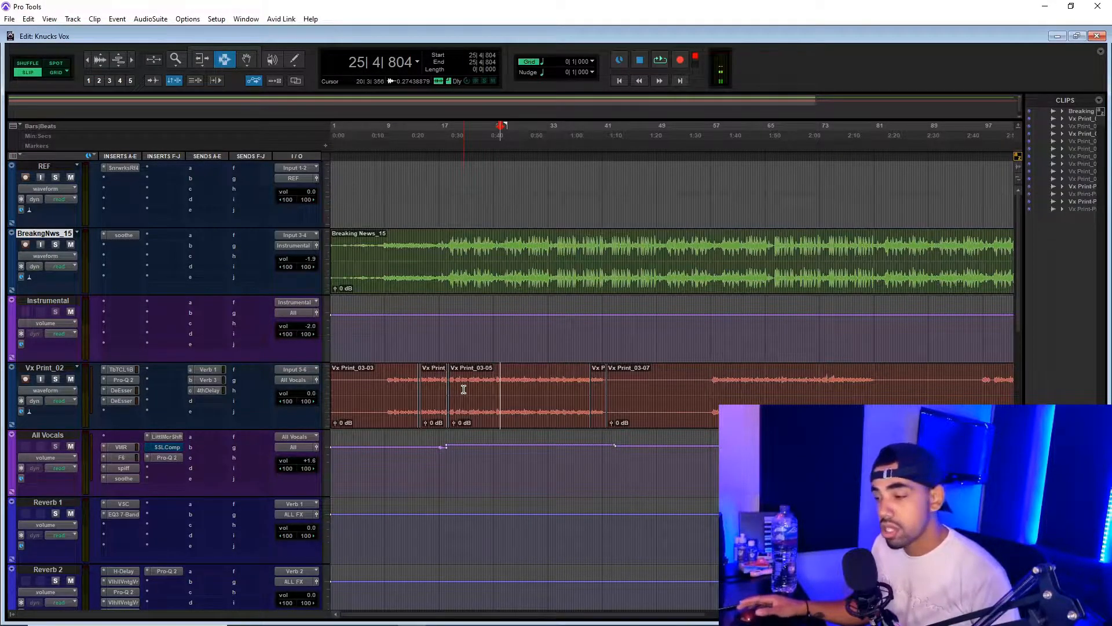
left_click(454, 423)
scroll(454, 423, "up", 3)
left_click_drag(456, 422, 456, 419)
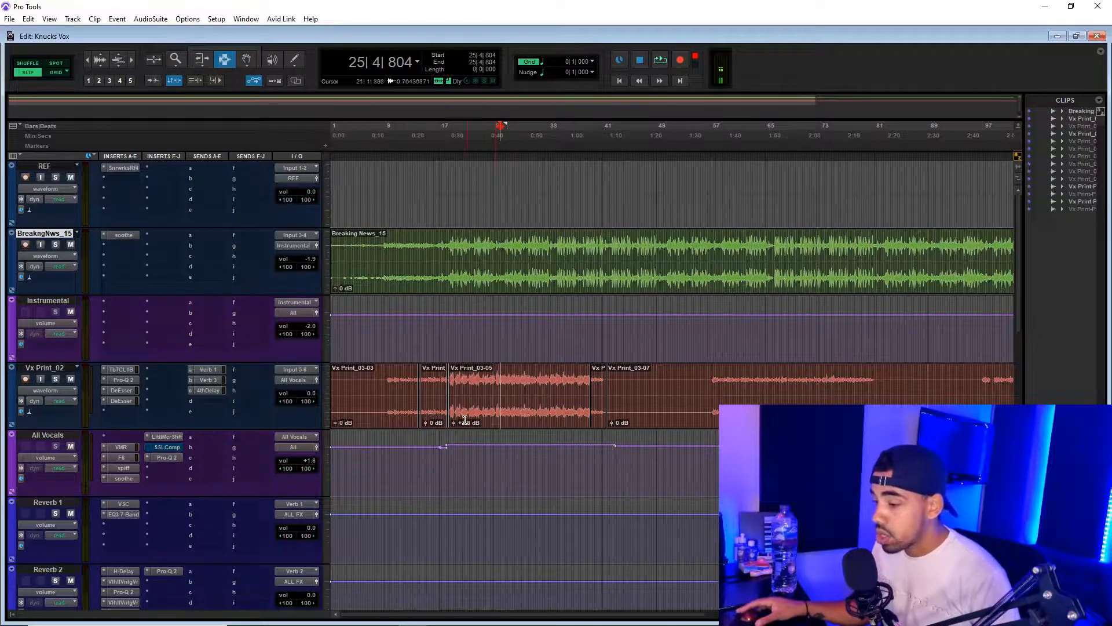
left_click_drag(454, 423, 455, 422)
Play the boosted vocal clip from bar 18 while checking the Tube-Tech CL 1B compressor on Vx Print_02.
left_click(451, 402)
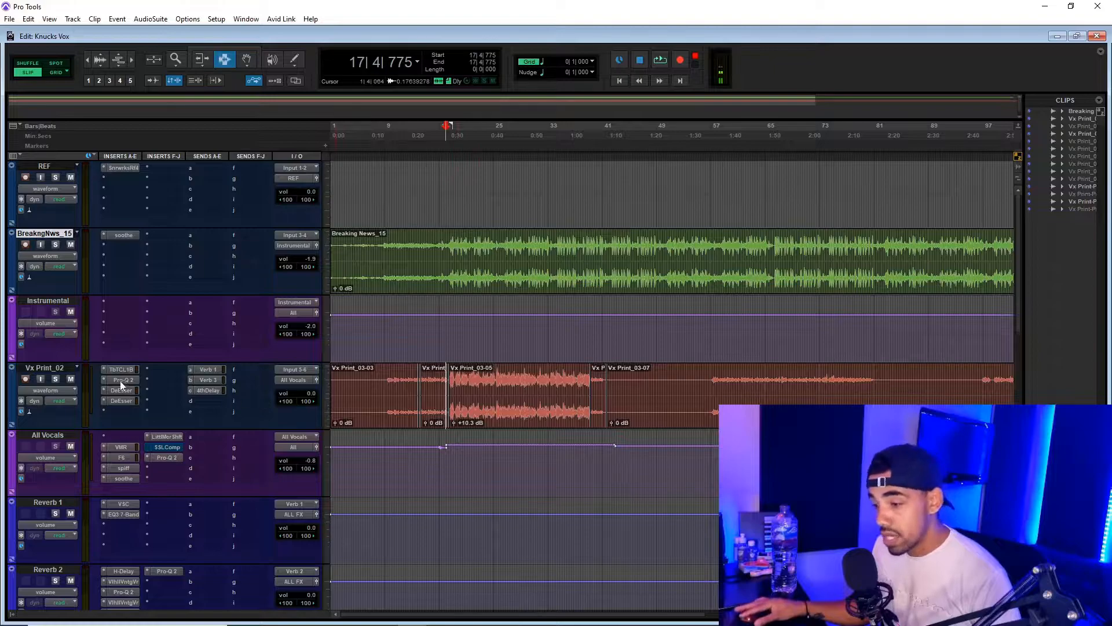
left_click(449, 393)
key("space")
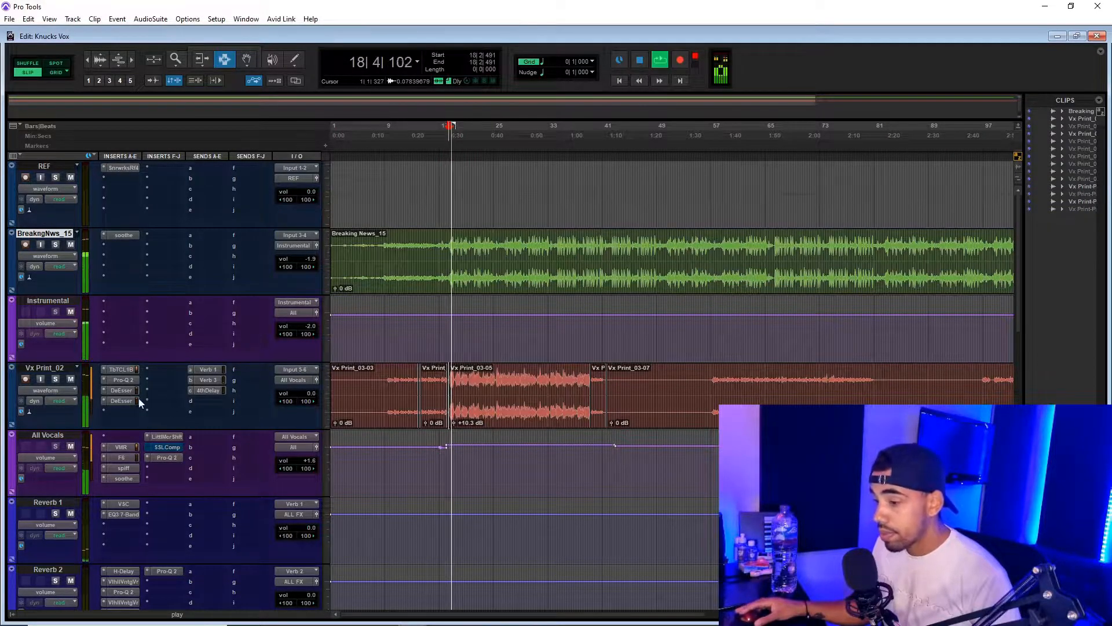
left_click(123, 371)
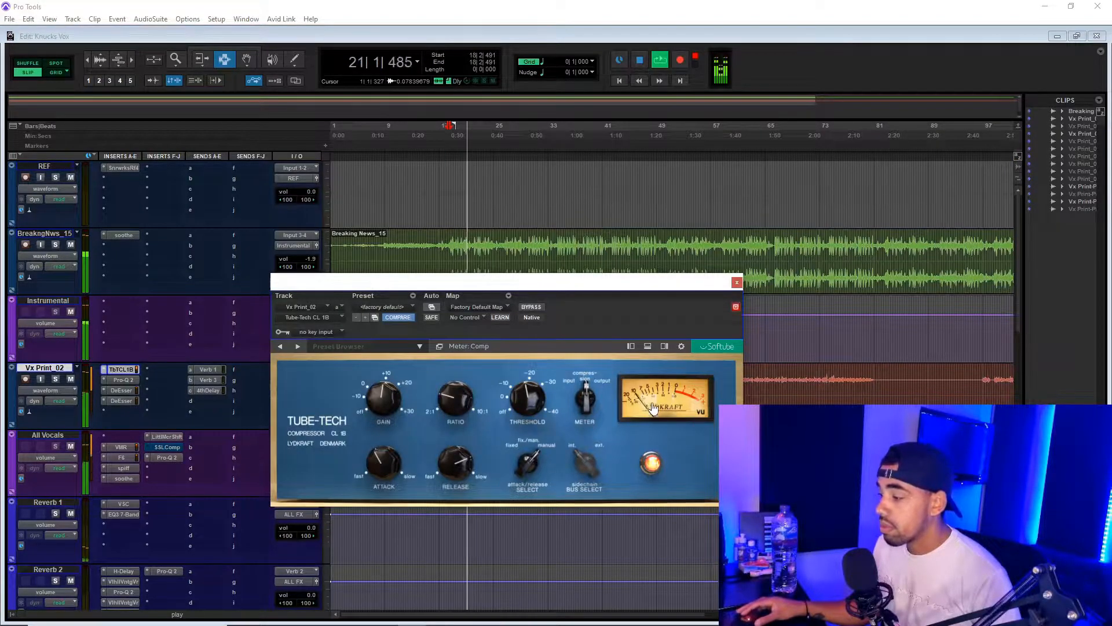
key("space")
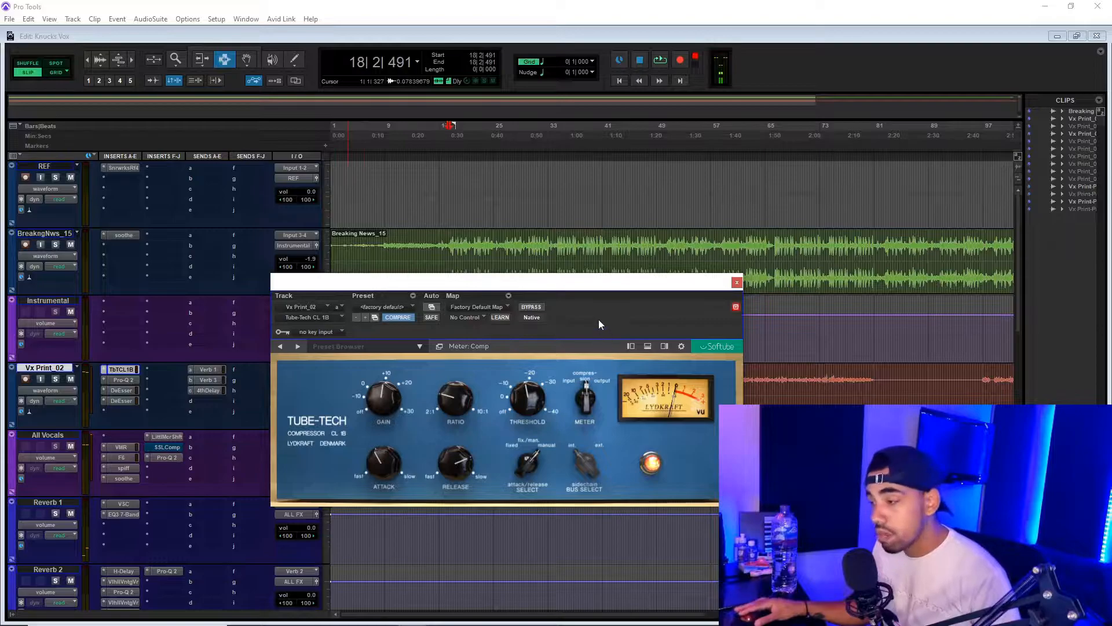
left_click_drag(571, 295, 712, 453)
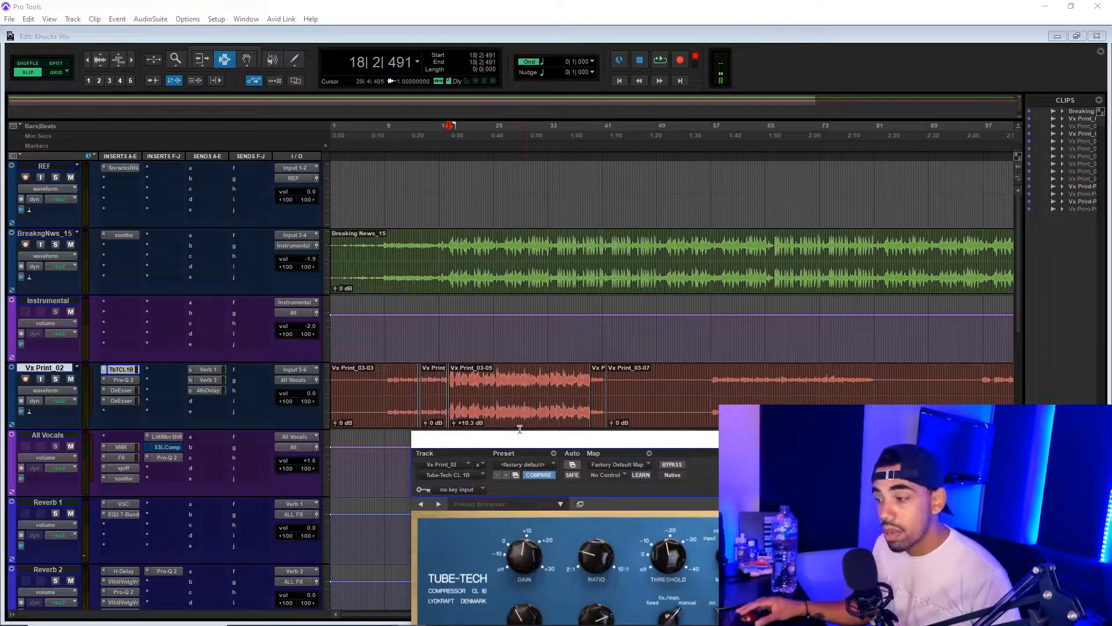
left_click_drag(527, 447, 614, 303)
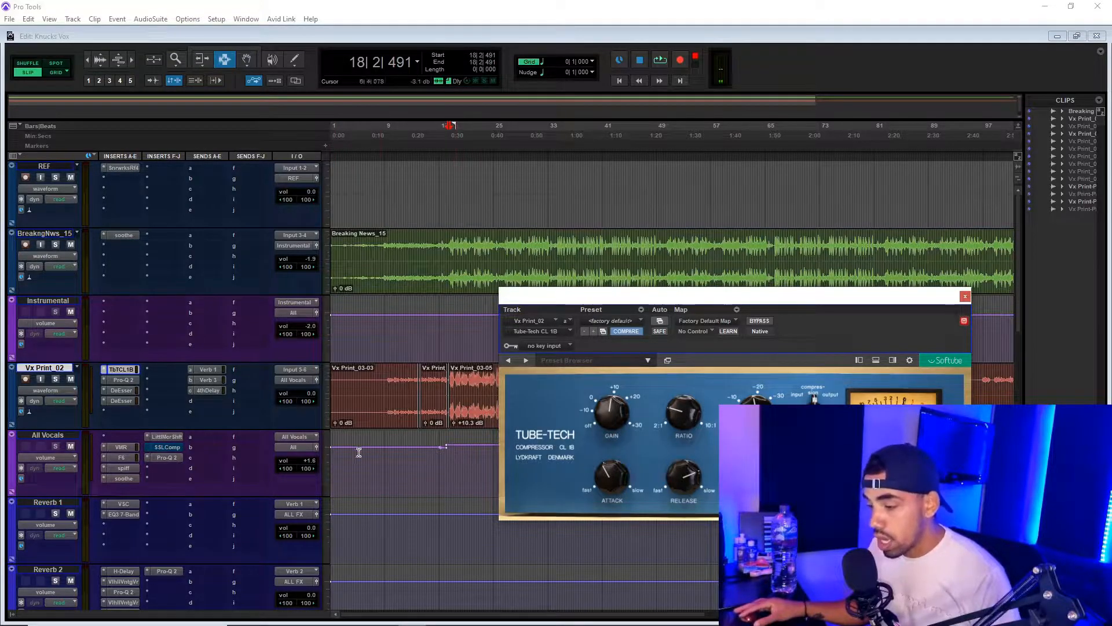
Reset the Vx Print_03-05 clip gain to 0 dB and close the Tube-Tech compressor window.
left_click(454, 423, "alt")
left_click(965, 296)
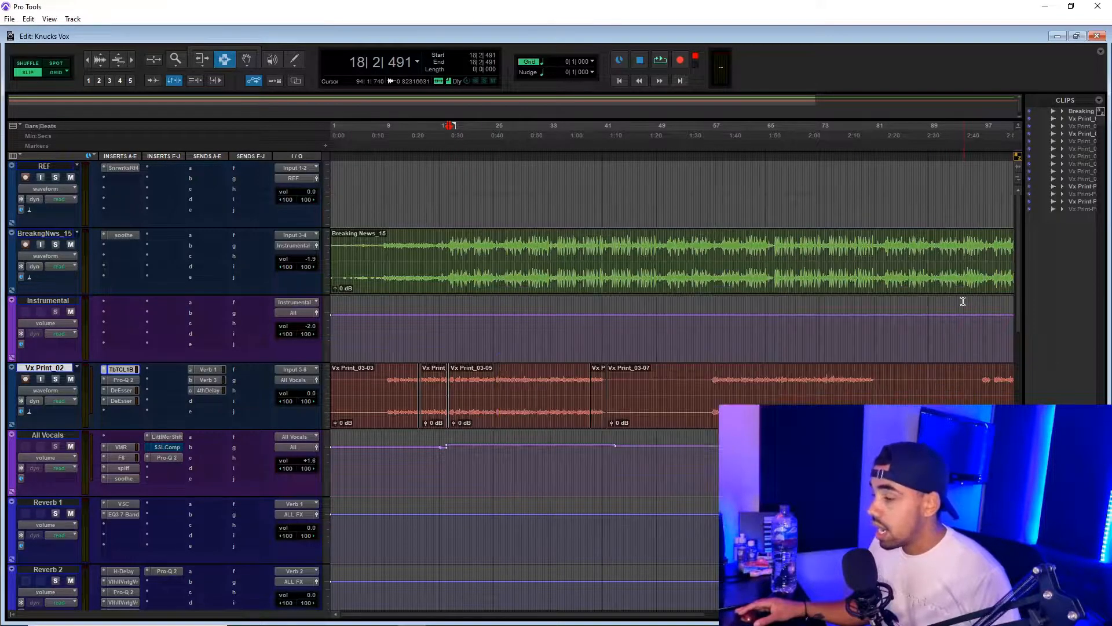
Try a +9.5 dB gain on the Vx Print_03-05 clip with the track's Pro-Q 2 open, resetting it to 0 dB.
left_click(454, 422)
left_click_drag(454, 423, 454, 417)
left_click(120, 380)
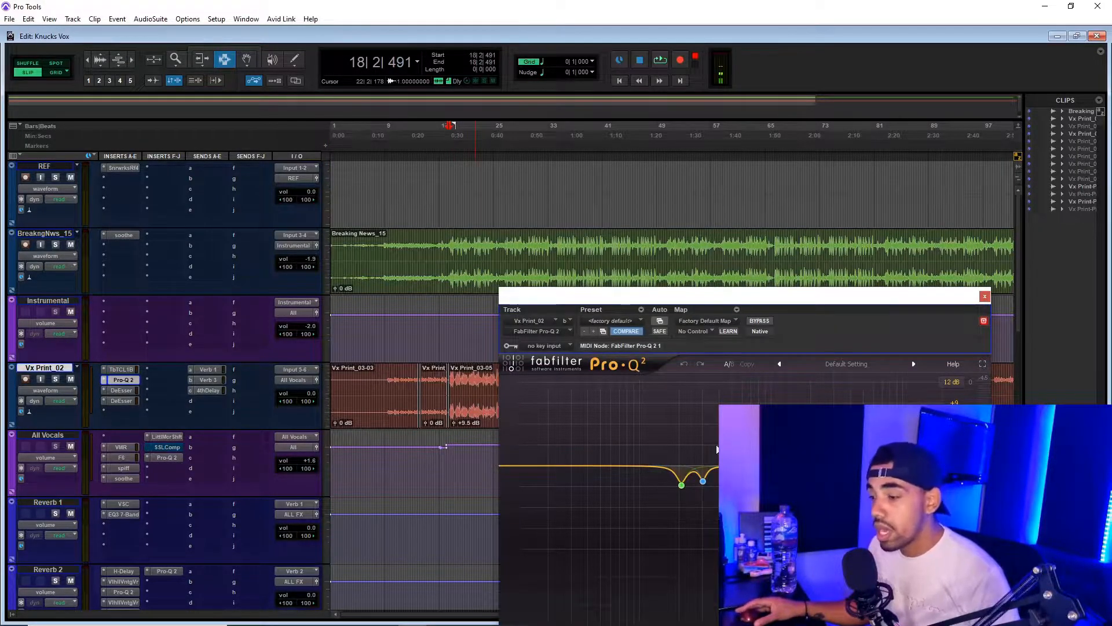
left_click(453, 422, "alt")
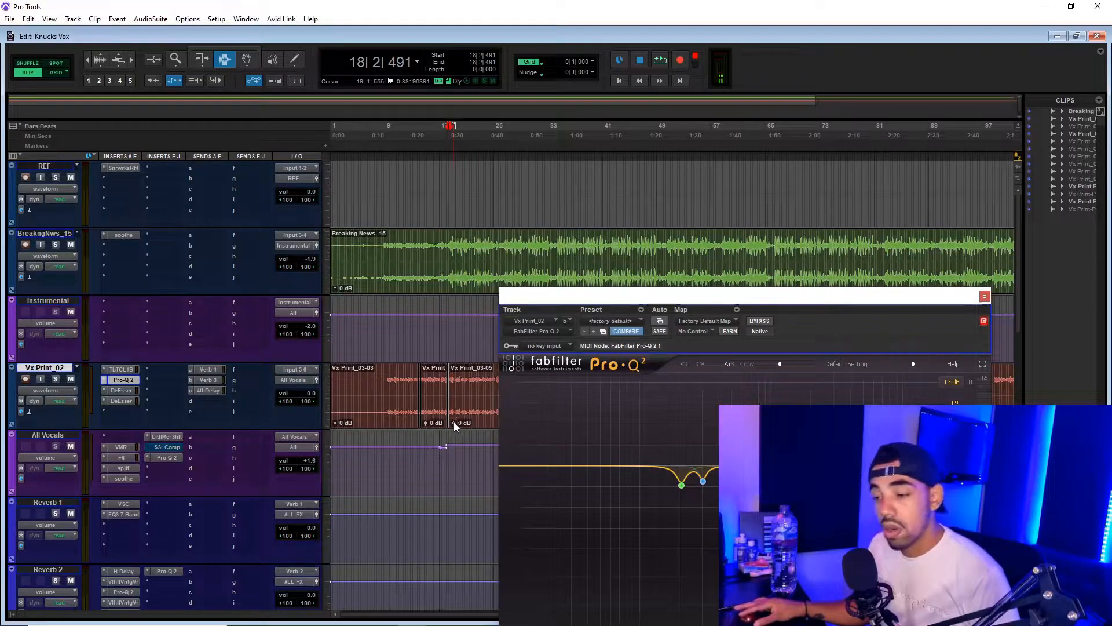
left_click(984, 296)
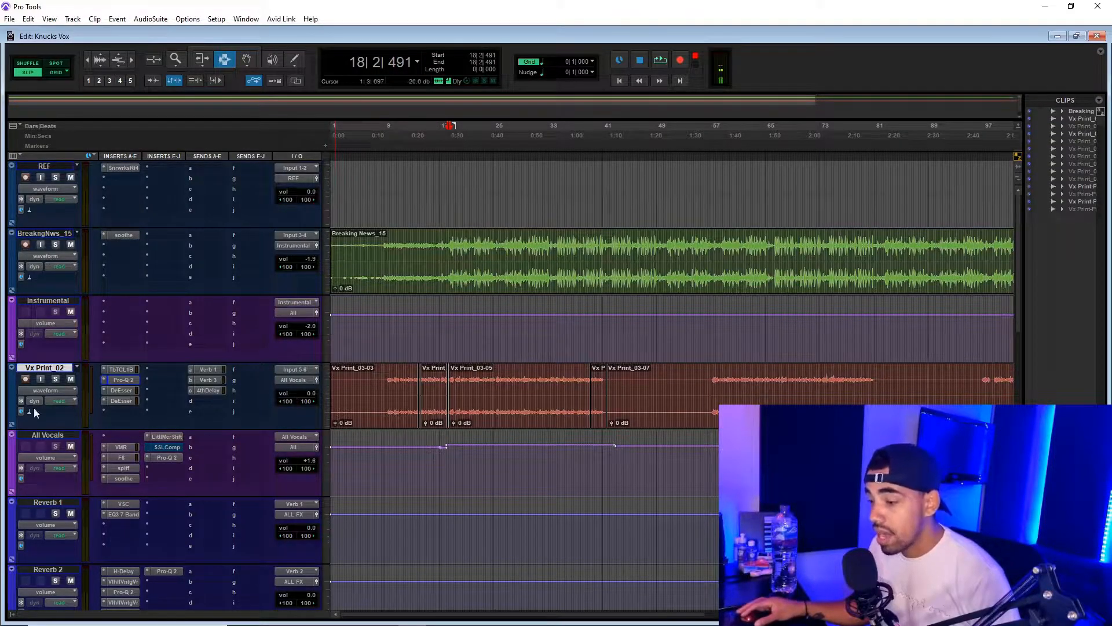
Show the volume automation of the Vx Print_02 track and briefly view the F6 plug-in on All Vocals.
left_click(55, 388)
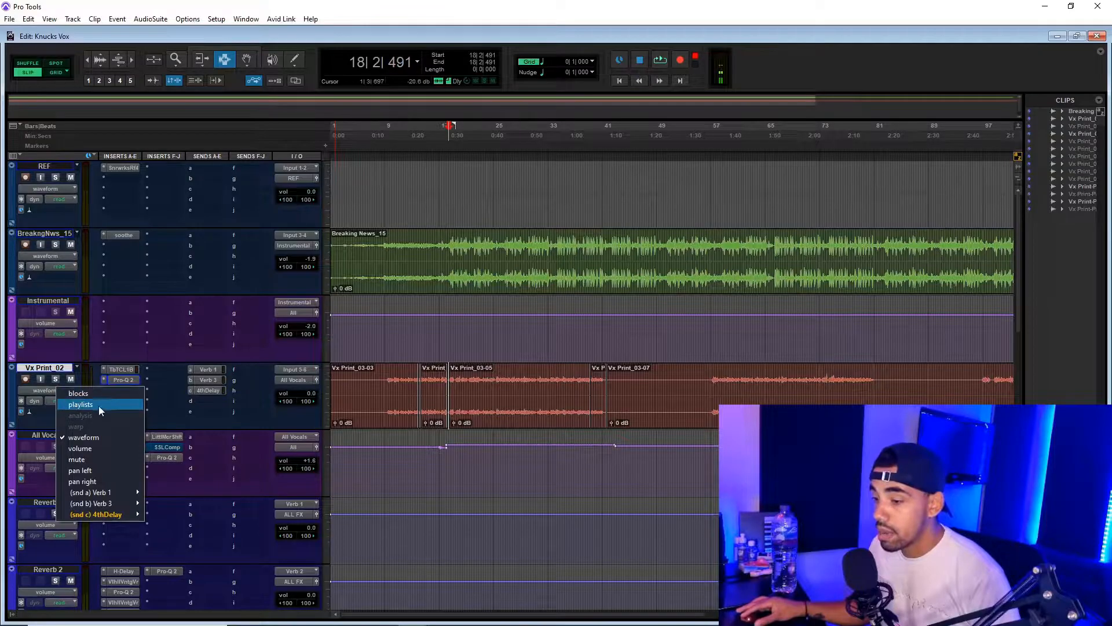
left_click(120, 448)
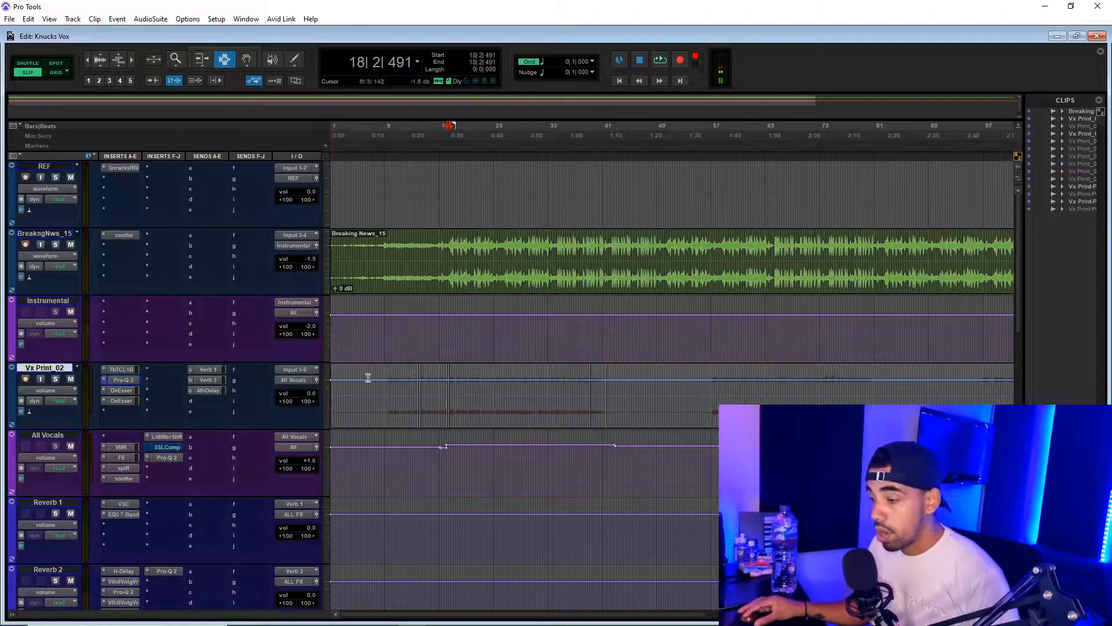
left_click(126, 458)
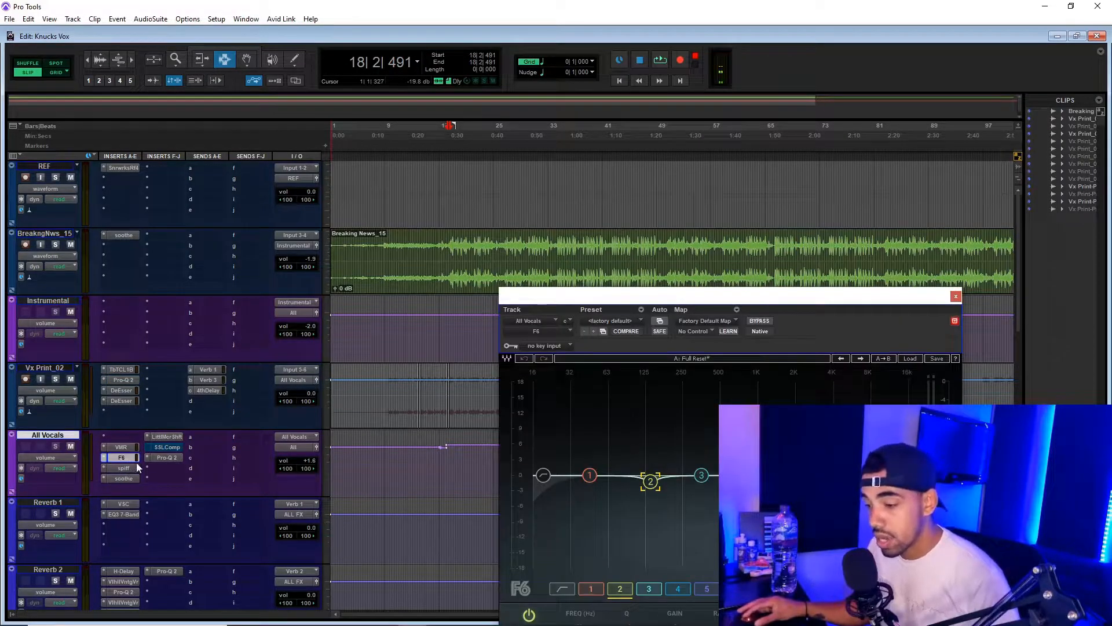
left_click(956, 296)
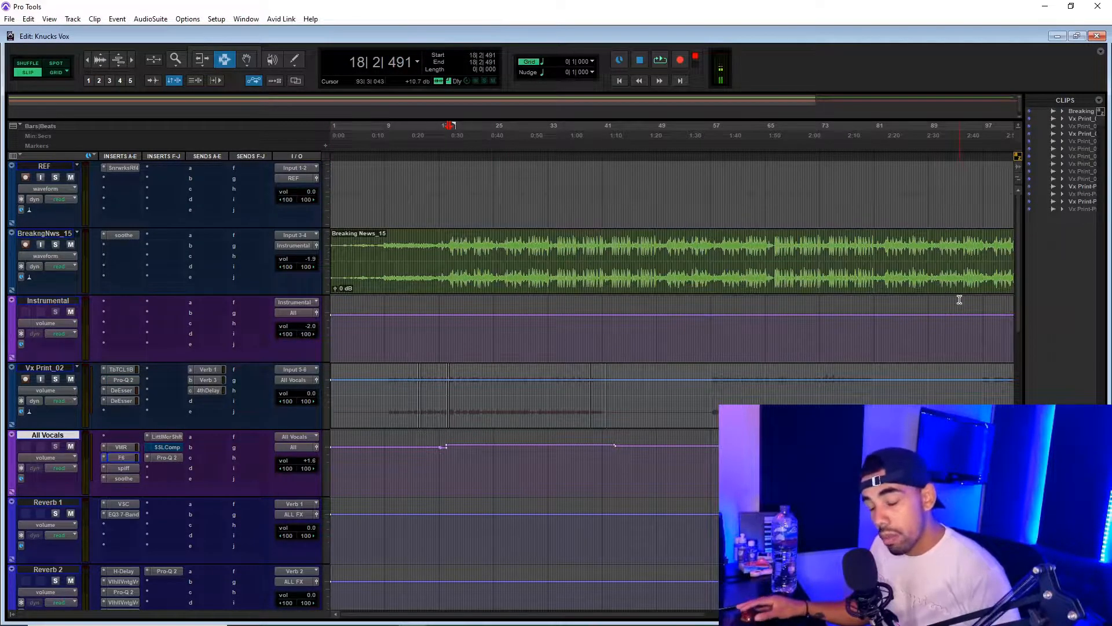
Return the Vx Print_02 track to the waveform view.
left_click(56, 457)
left_click(67, 390)
left_click(103, 434)
left_click(74, 390)
left_click(107, 437)
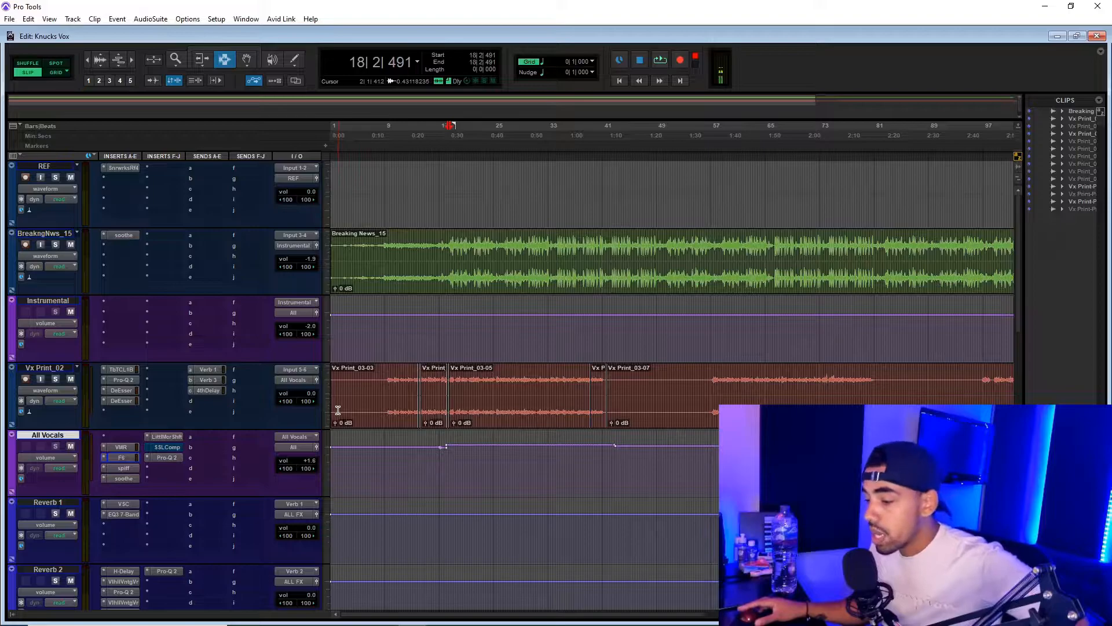
Place the edit cursor at bar 9 and open the All Vocals F6 equalizer, moving its window clear of the tracks.
left_click(386, 392)
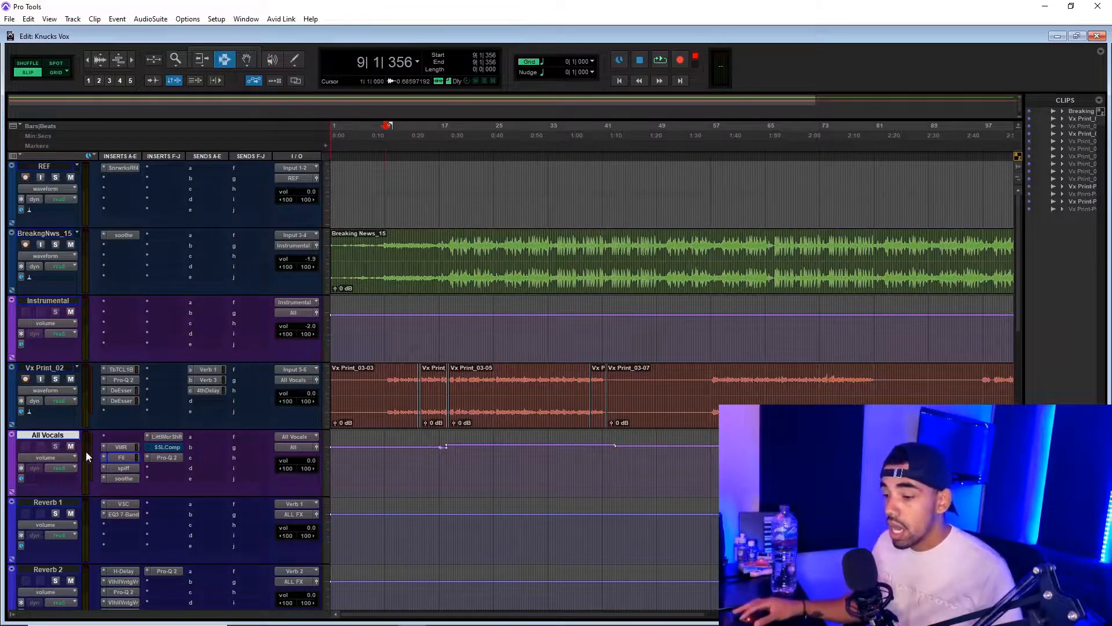
left_click(119, 457)
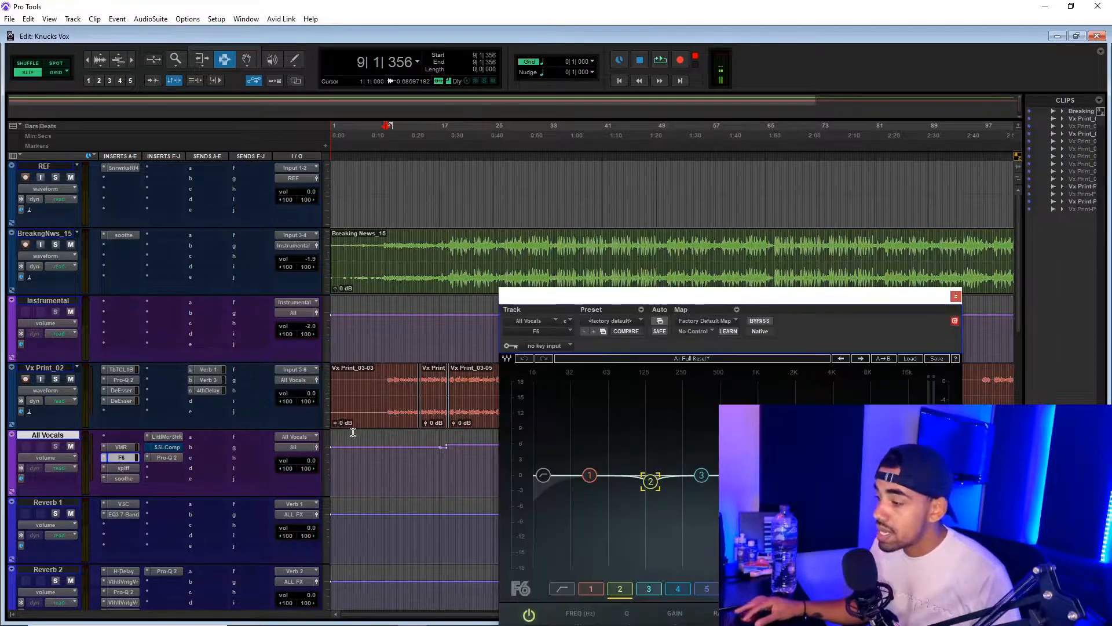
left_click_drag(553, 296, 539, 117)
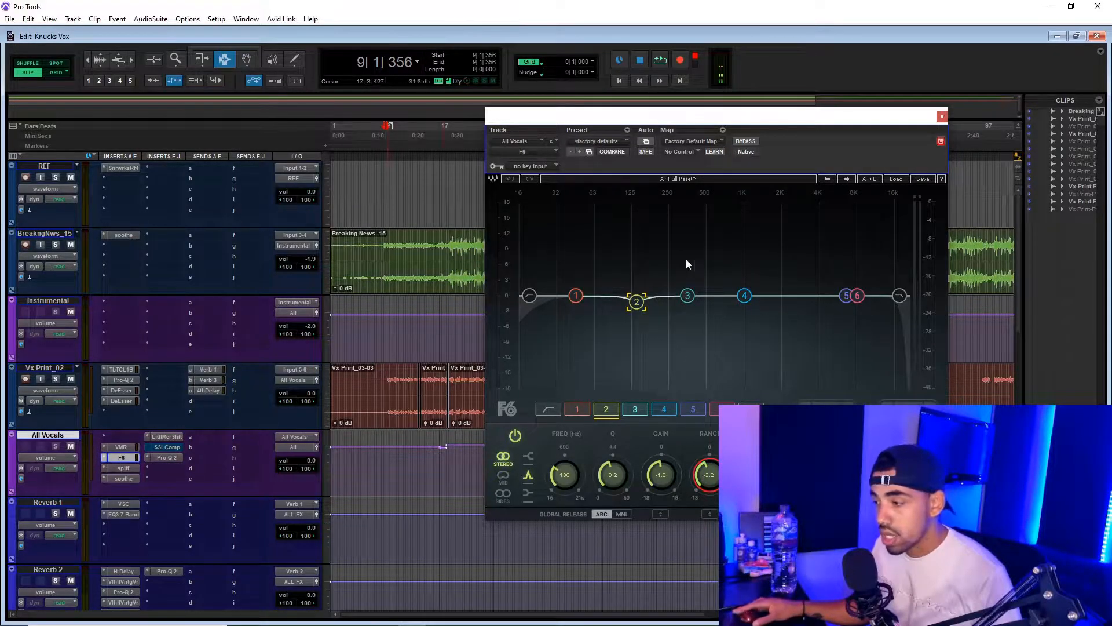
left_click_drag(664, 123, 833, 117)
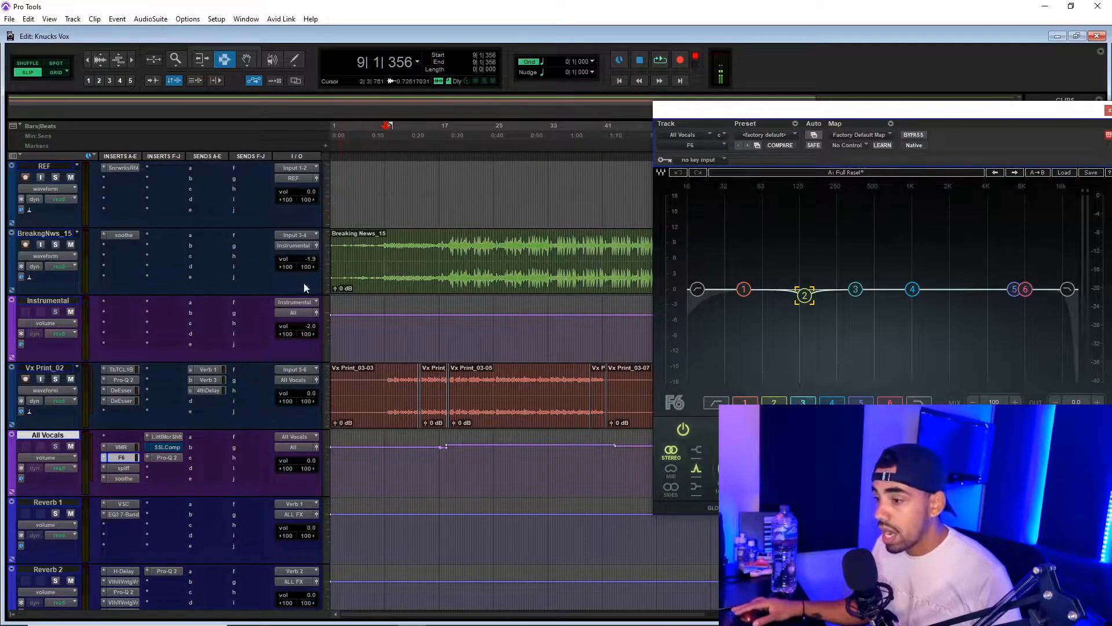
Check the automation view options of the BreakngNws_15 track and select that track.
left_click(62, 259)
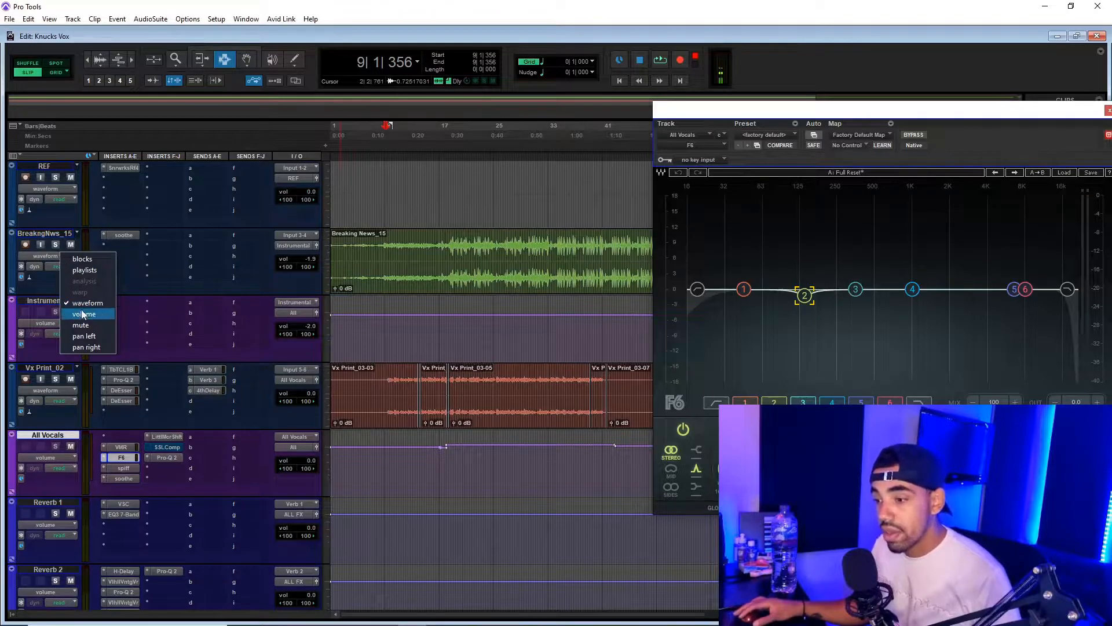
left_click(47, 233)
left_click(48, 234)
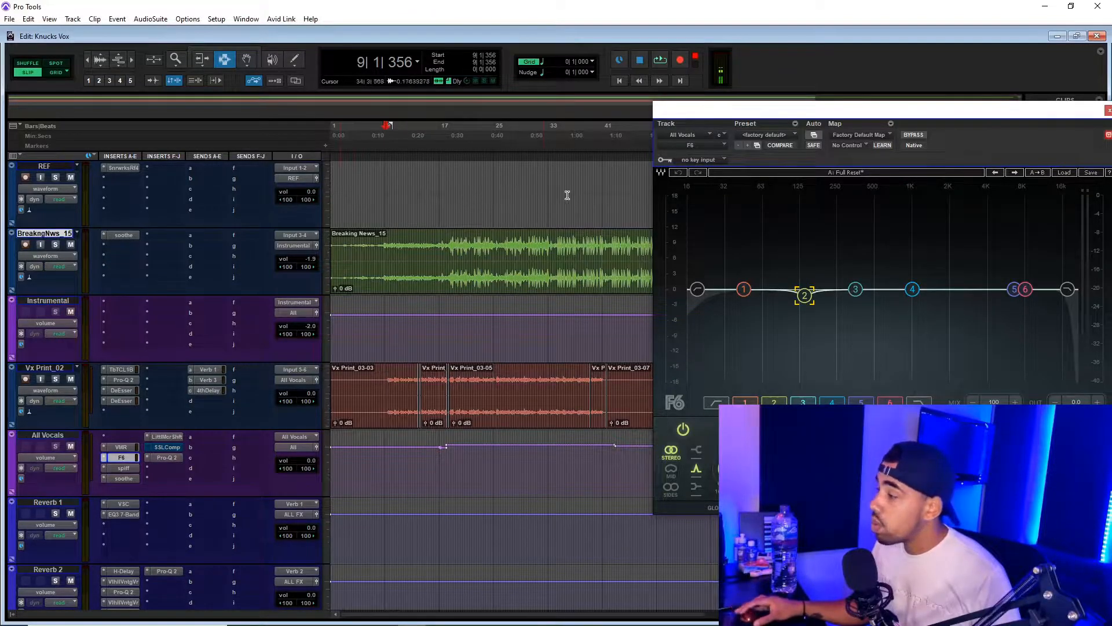
Add Master Bypass to the automated parameters of the F6 on All Vocals, alongside Band 2 Range.
left_click_drag(714, 111, 493, 127)
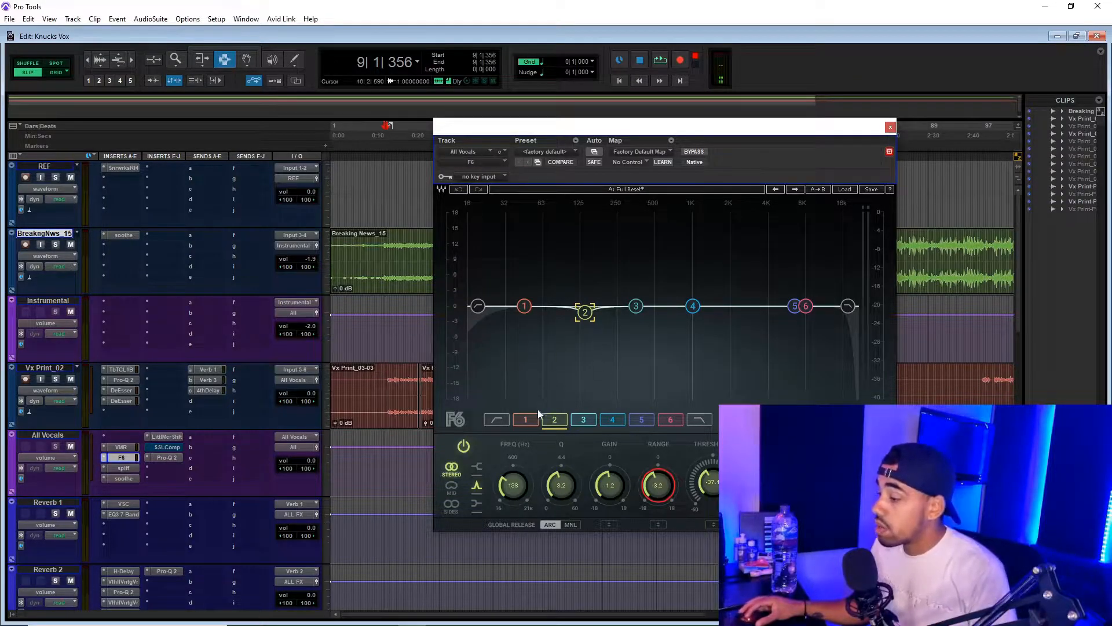
left_click(594, 153)
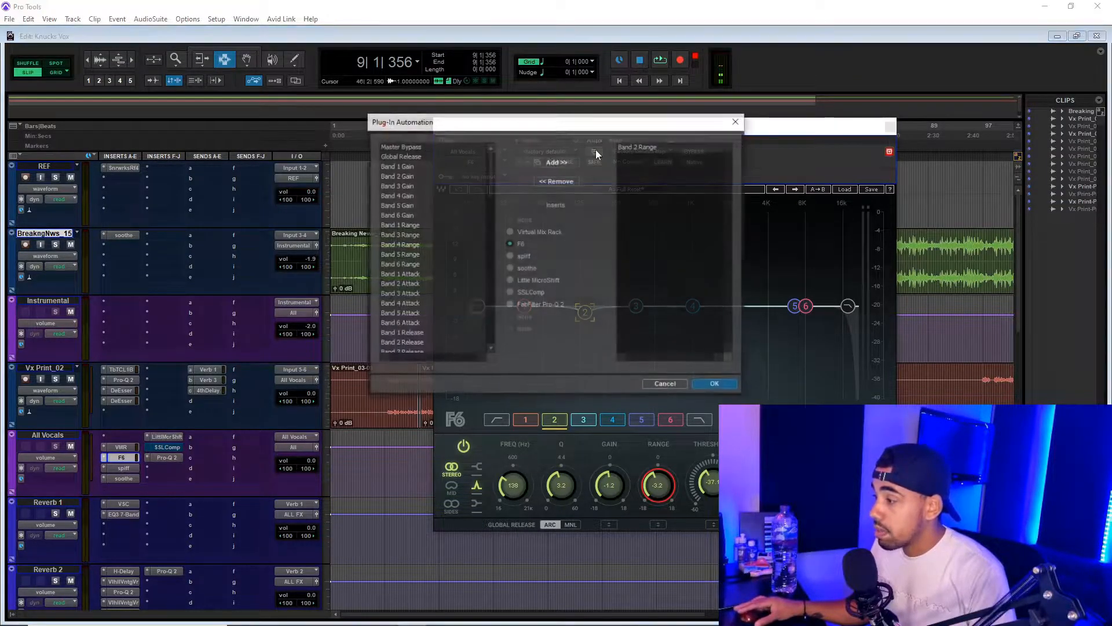
left_click_drag(568, 117, 618, 140)
scroll(537, 197, "down", 8)
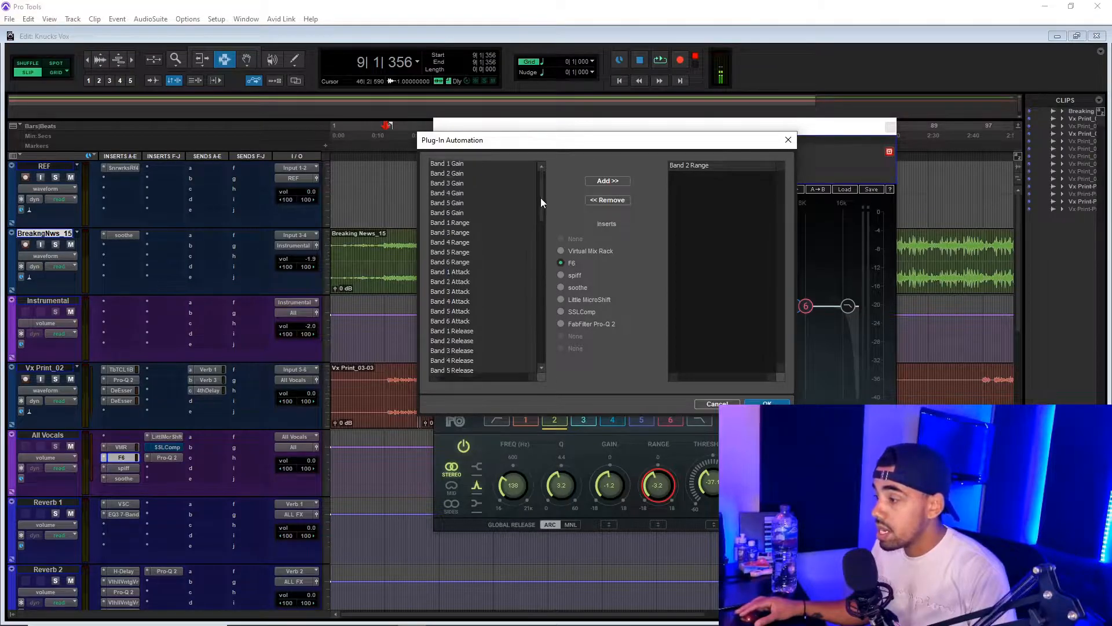
left_click_drag(531, 144, 183, 146)
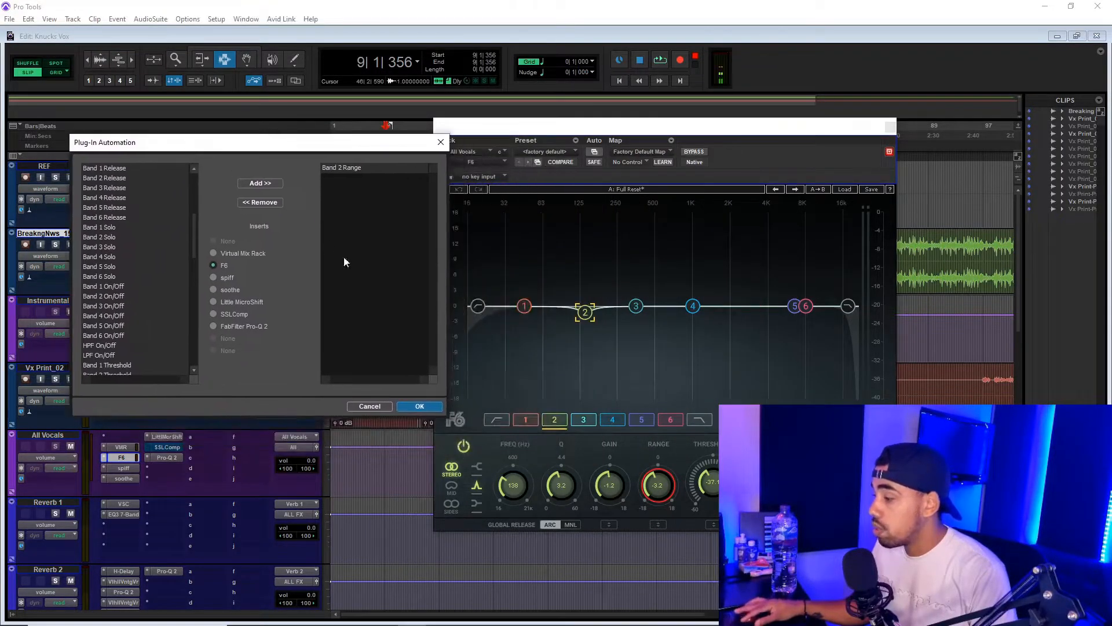
left_click_drag(192, 238, 189, 169)
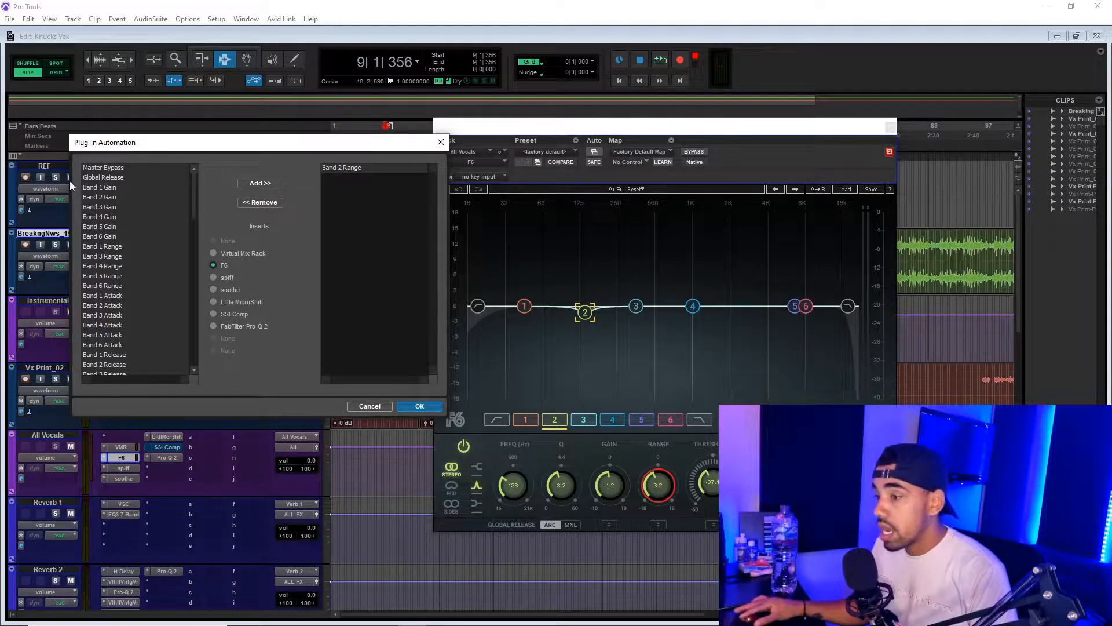
left_click(98, 168)
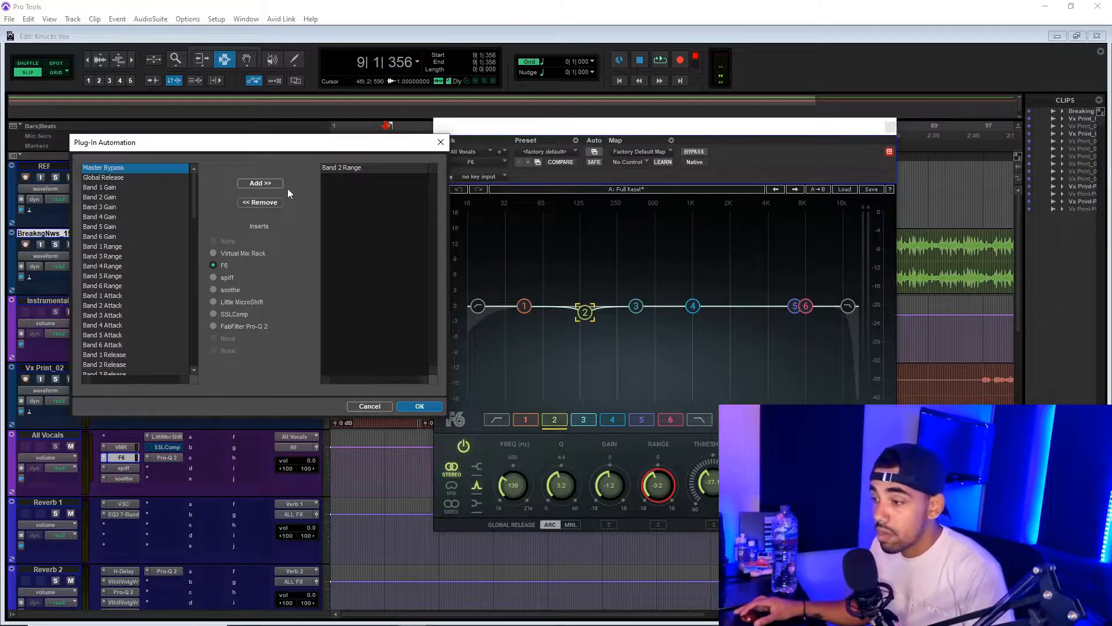
left_click(260, 183)
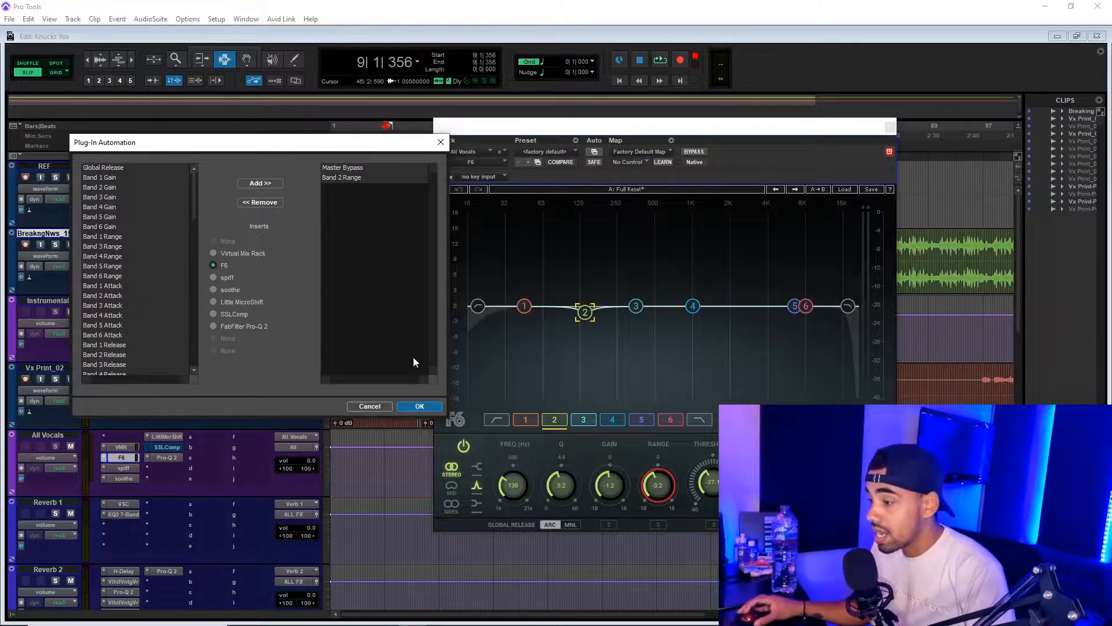
left_click(420, 406)
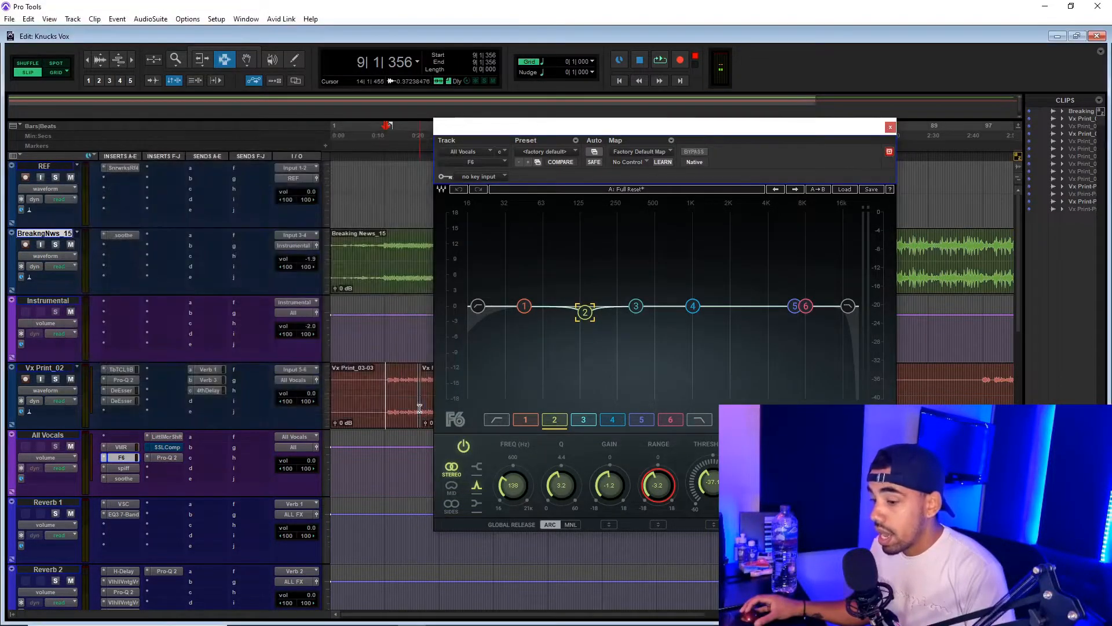
Show the F6 Band 2 Range automation on the All Vocals track.
left_click(49, 457)
mouse_move(84, 504)
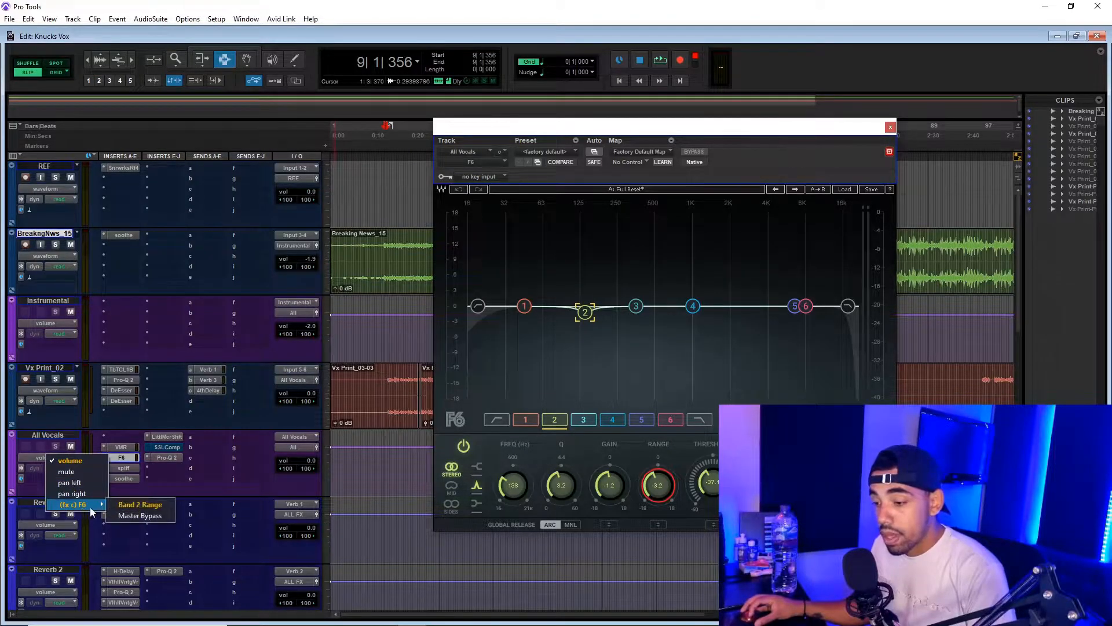
left_click(143, 505)
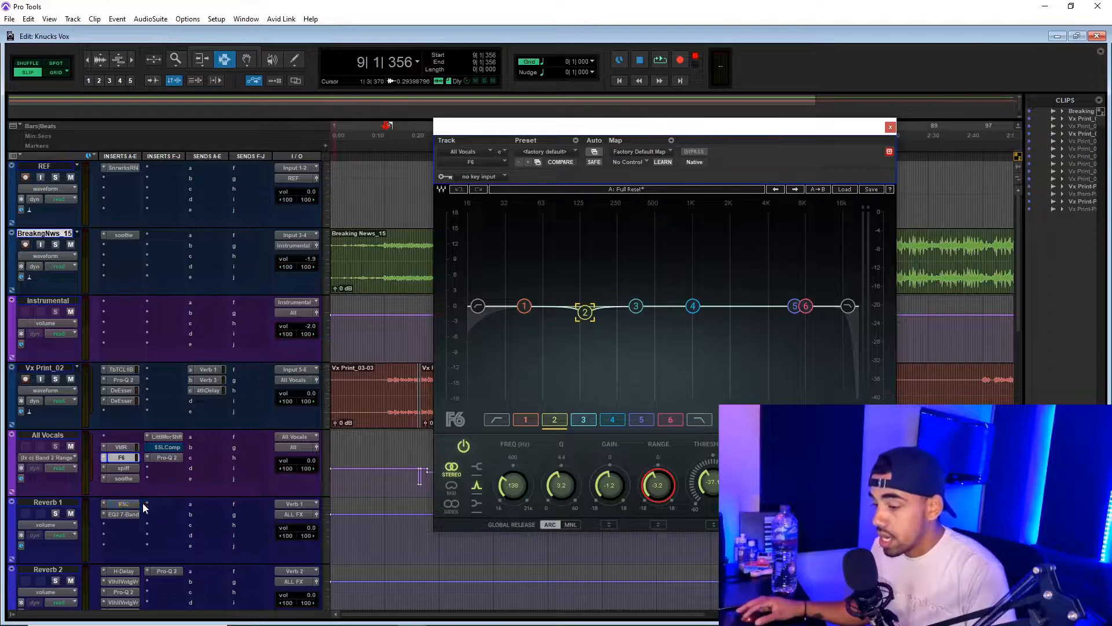
Play the session from bar 13 with the F6 window clear of the automation lane to watch band 2's range move.
left_click_drag(548, 129, 708, 139)
left_click(416, 466)
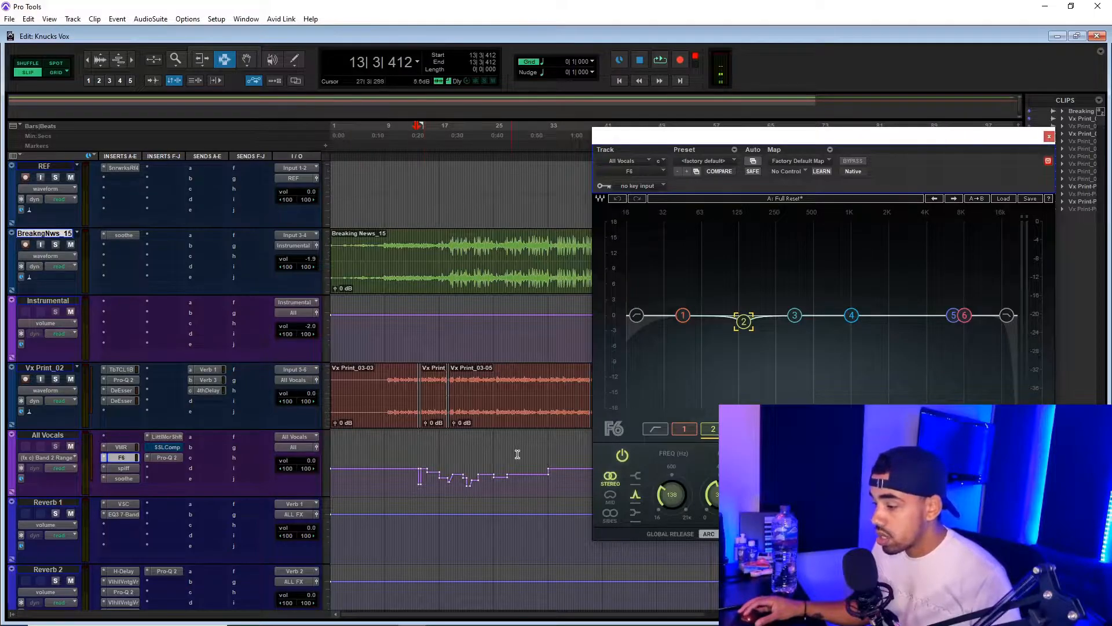
key("ctrl+]")
left_click_drag(677, 139, 464, 18)
key("space")
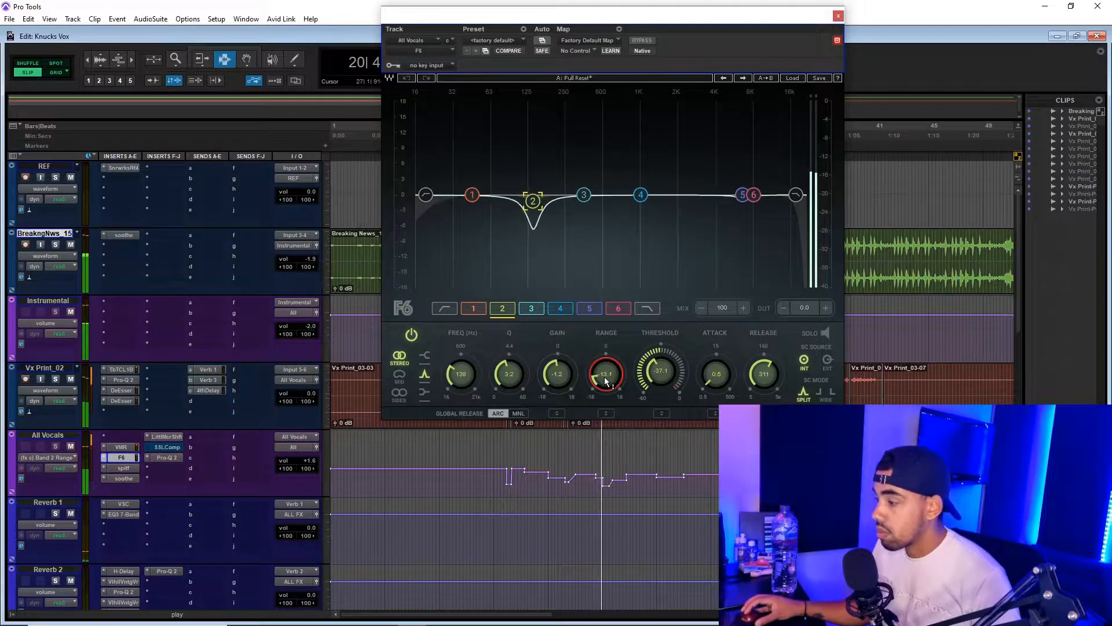
key("space")
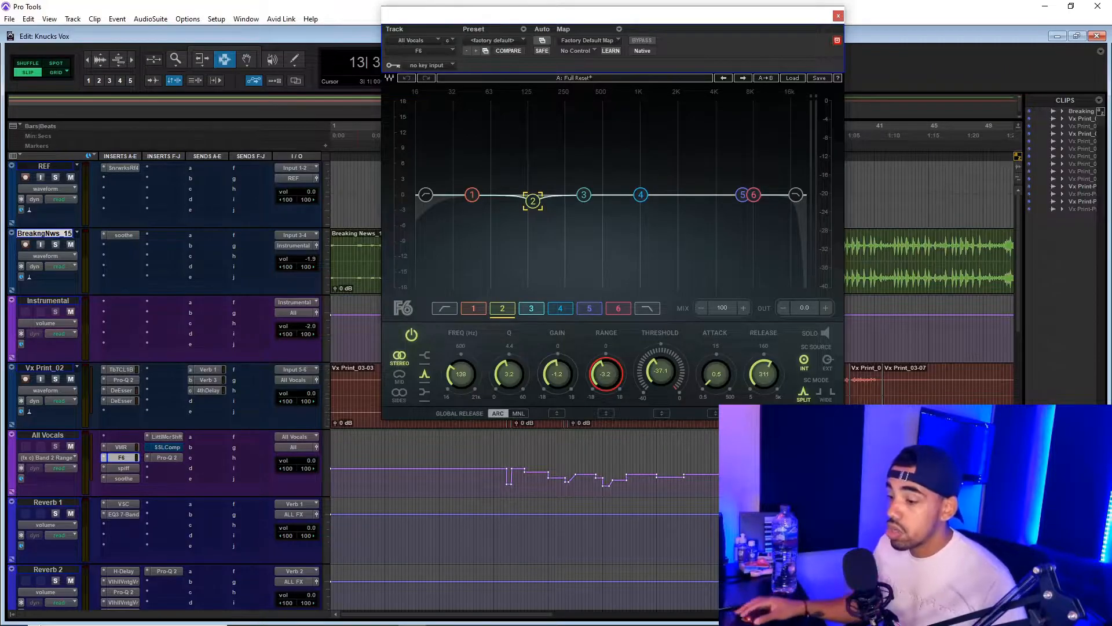
Briefly view the Pro-Q 2 on All Vocals and return to the F6.
left_click(173, 458)
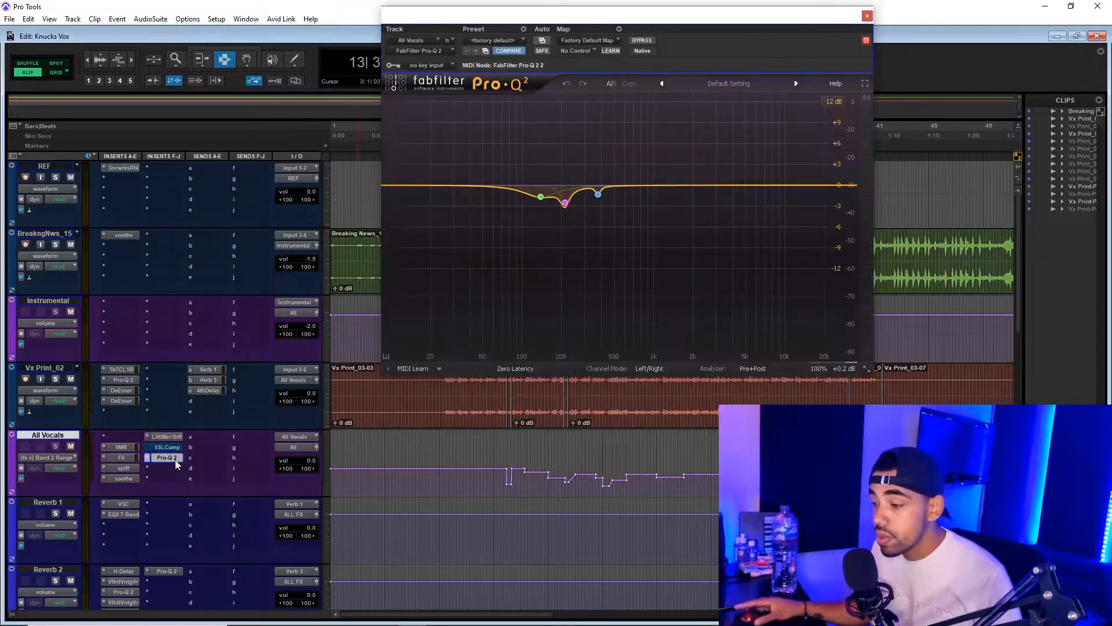
left_click(123, 457)
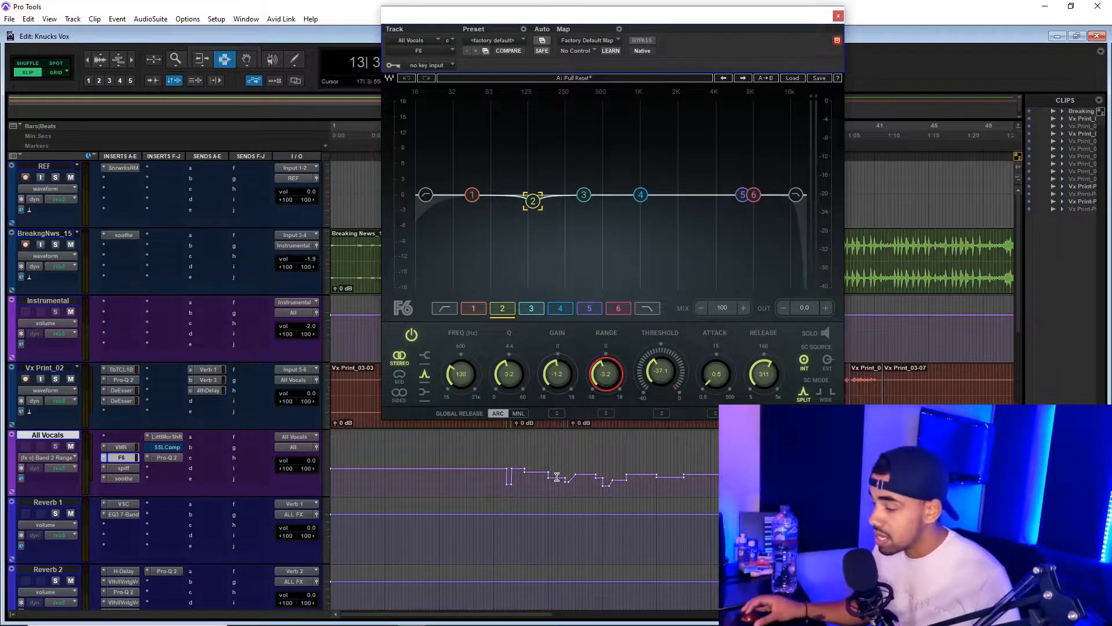
Play from bar 21 with the F6 and its automation lane both in view, and close the plug-in window.
left_click(604, 489)
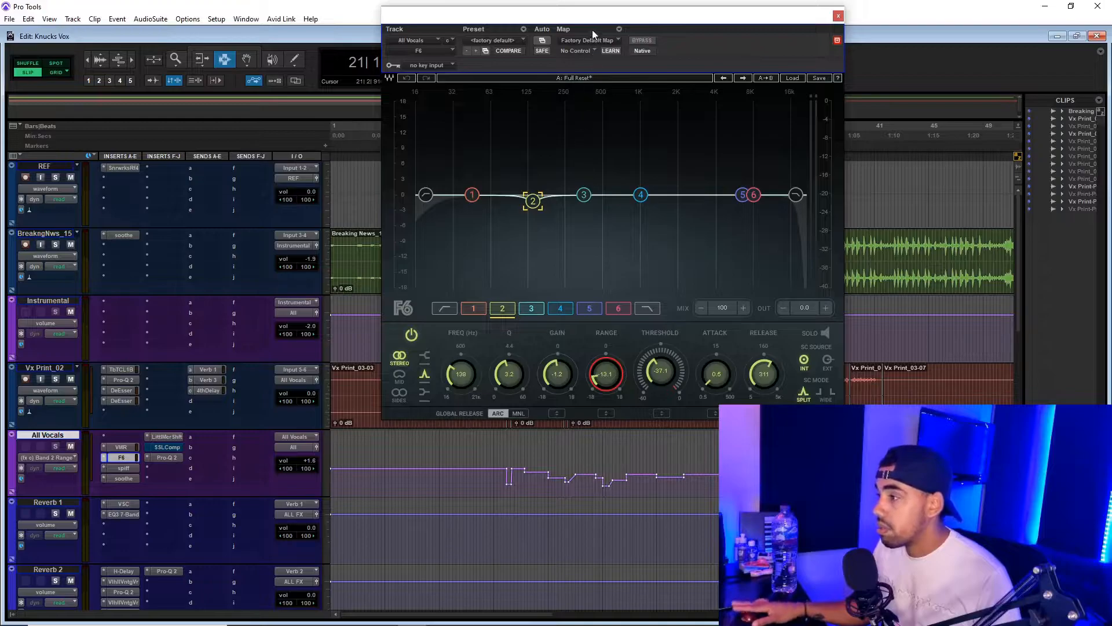
left_click_drag(592, 22, 502, 99)
key("space")
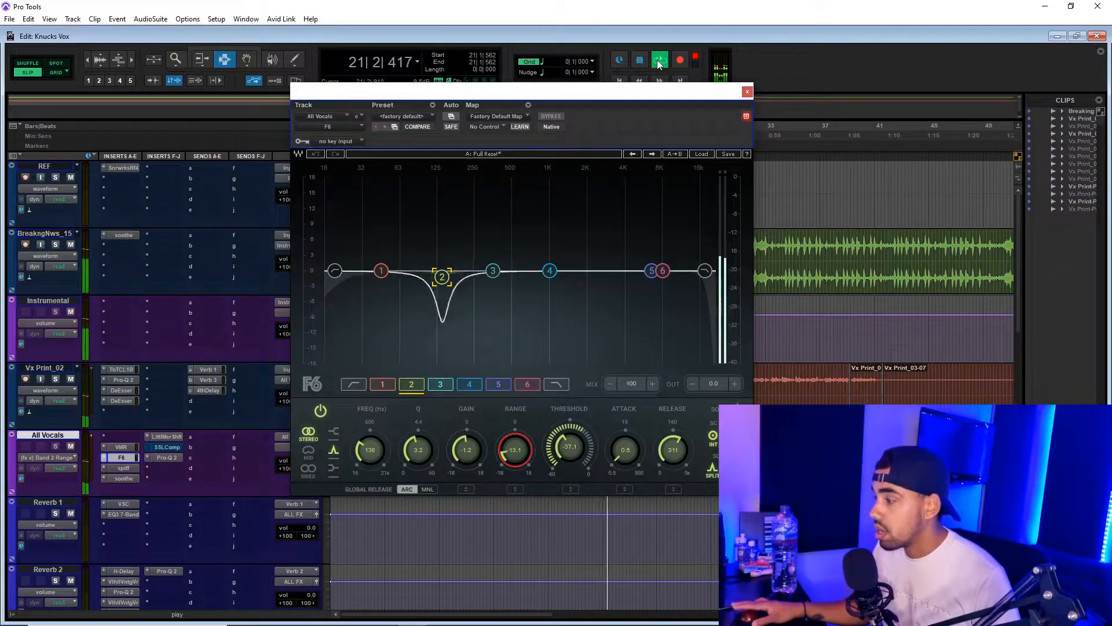
left_click_drag(618, 94, 398, 62)
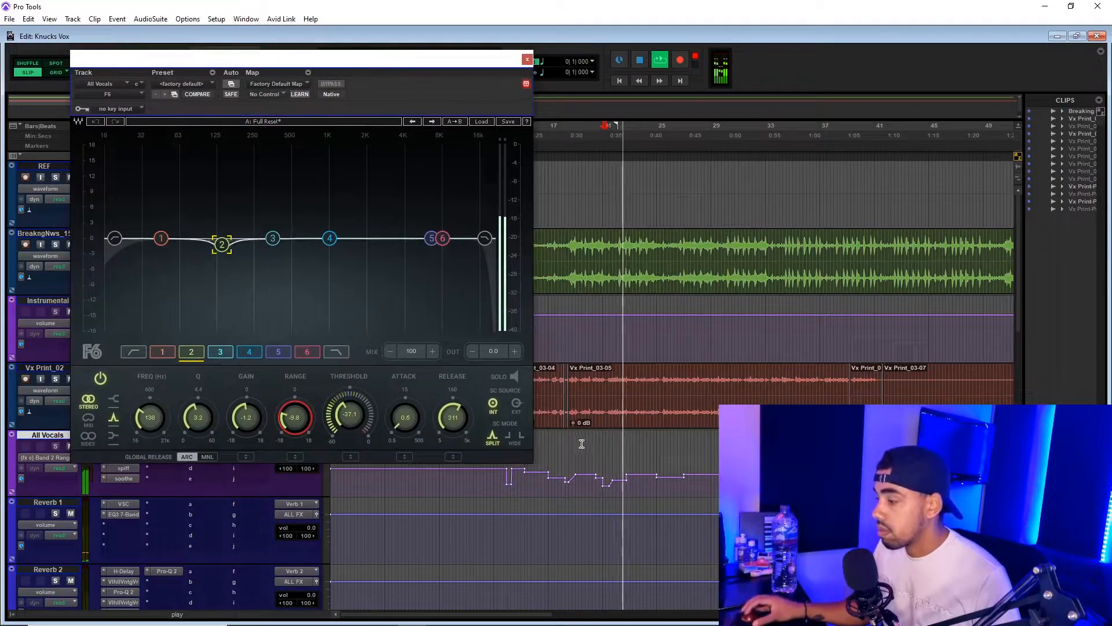
key("space")
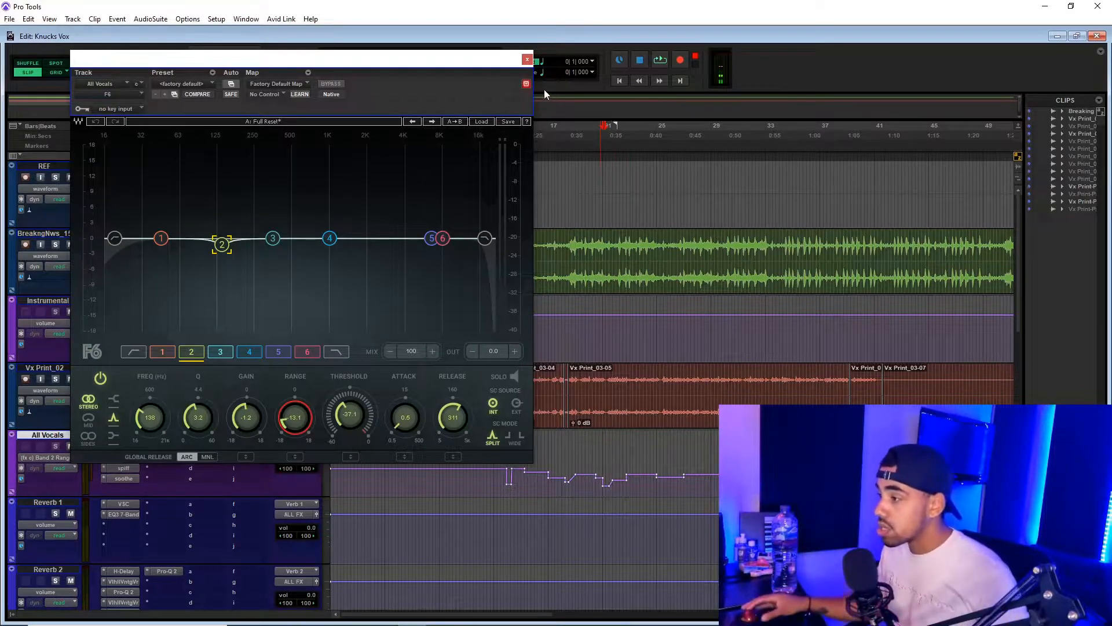
left_click_drag(491, 70, 679, 72)
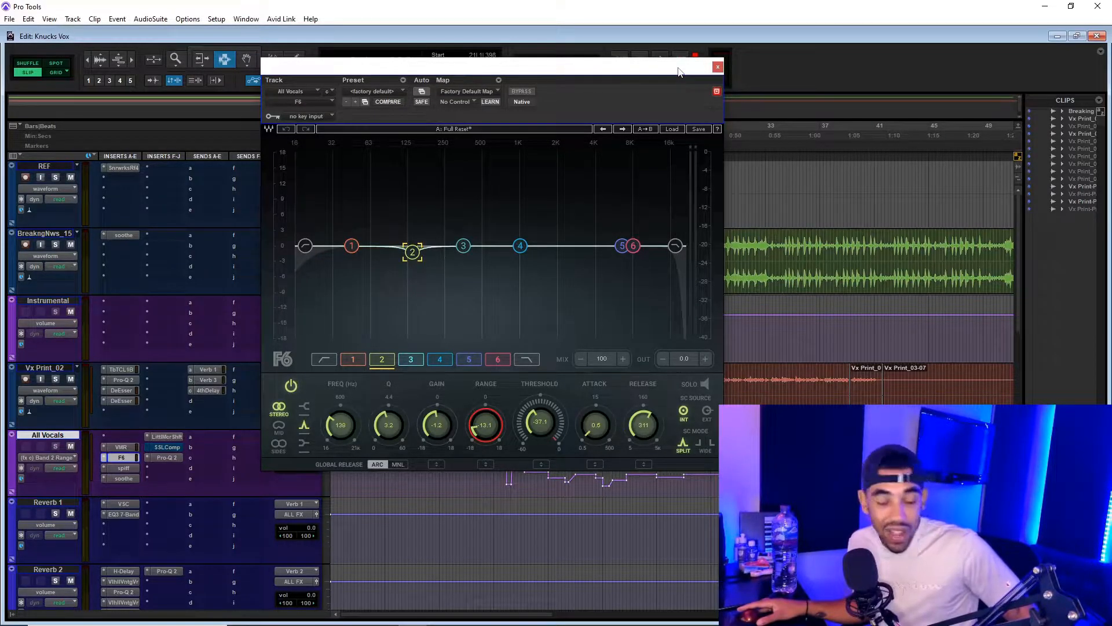
left_click(718, 68)
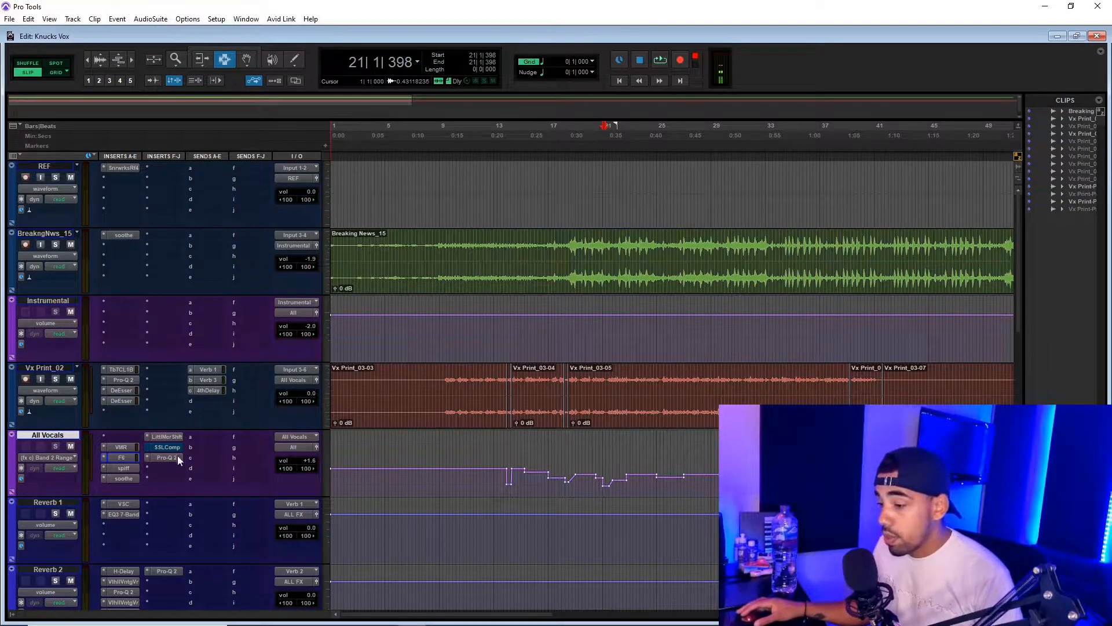
Show the 4thDelay send level automation on Vx Print_02 and play the passage from bar 16 beat 3.
left_click(53, 457)
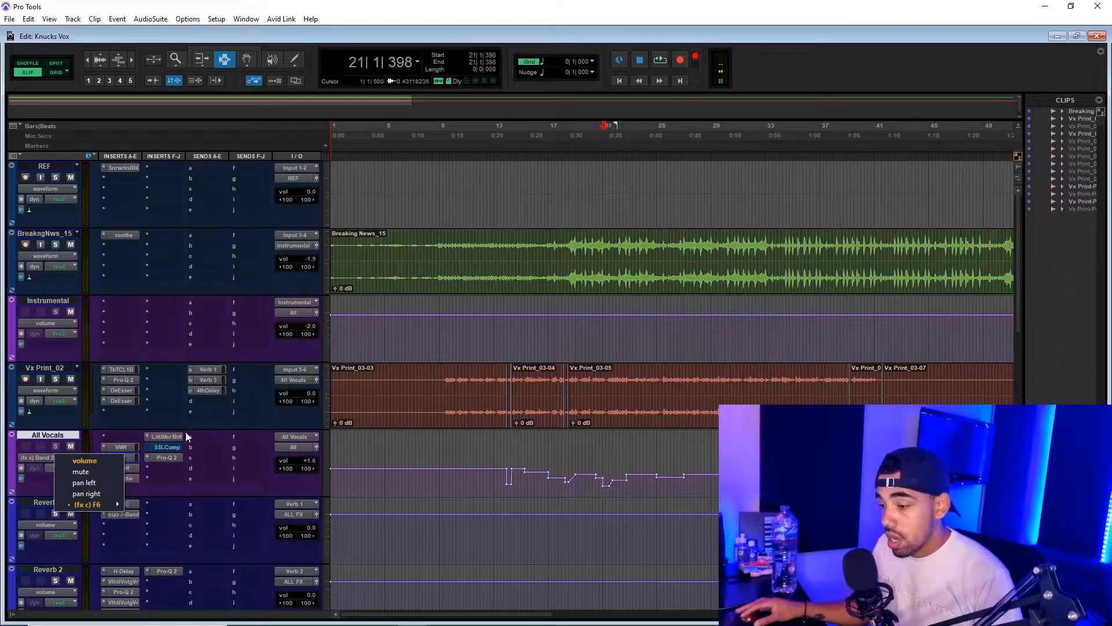
left_click(47, 390)
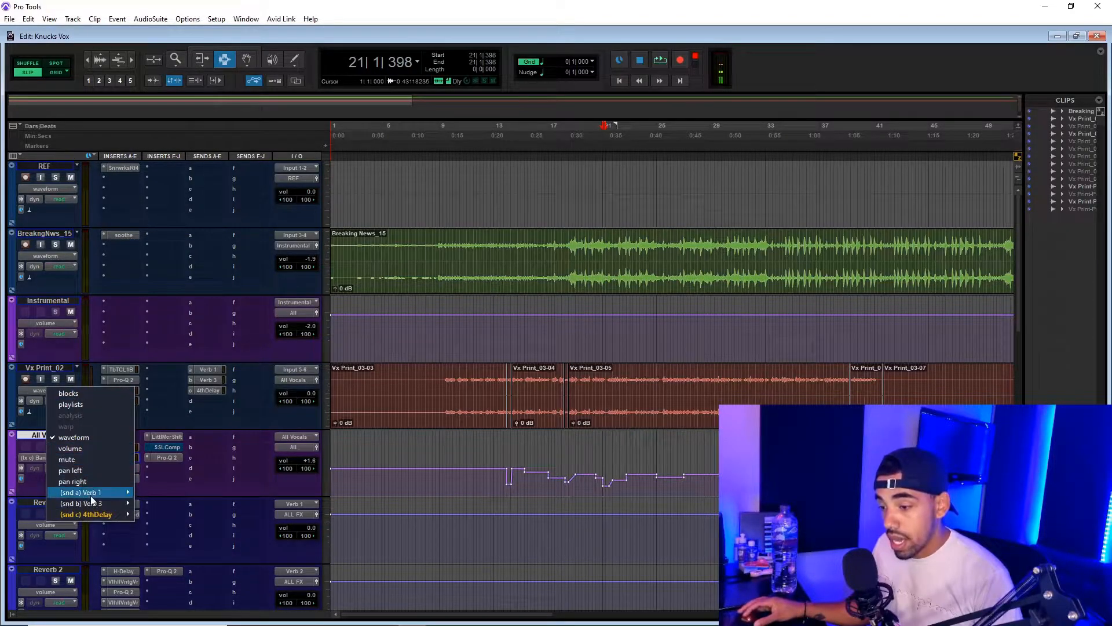
left_click(143, 516)
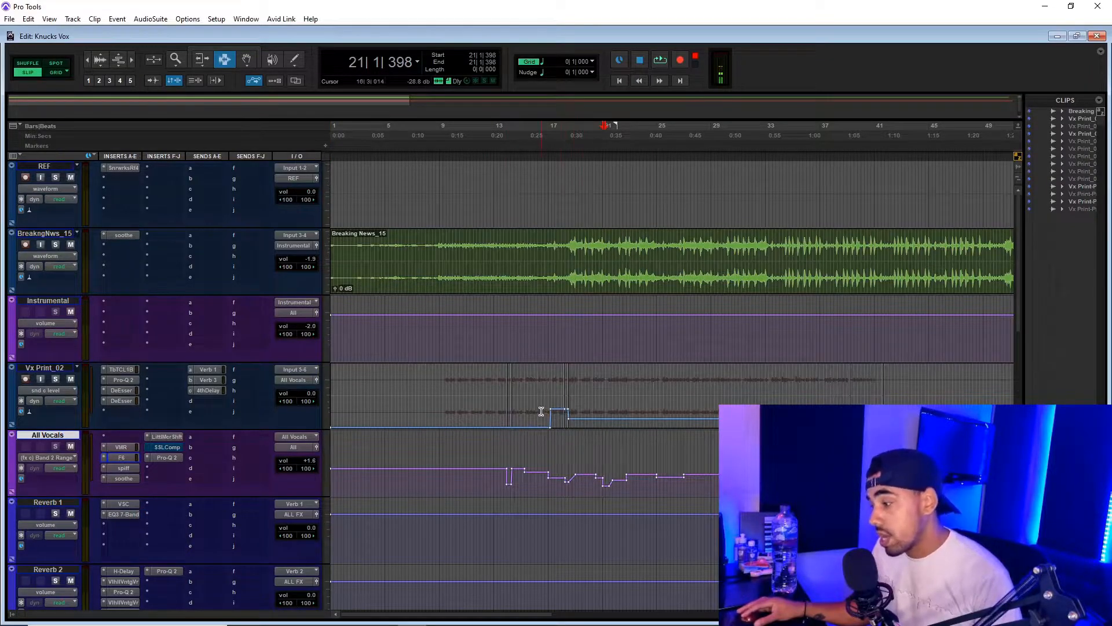
left_click(541, 411)
key("space")
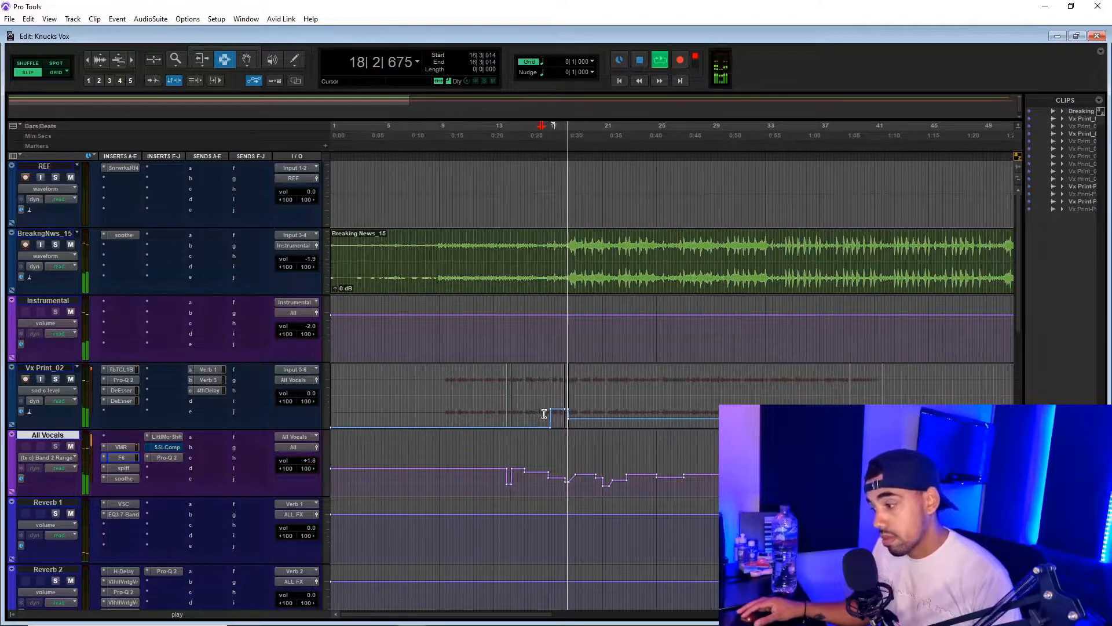
key("space")
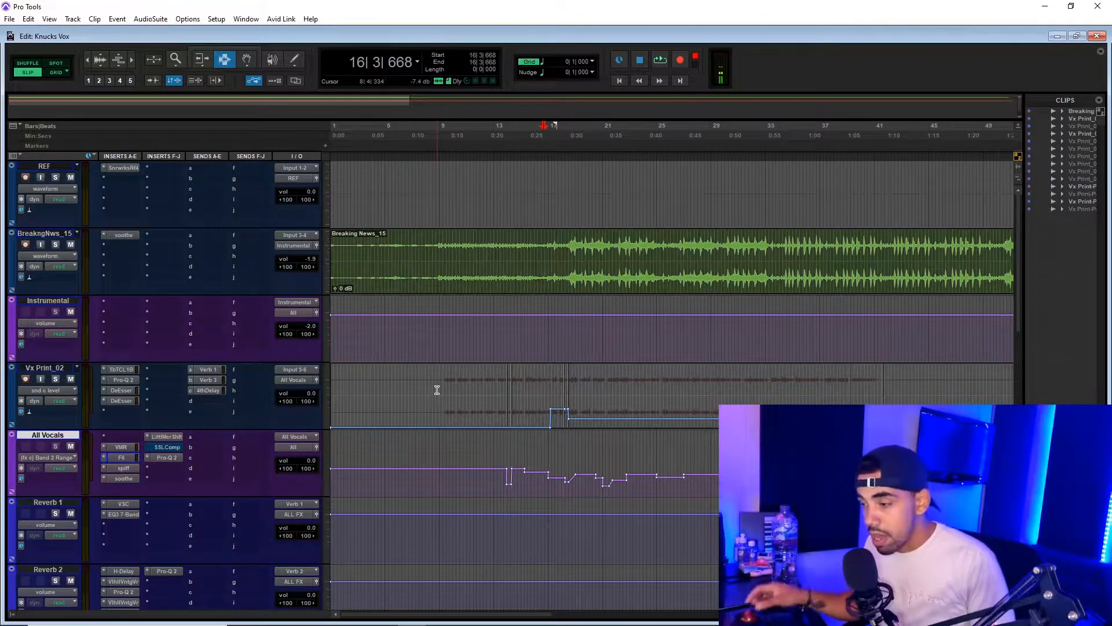
Return Vx Print_02 to the waveform view and place the edit cursor at the start of bar 17.
left_click(65, 391)
left_click(100, 434)
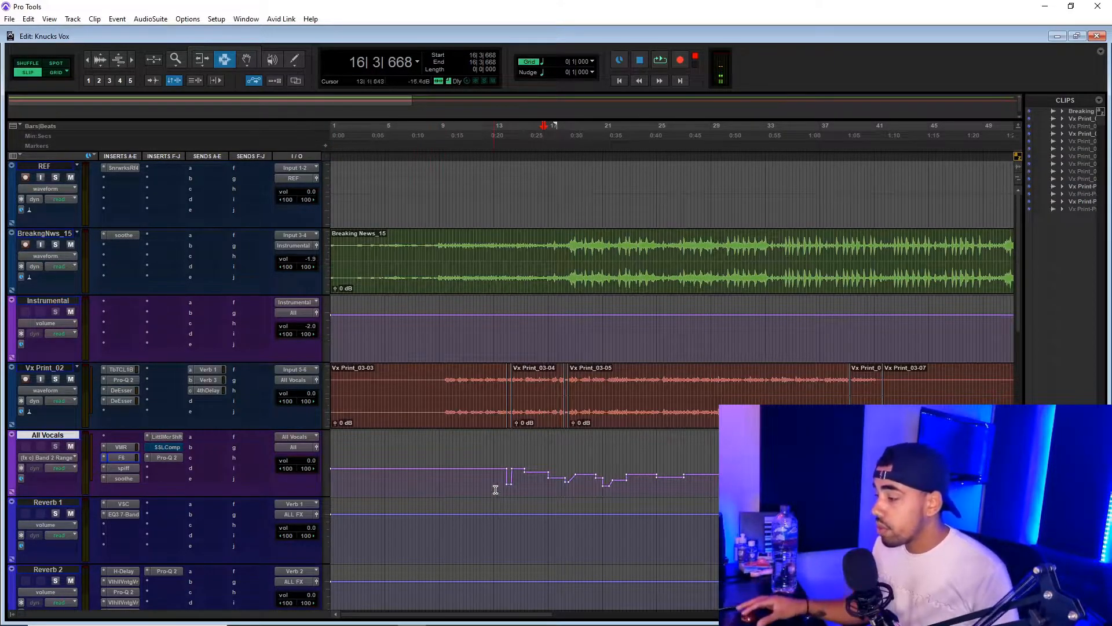
left_click(551, 394)
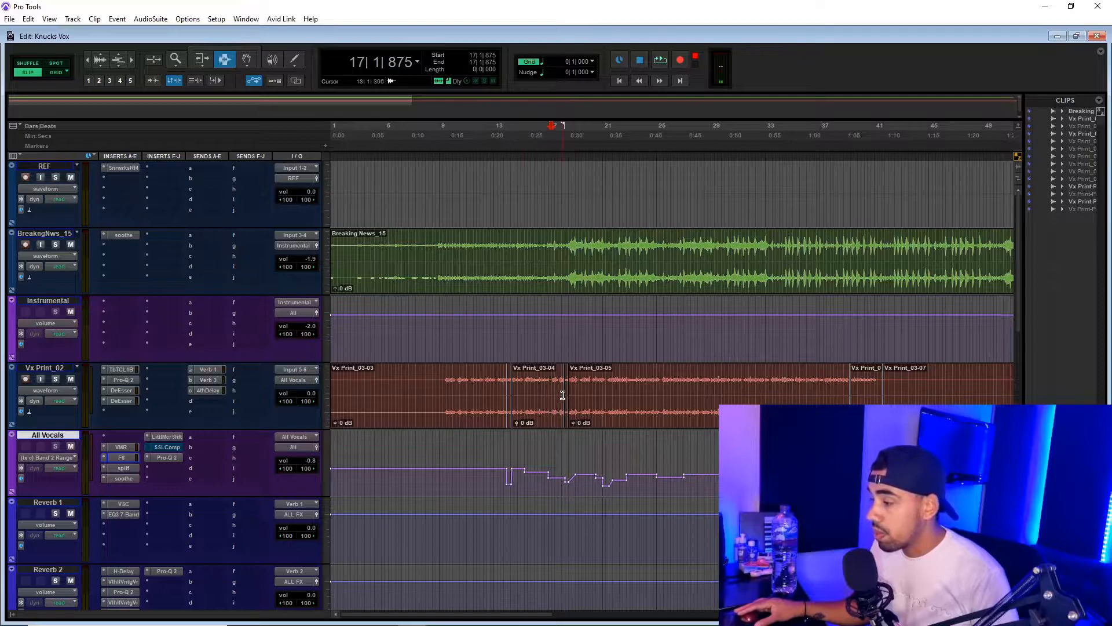
left_click(60, 394)
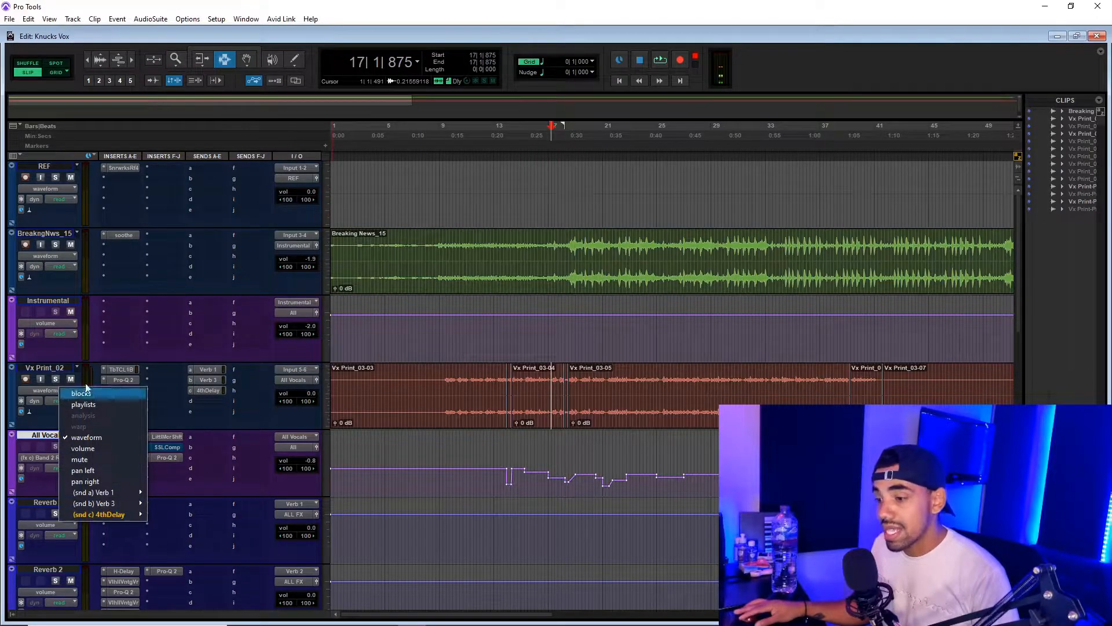
left_click(502, 387)
left_click(548, 384)
Duplicate the Vx Print_02 track once with its playlists, automation, inserts, sends and group assignments, inserted after the selected track.
left_click(62, 369)
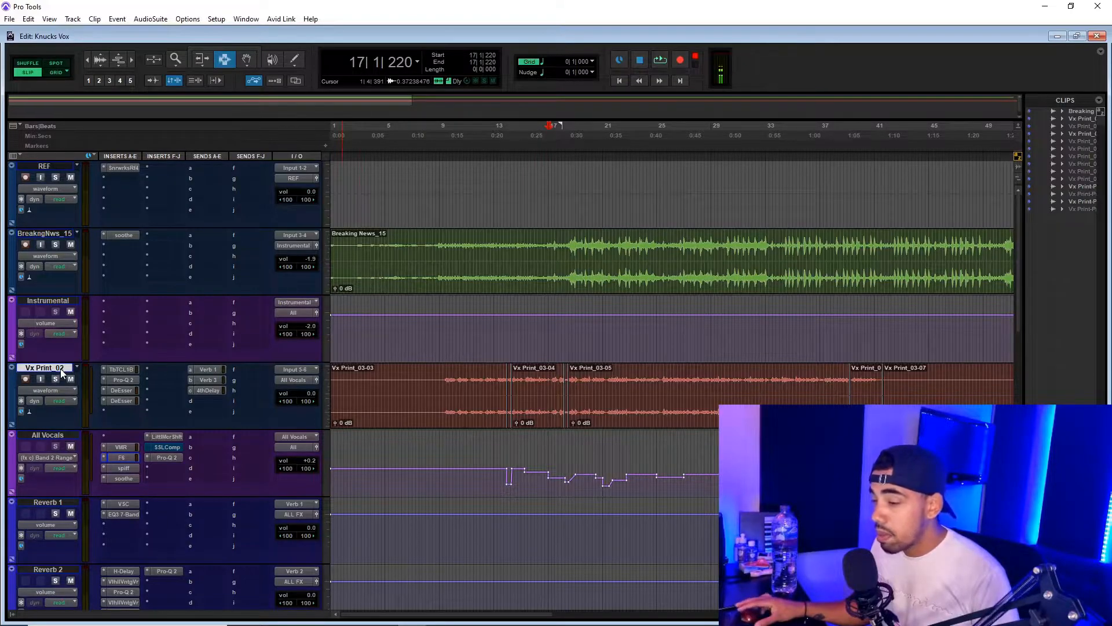
right_click(62, 371)
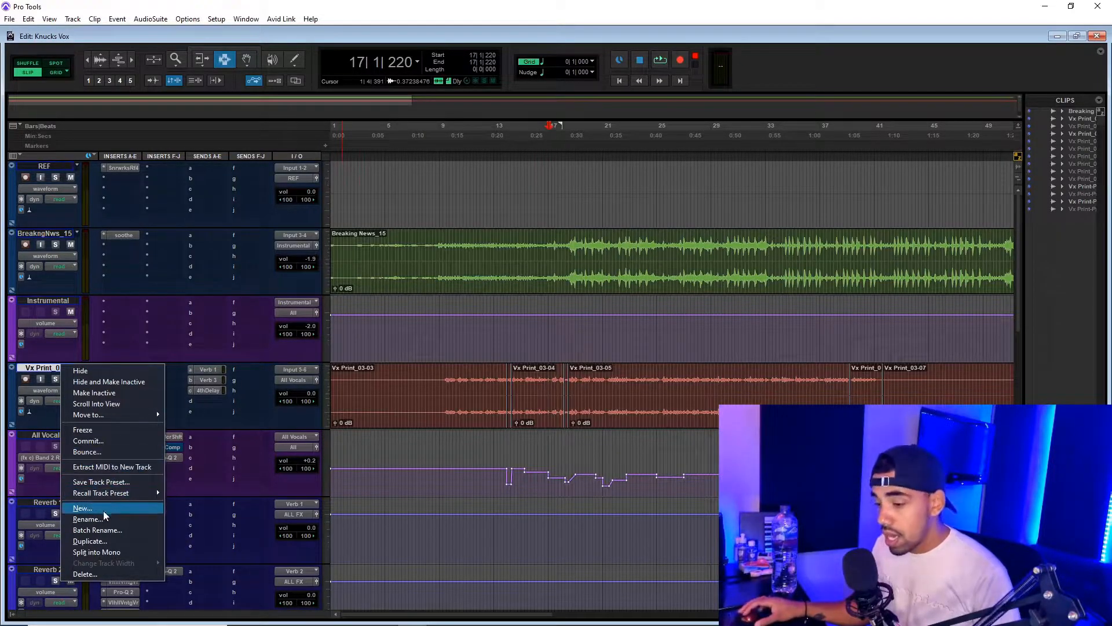
left_click(100, 542)
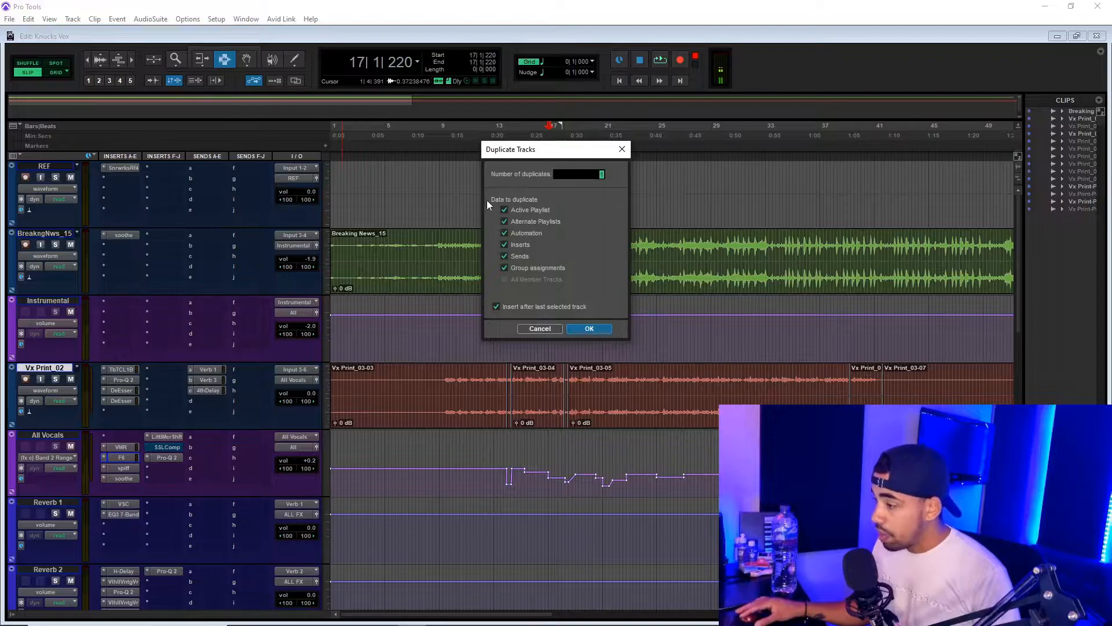
left_click(579, 329)
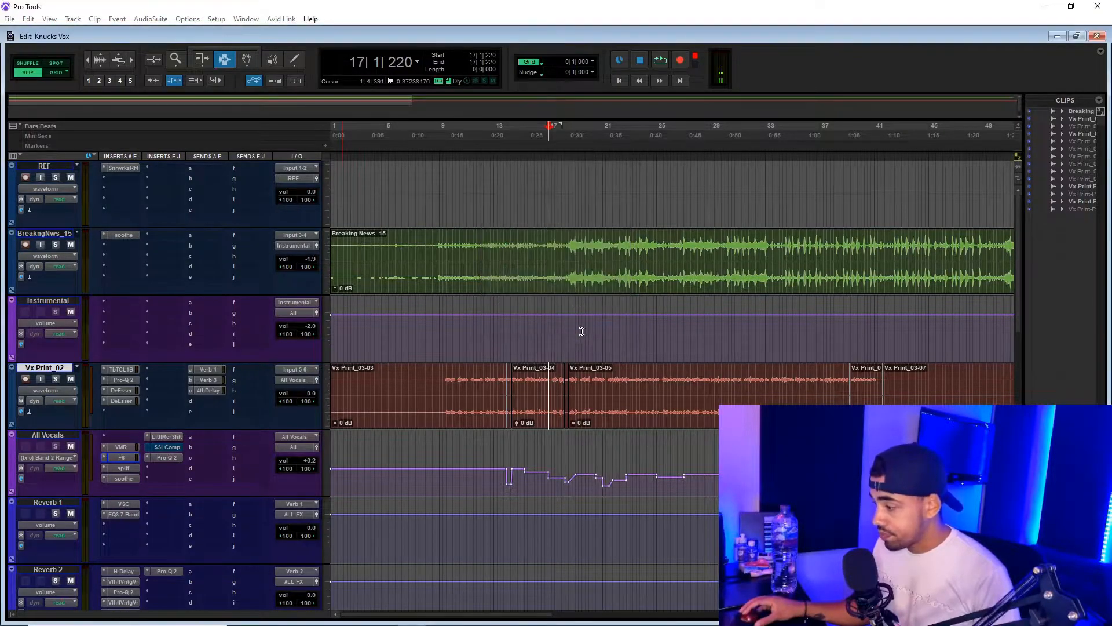
Separate the Vx Print_02 phrase from about 17|2|242 to 18|1|796 and copy it to the same position on VxPrint_02.dup1.
left_click_drag(553, 382, 565, 404)
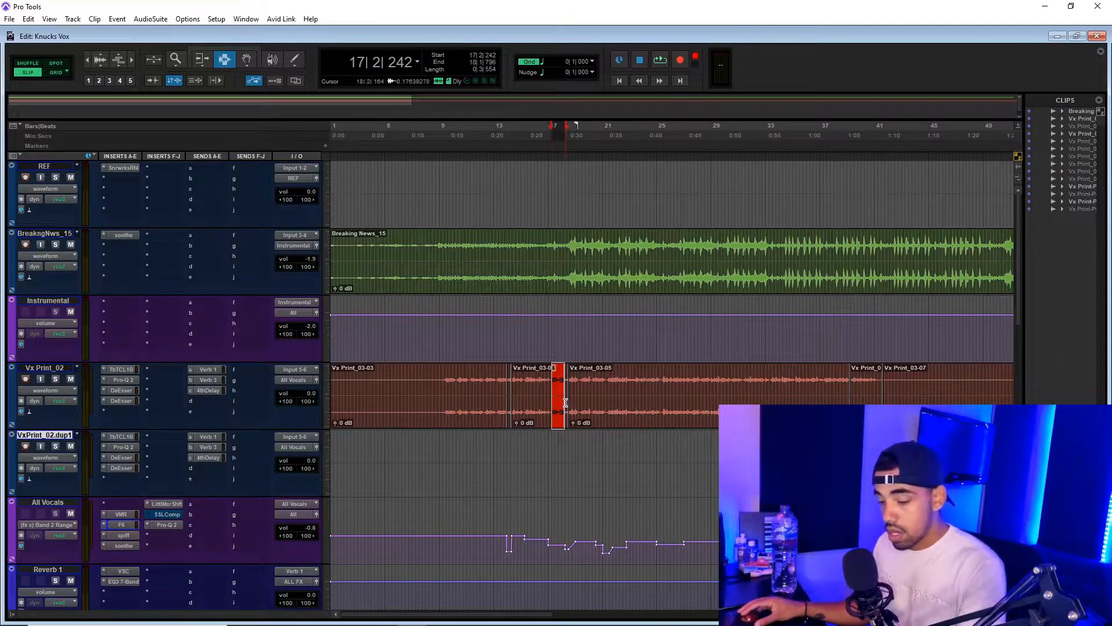
key("ctrl+e")
key("F8")
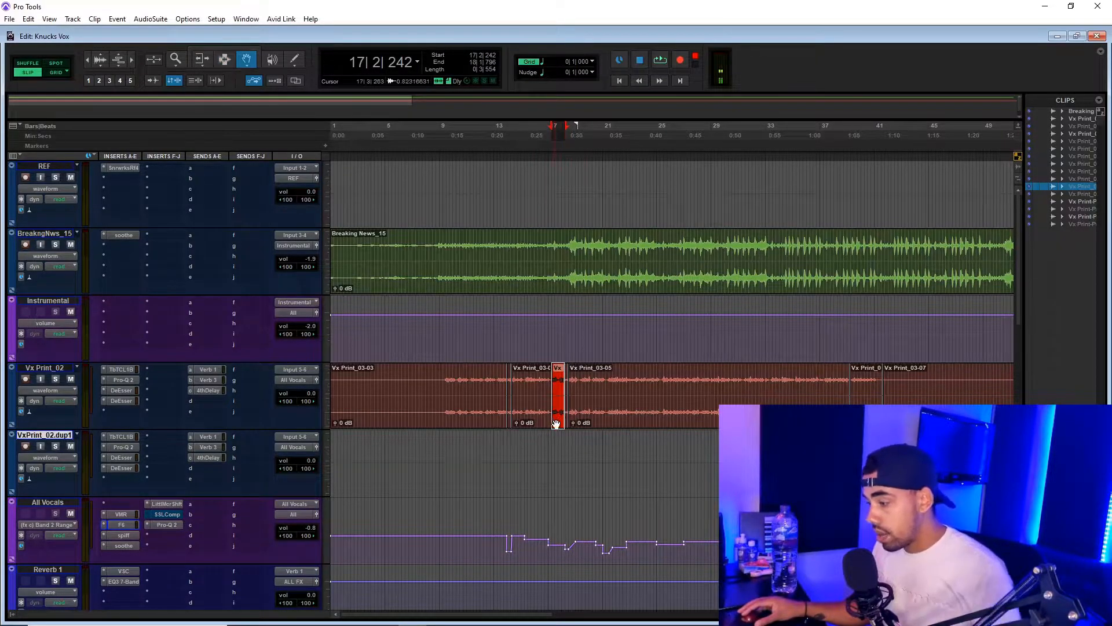
left_click_drag(557, 426, 557, 444)
left_click(541, 156)
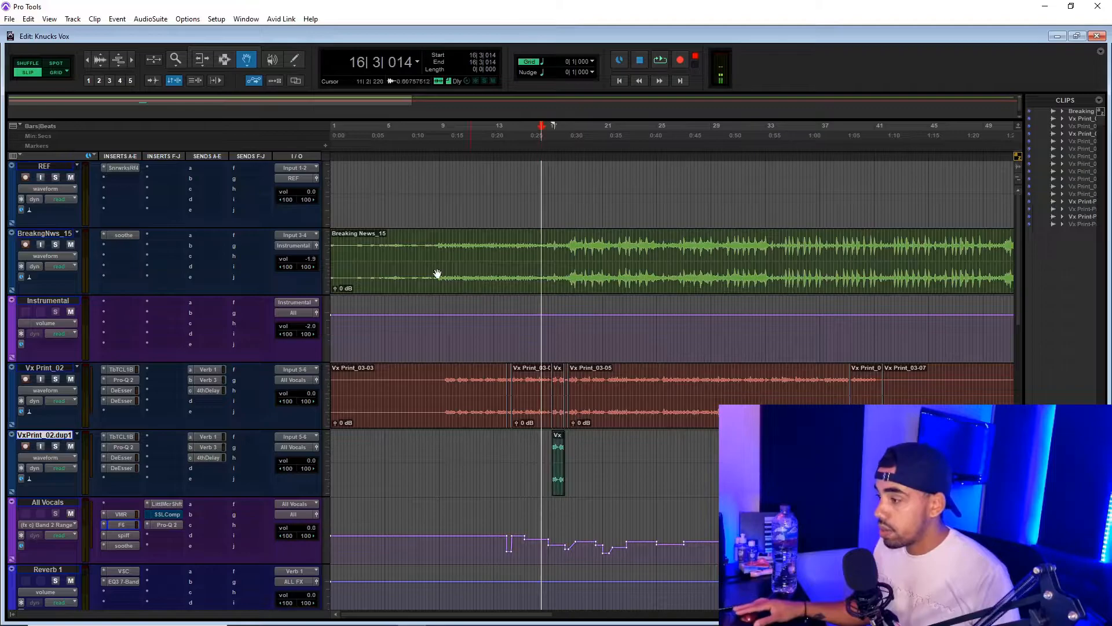
Insert H-Delay (stereo) in the empty fifth insert slot of VxPrint_02.dup1 and adjust its Analog setting.
left_click(127, 477)
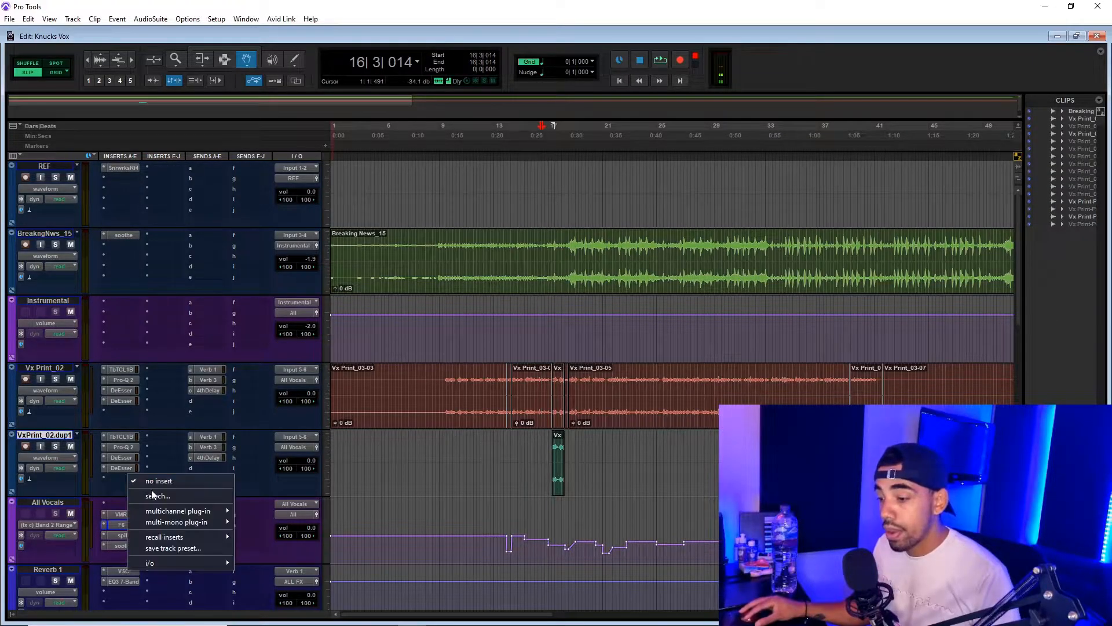
left_click(151, 492)
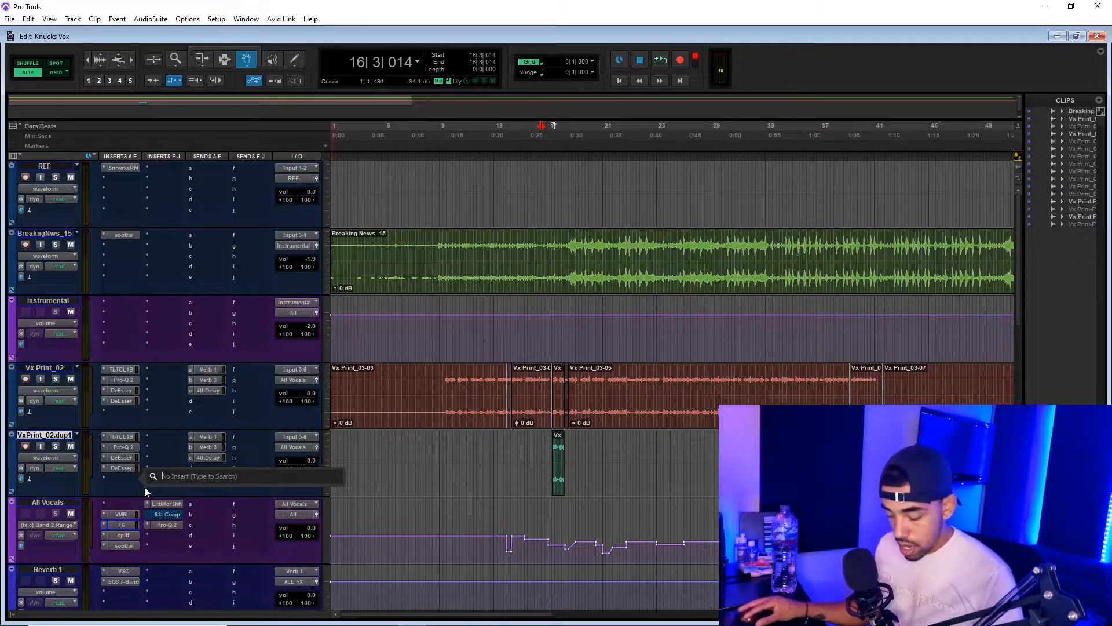
type("delay")
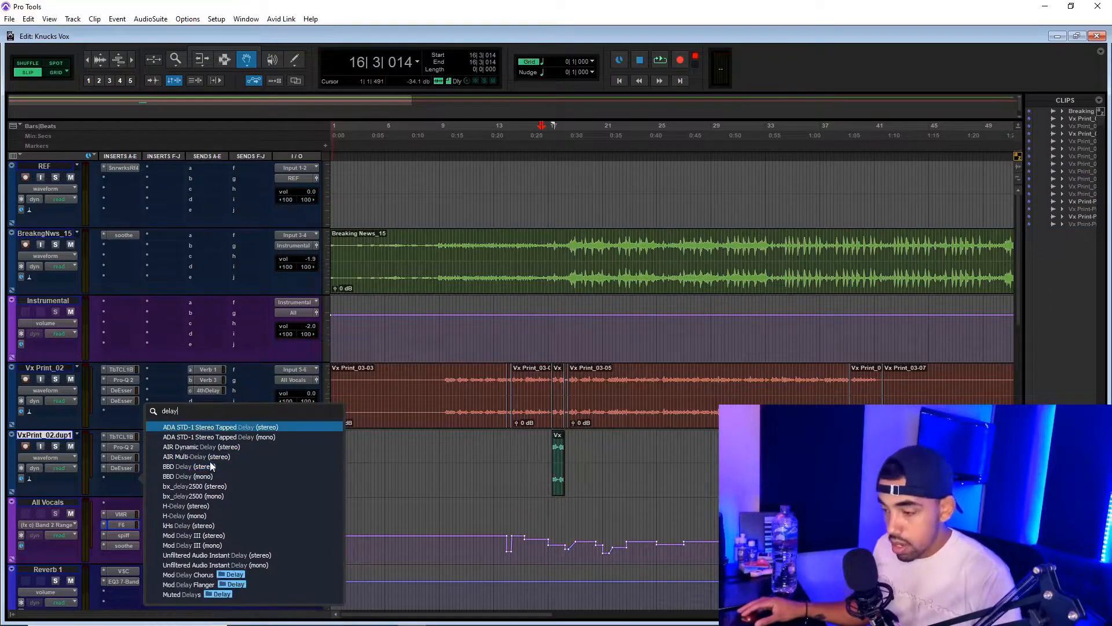
left_click(211, 507)
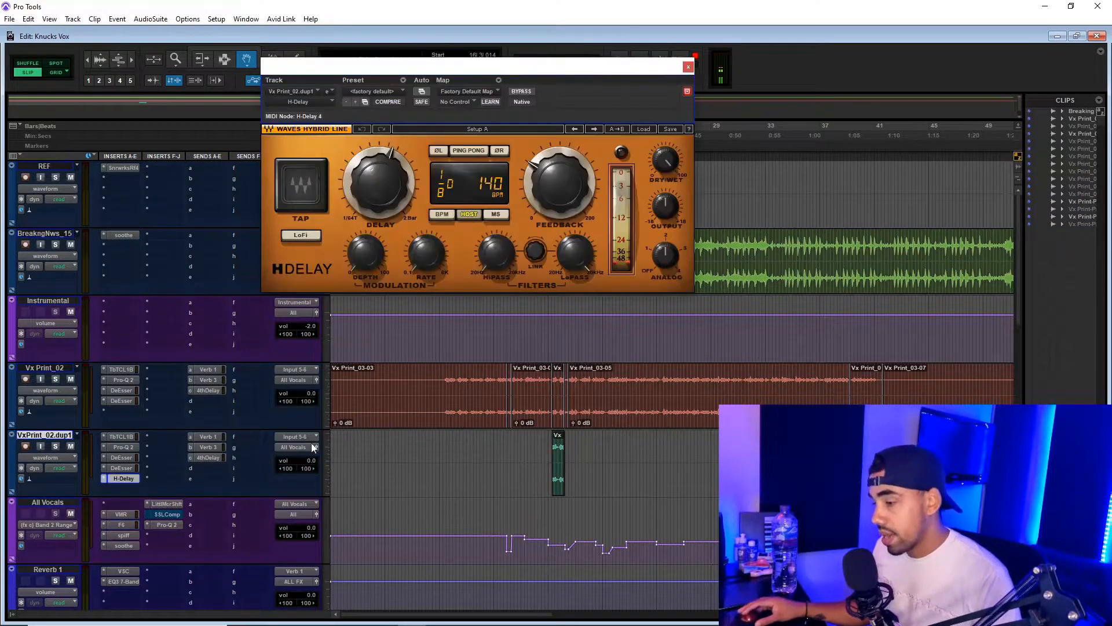
left_click_drag(665, 255, 660, 296)
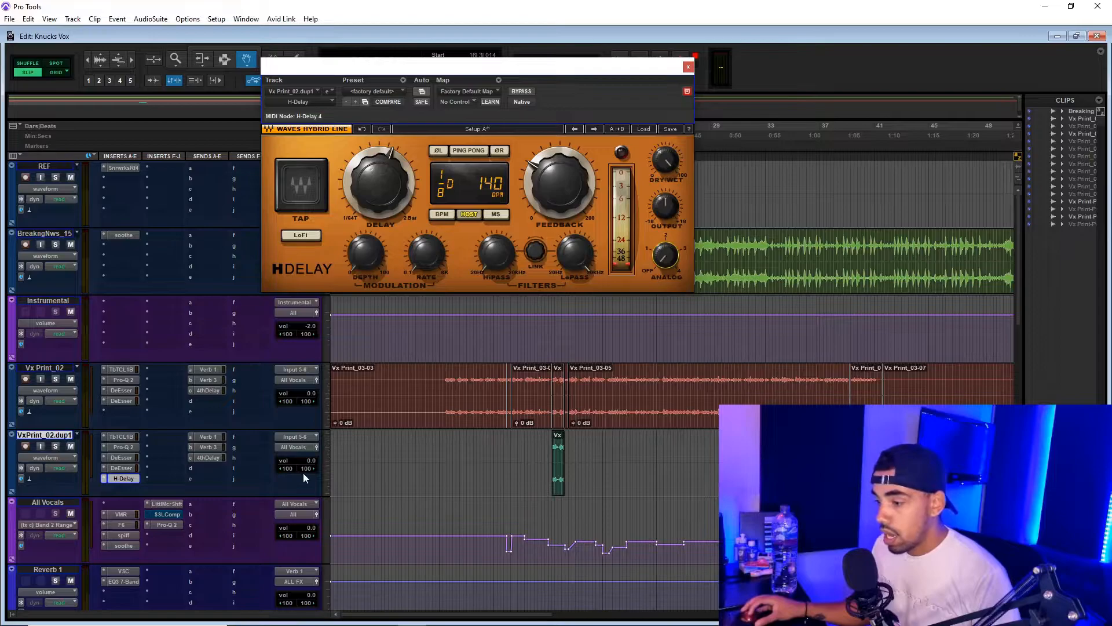
Audition the duplicate track from just before its clip and set the H-Delay time to 1/4.
key("F7")
left_click(548, 452)
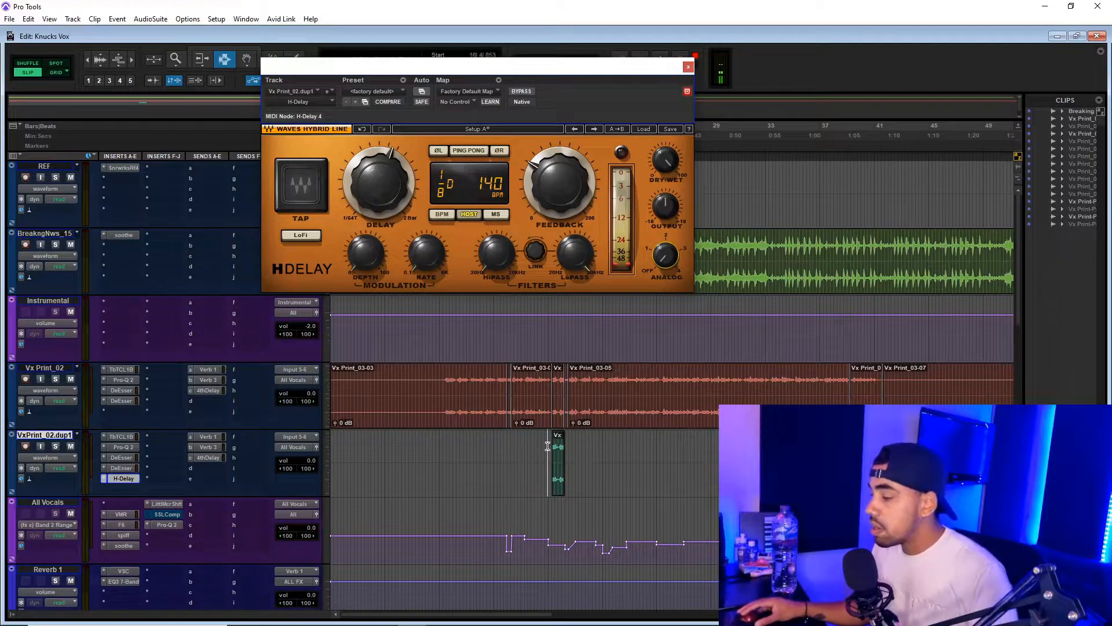
key("space")
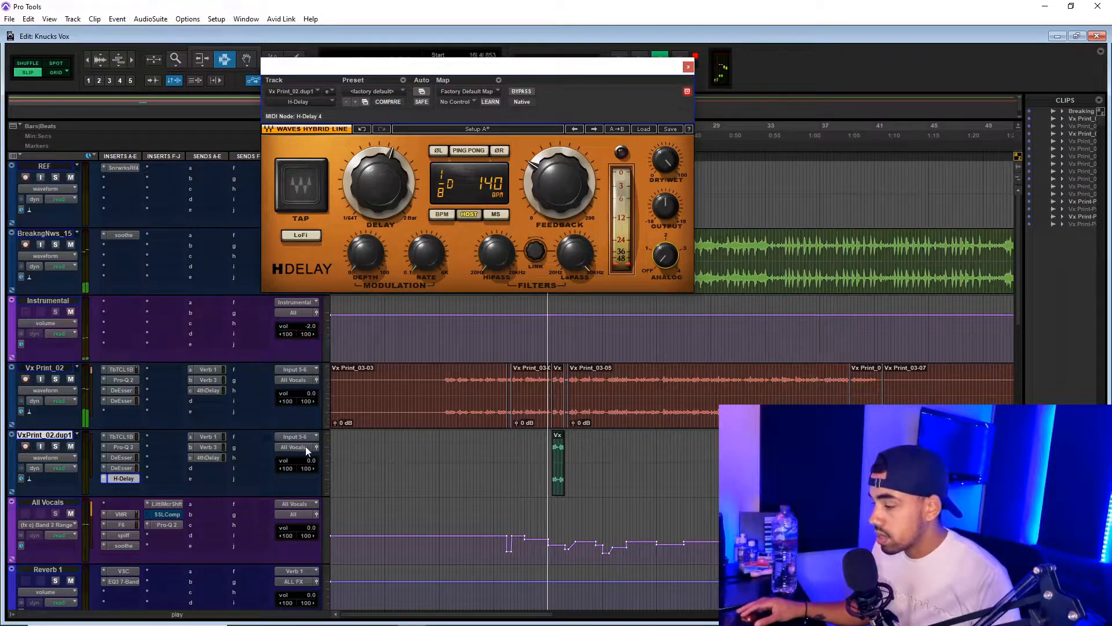
key("space")
left_click_drag(379, 182, 379, 187)
key("space")
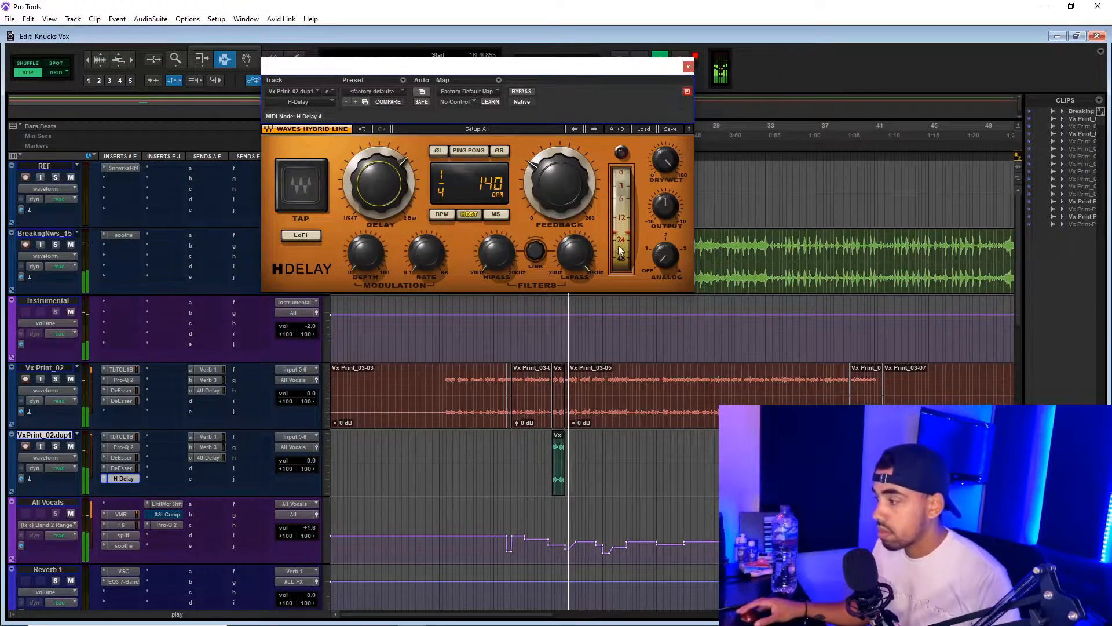
Lower the H-Delay output to -11.2 and raise its high-pass filter while auditioning the phrase.
left_click_drag(668, 204, 668, 222)
key("space")
key("space")
left_click_drag(494, 255, 494, 248)
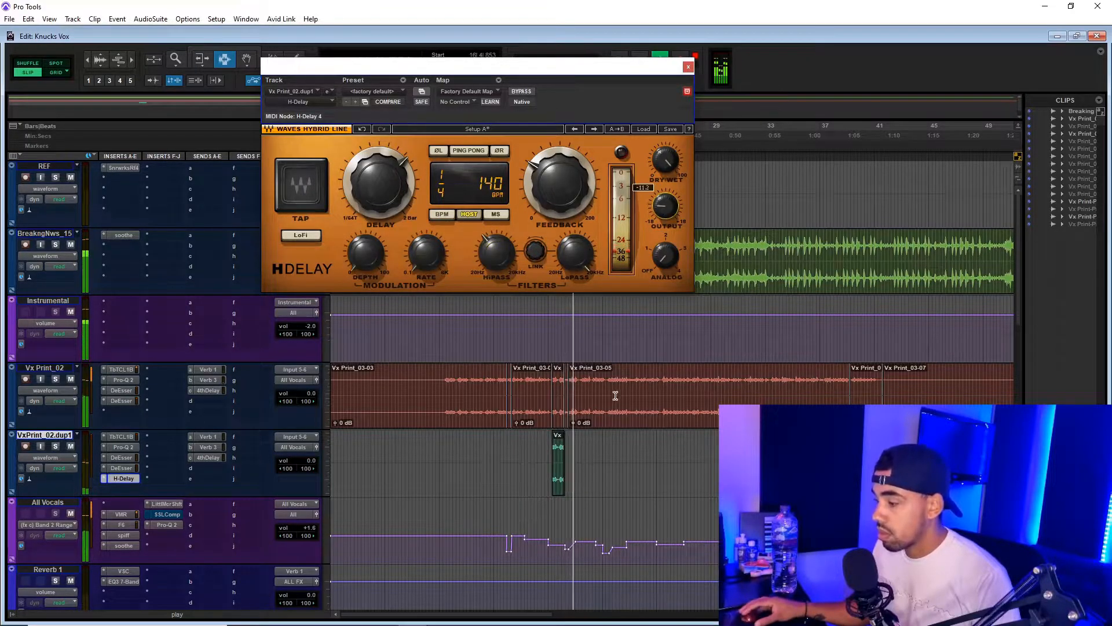
Delete the end portion of the clip on VxPrint_02.dup1 and replay from just before the clip.
left_click_drag(581, 465, 561, 491)
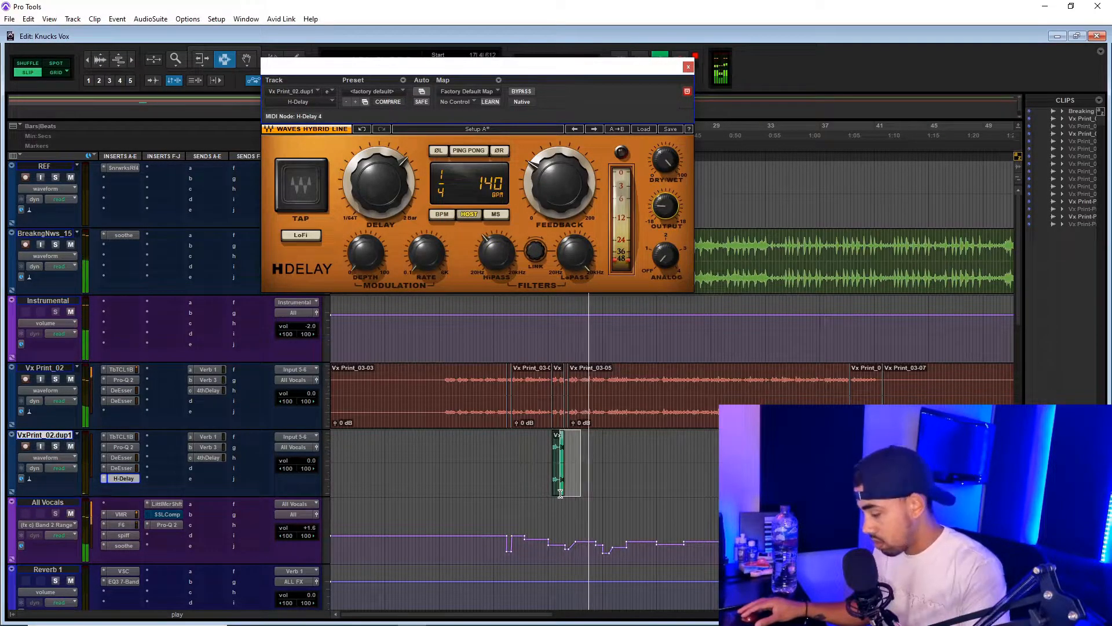
key("Delete")
left_click(547, 476)
key("space")
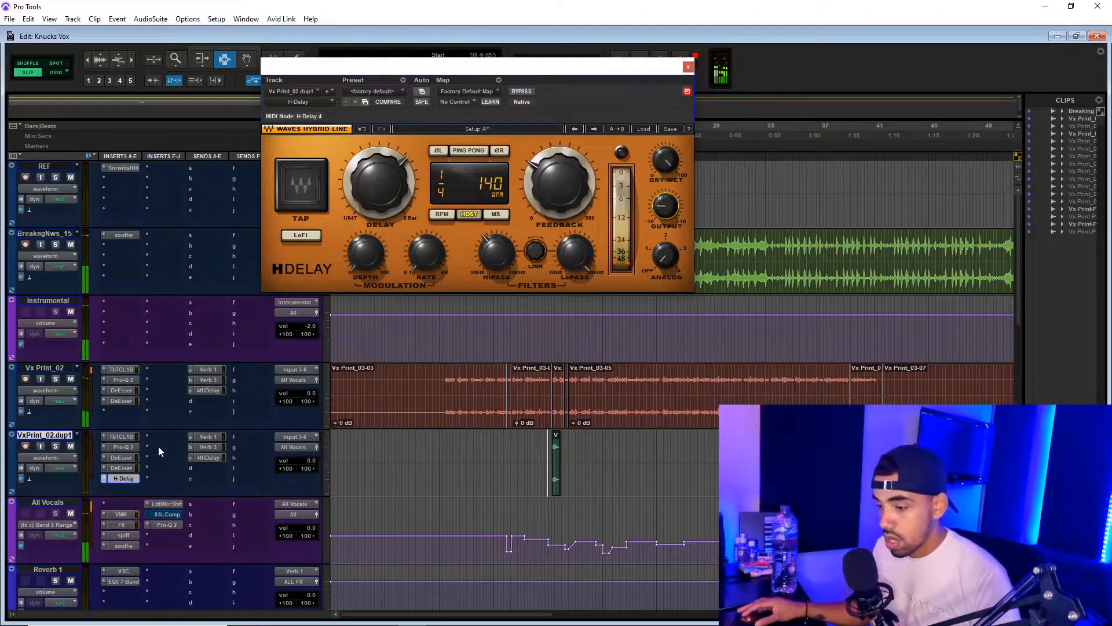
Insert FabFilter Saturn 2 (stereo) in the first F-J insert slot of VxPrint_02.dup1.
left_click(158, 436)
left_click(190, 457)
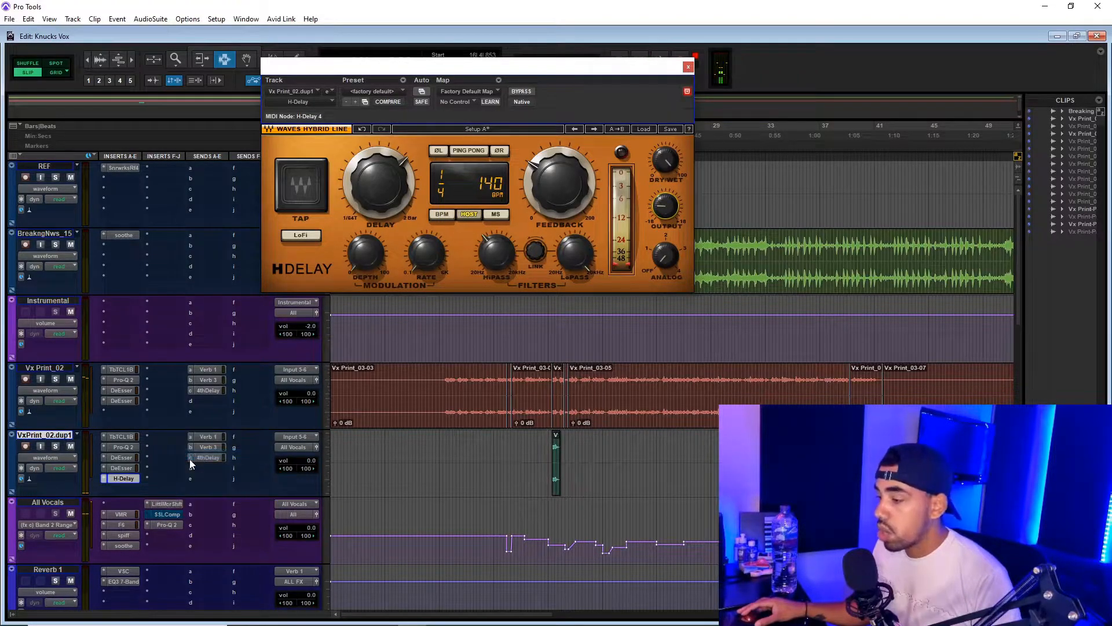
type("p")
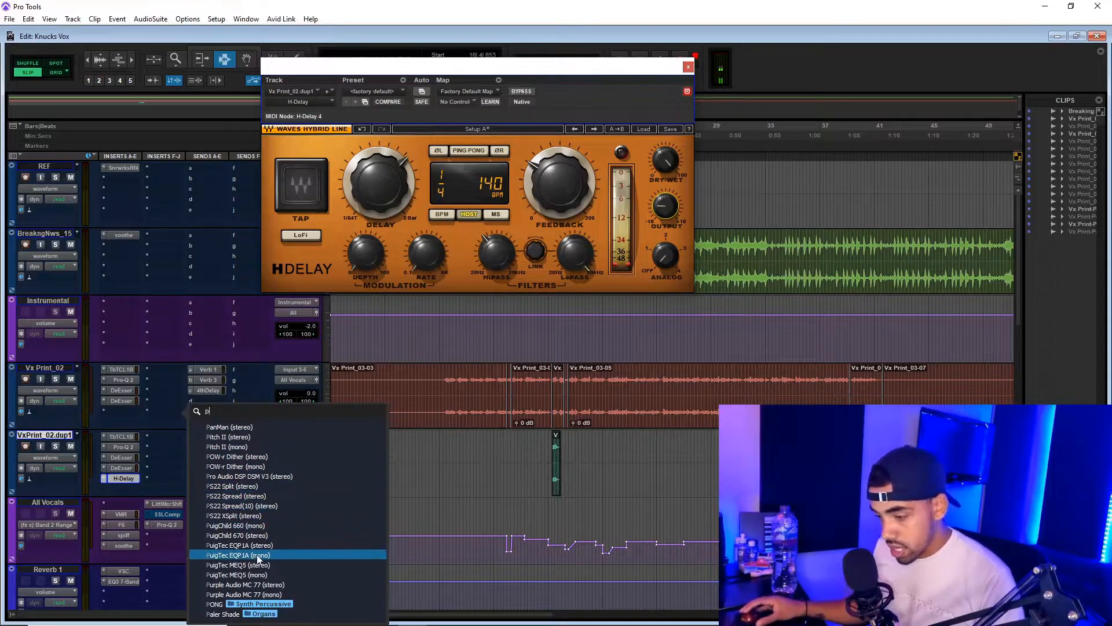
type("rsasa")
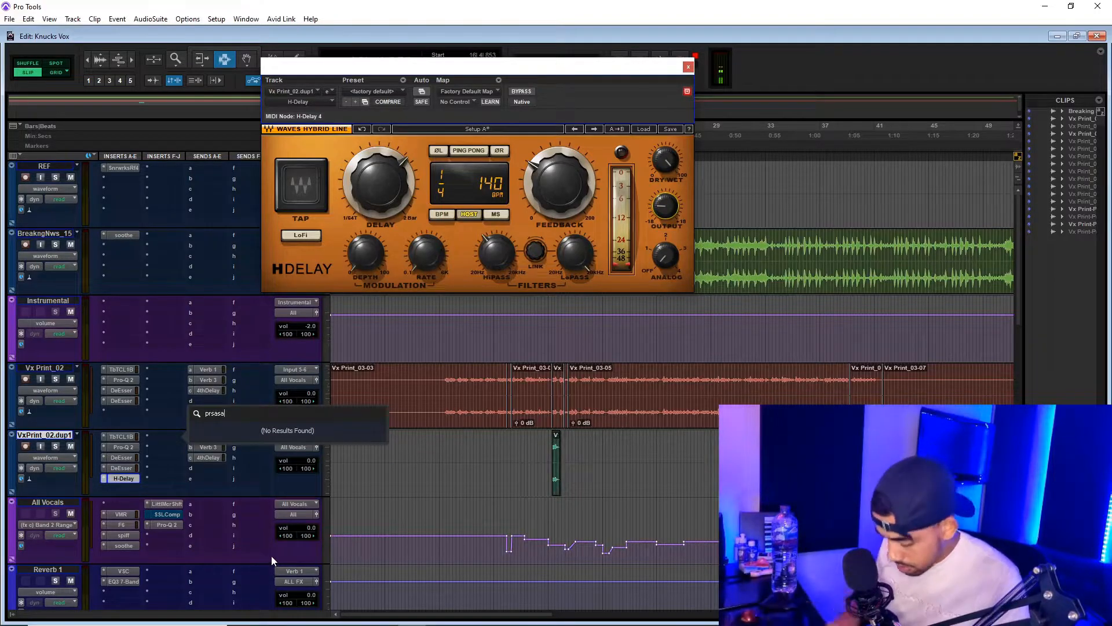
type("u")
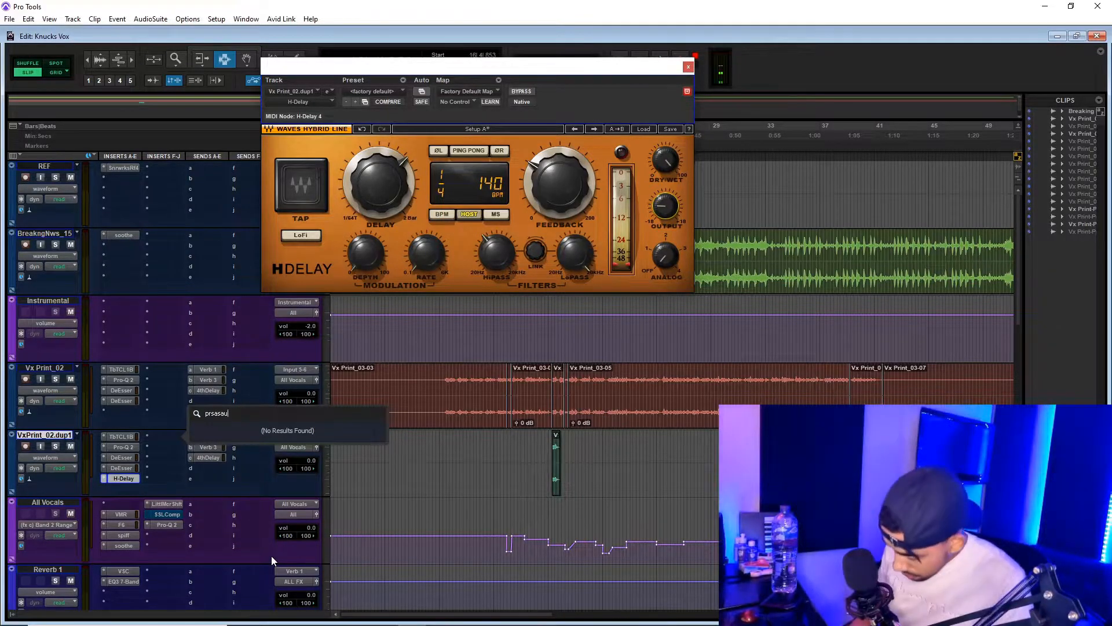
key("BackSpace")
key("BackSpace")
key("BackSpace")
key("BackSpace")
key("BackSpace")
key("BackSpace")
key("BackSpace")
type("sa")
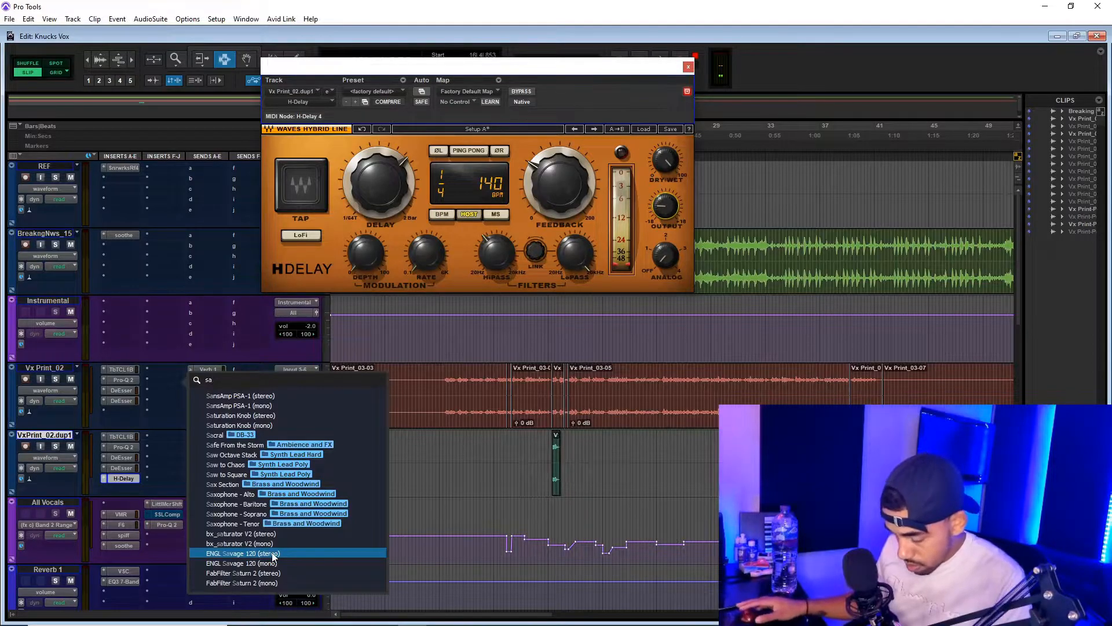
type("tur")
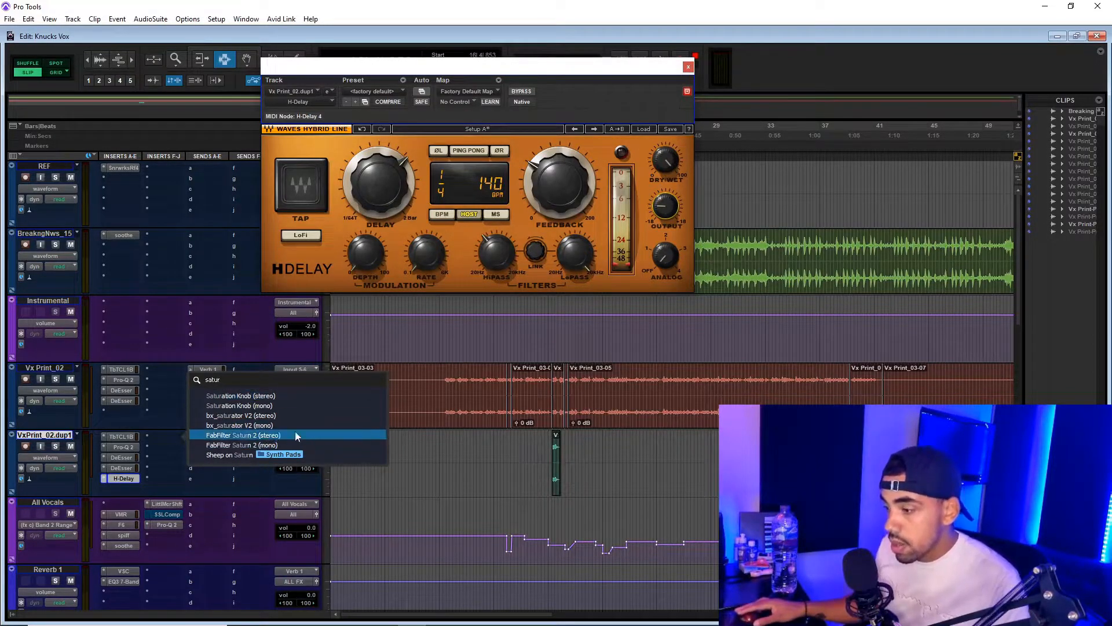
left_click(269, 437)
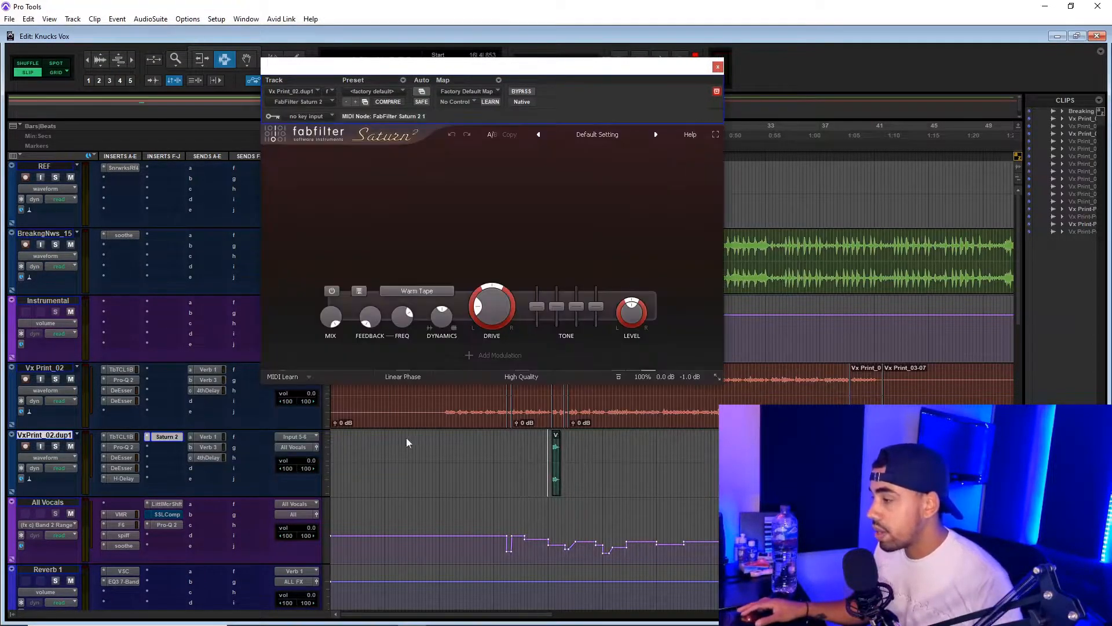
Set the Saturn 2 distortion style to Gentle Saturation.
left_click(417, 291)
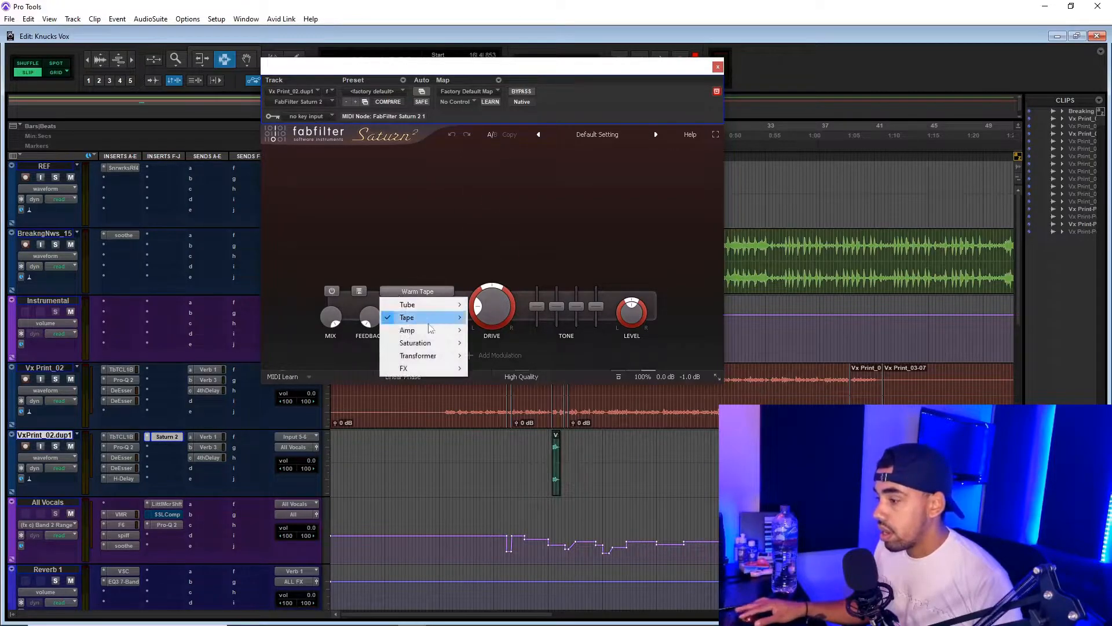
mouse_move(442, 345)
left_click(504, 355)
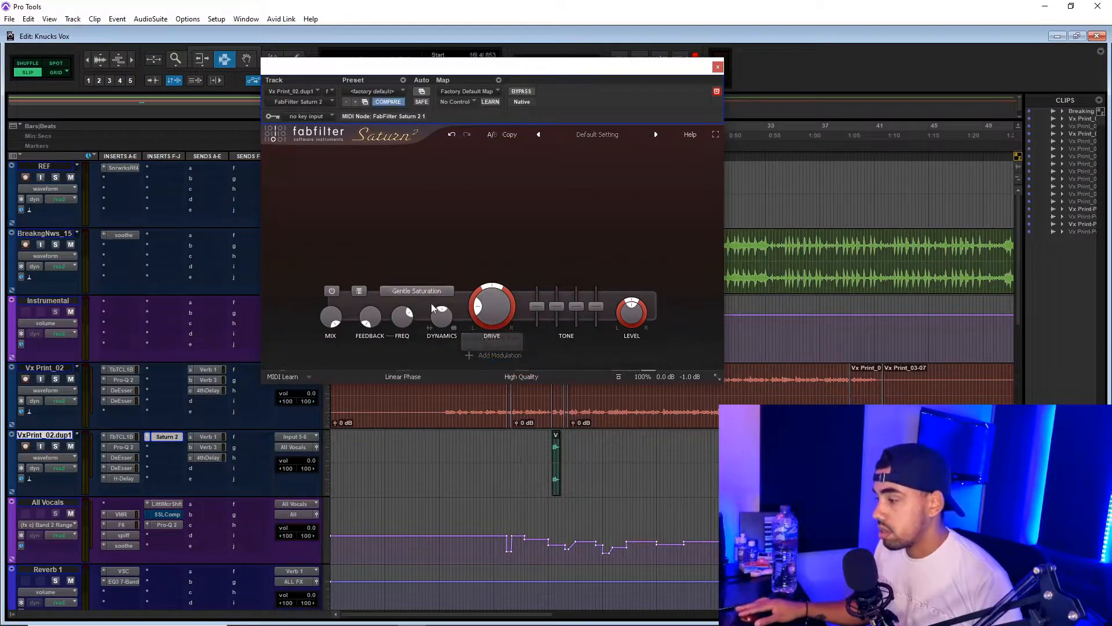
During playback, cut the two lowest Saturn 2 tone bands, boost the third slightly and raise the drive to maximum.
left_click_drag(495, 270, 495, 274)
key("space")
left_click_drag(537, 307, 577, 303)
left_click_drag(492, 301, 519, 235)
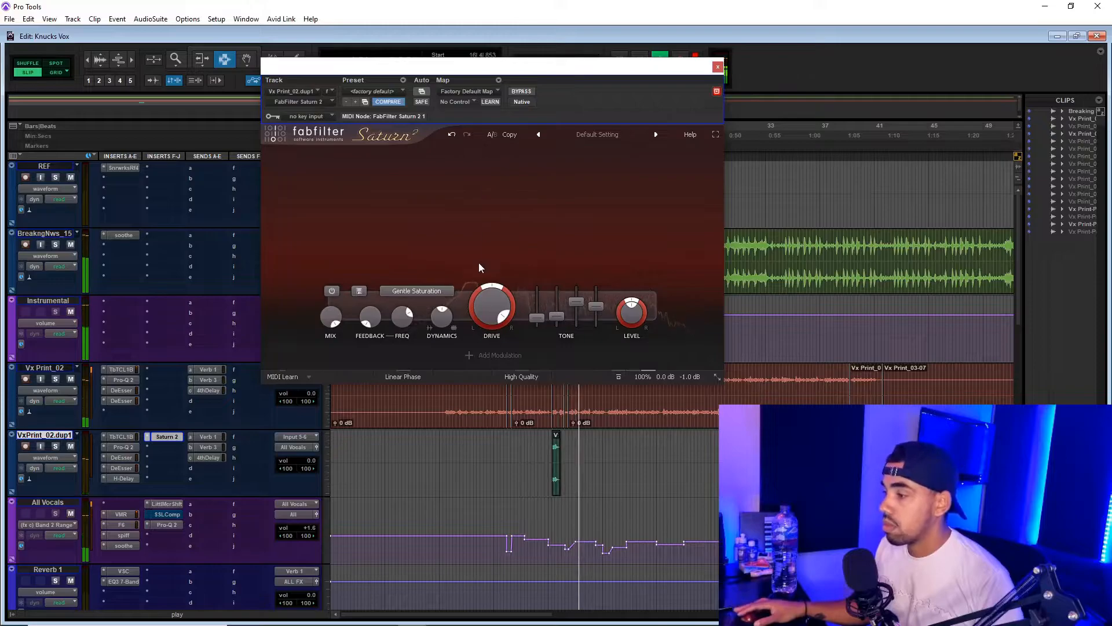
key("space")
Close the Saturn 2 plug-in window.
left_click(167, 447)
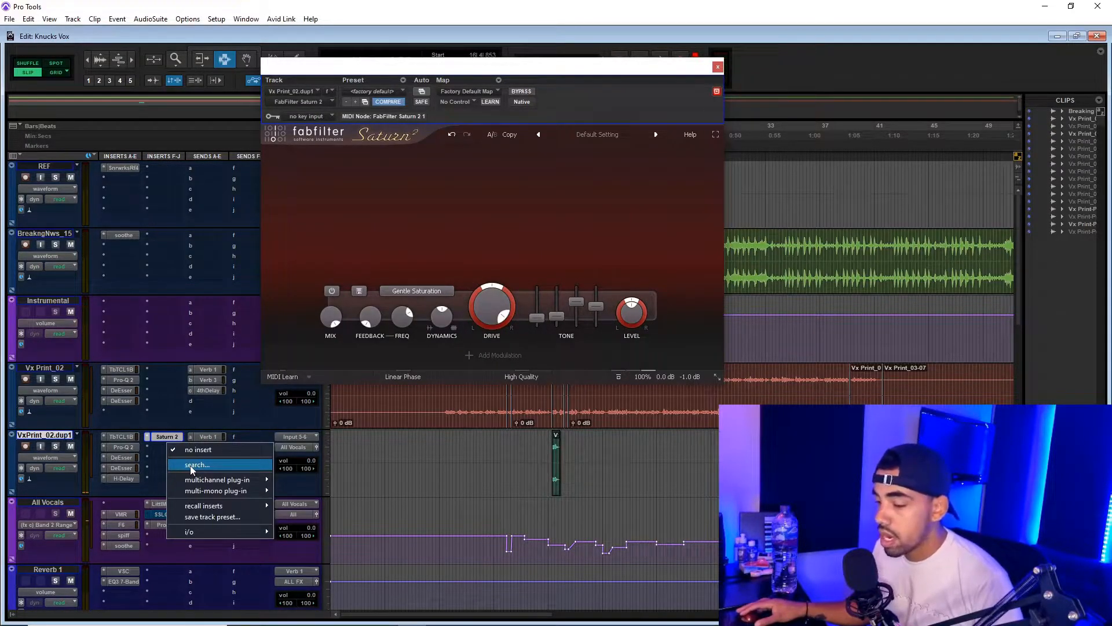
left_click(453, 73)
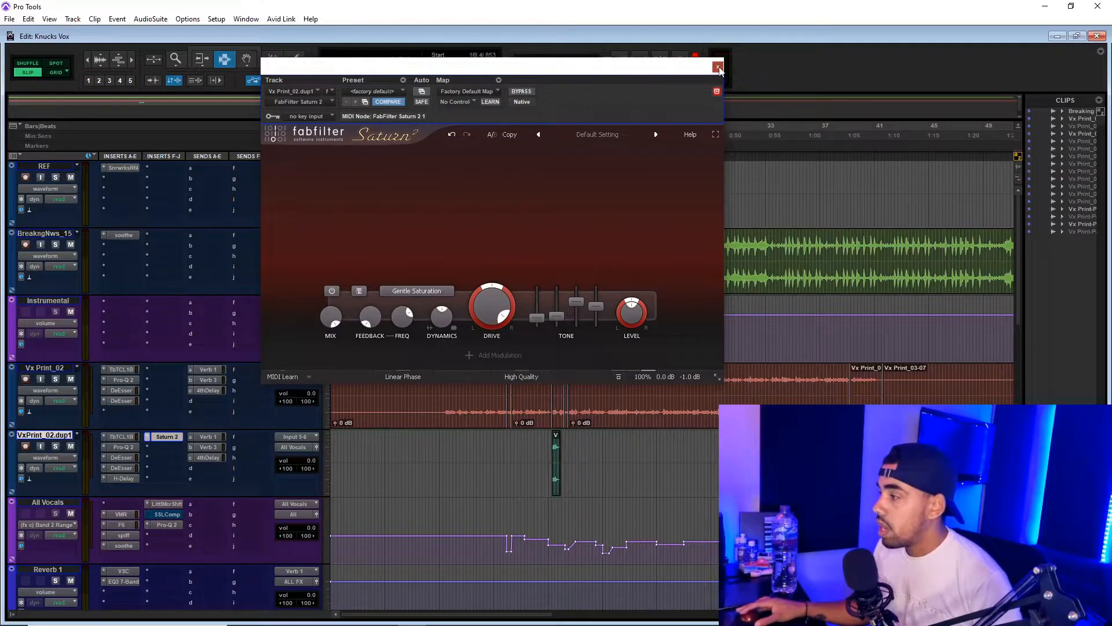
left_click(718, 68)
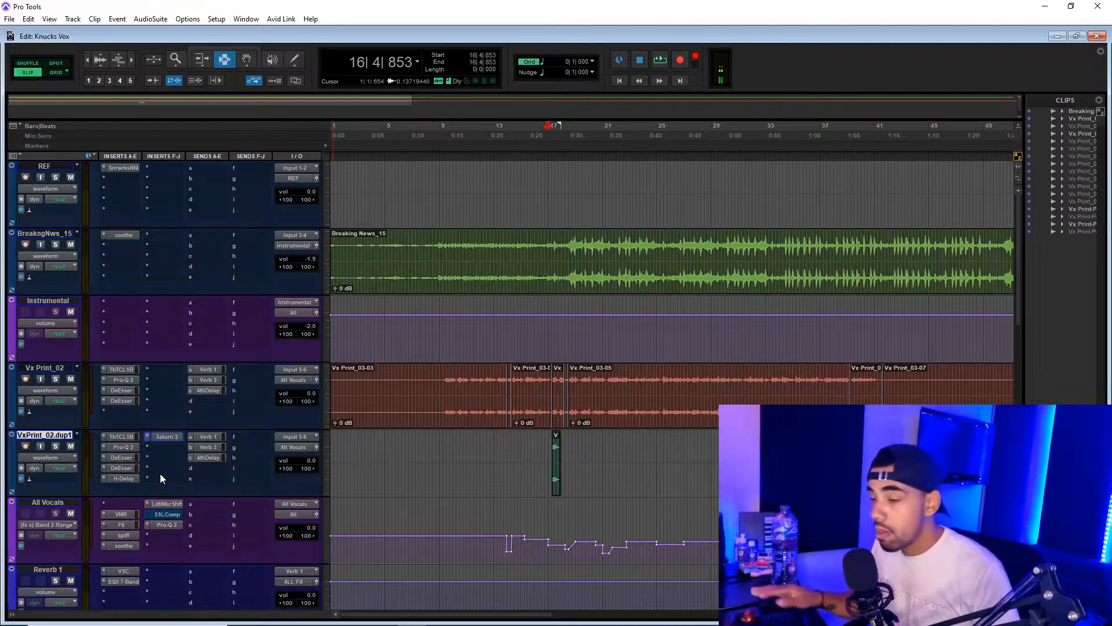
Zoom out to the full song and examine the effect returns, the ALL FX and All buses, and their inserts and automation.
left_click(550, 449)
key("ctrl+[")
key("ctrl+[")
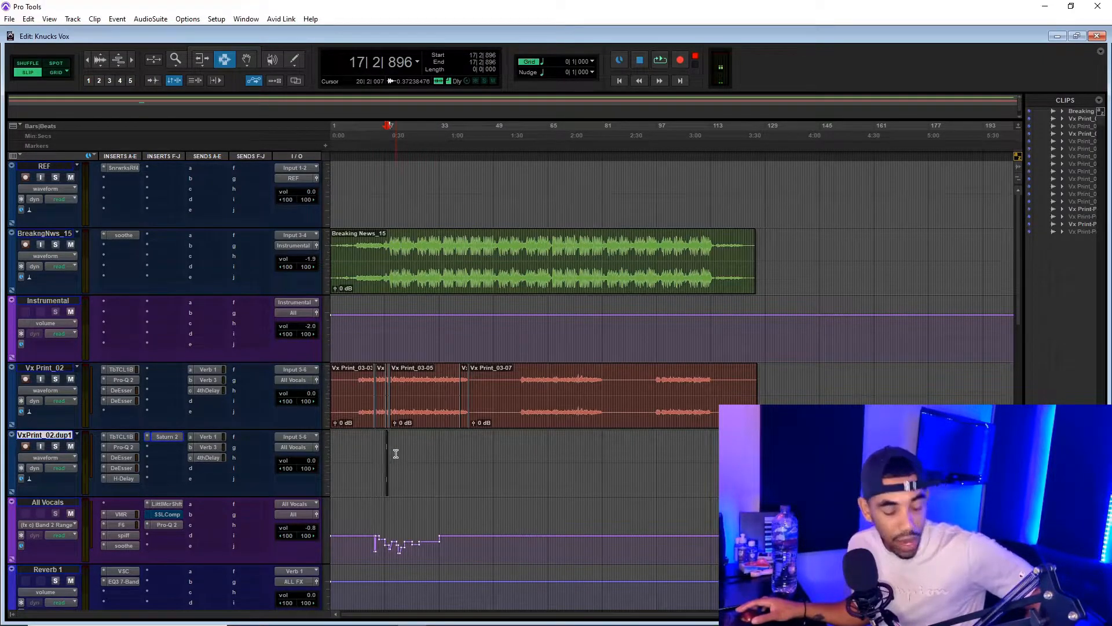
scroll(396, 453, "down", 3)
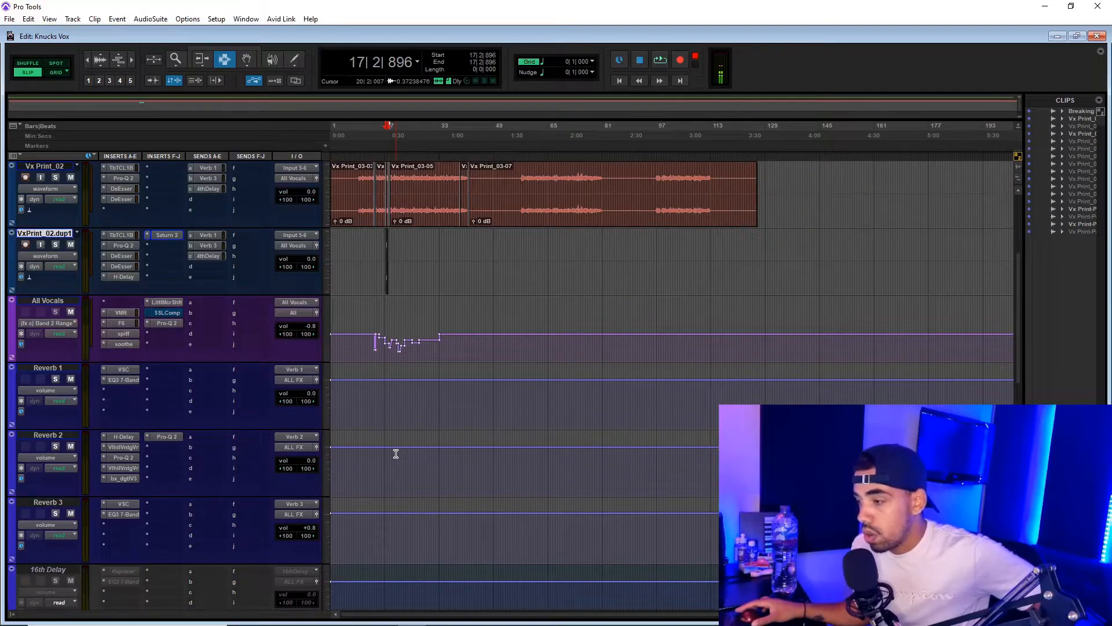
scroll(395, 453, "down", 7)
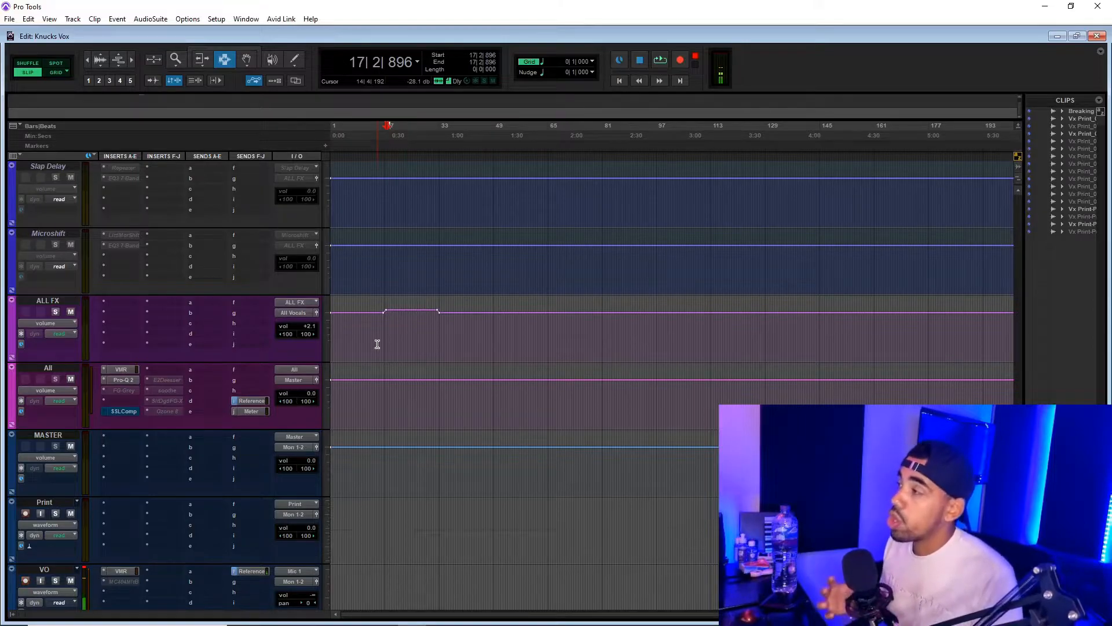
left_click(120, 301)
mouse_move(151, 336)
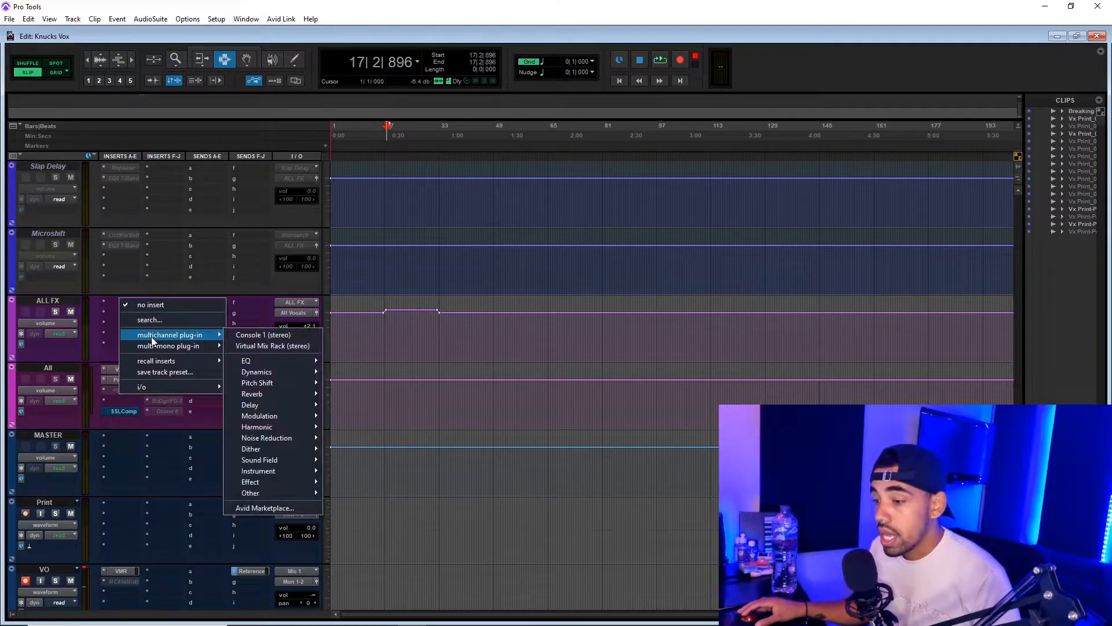
left_click(72, 365)
scroll(117, 388, "down", 3)
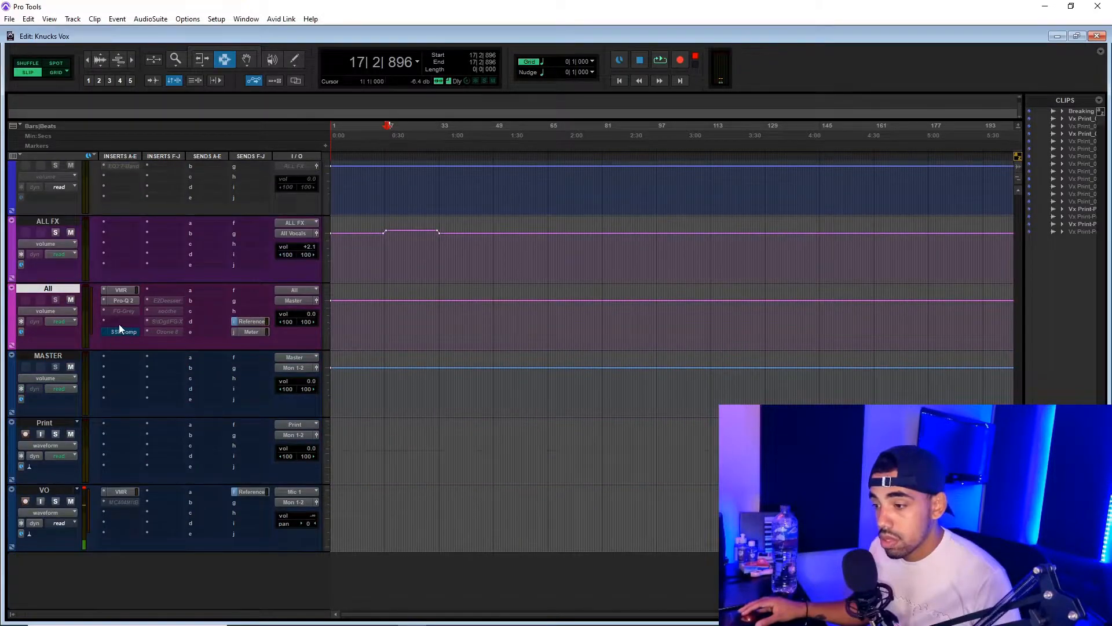
scroll(127, 330, "up", 8)
scroll(127, 331, "down", 7)
scroll(128, 329, "up", 7)
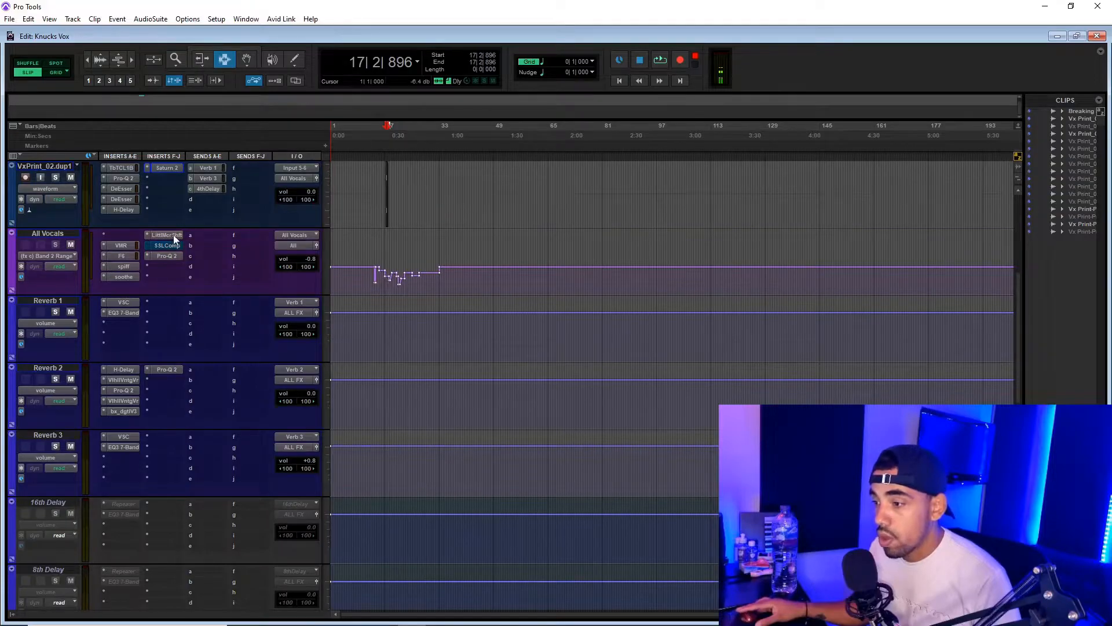
Enable automation of the Mix parameter for the Little MicroShift plug-in on the All Vocals track.
left_click(173, 234)
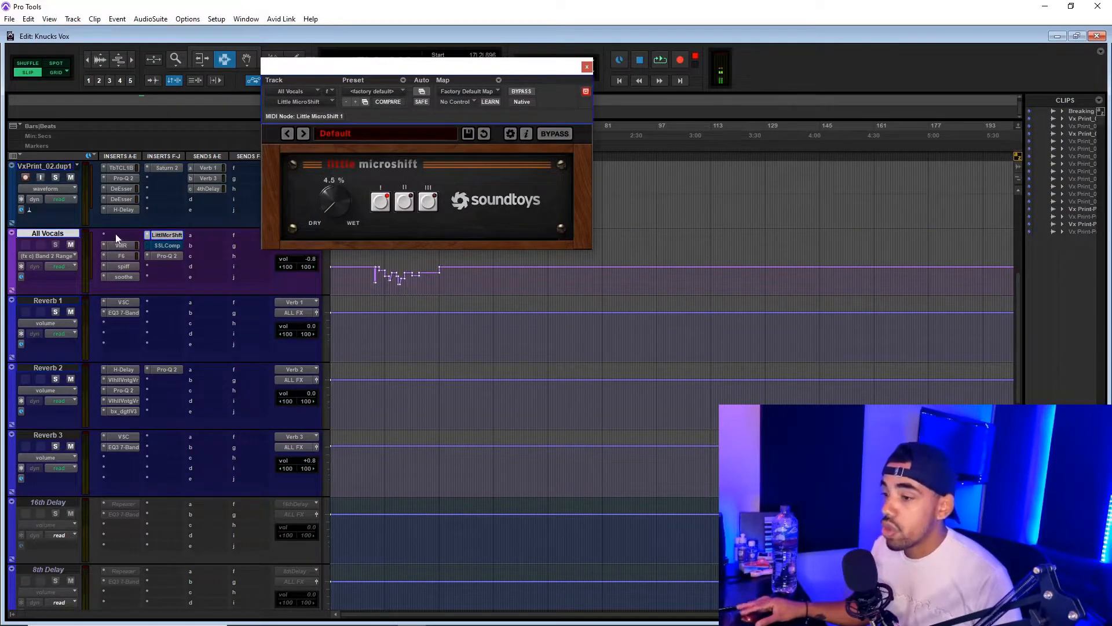
left_click(41, 256)
left_click(421, 91)
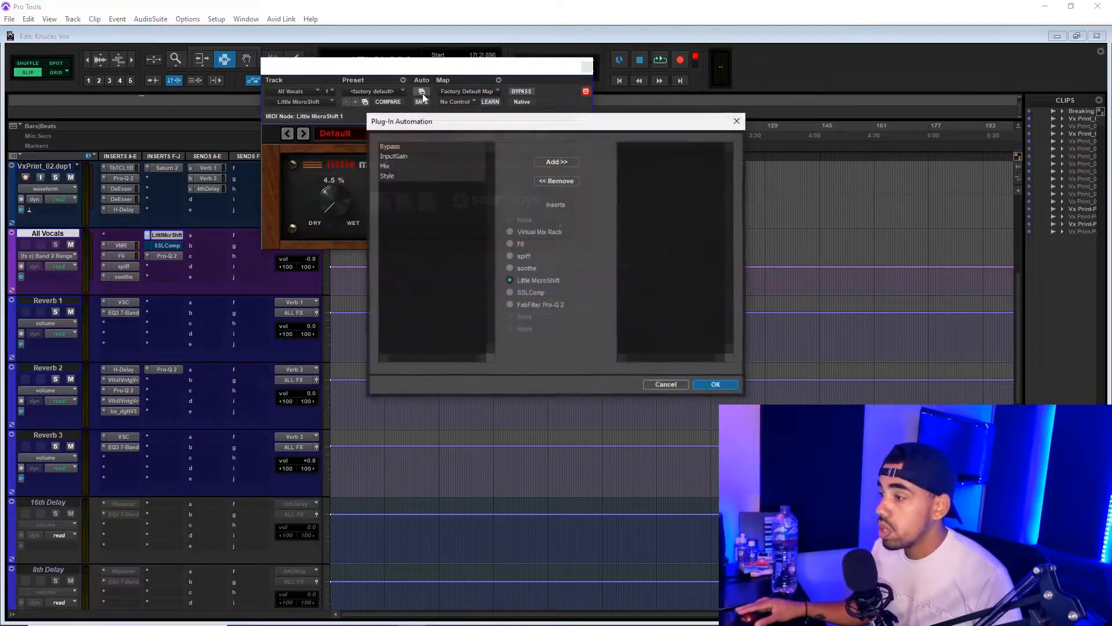
left_click(386, 166)
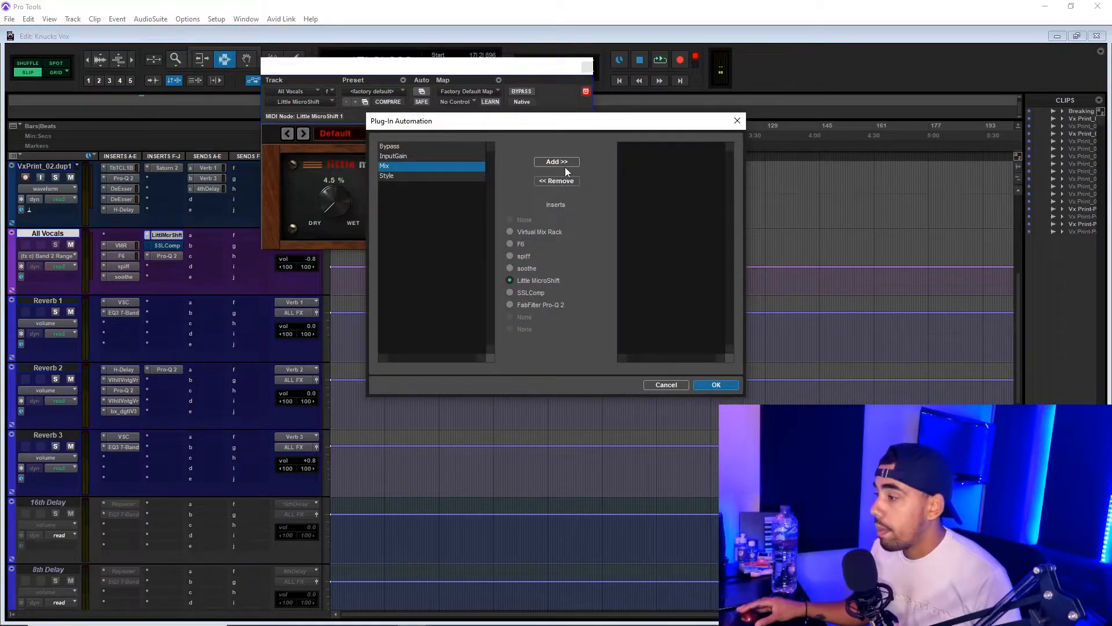
left_click(557, 162)
left_click(716, 385)
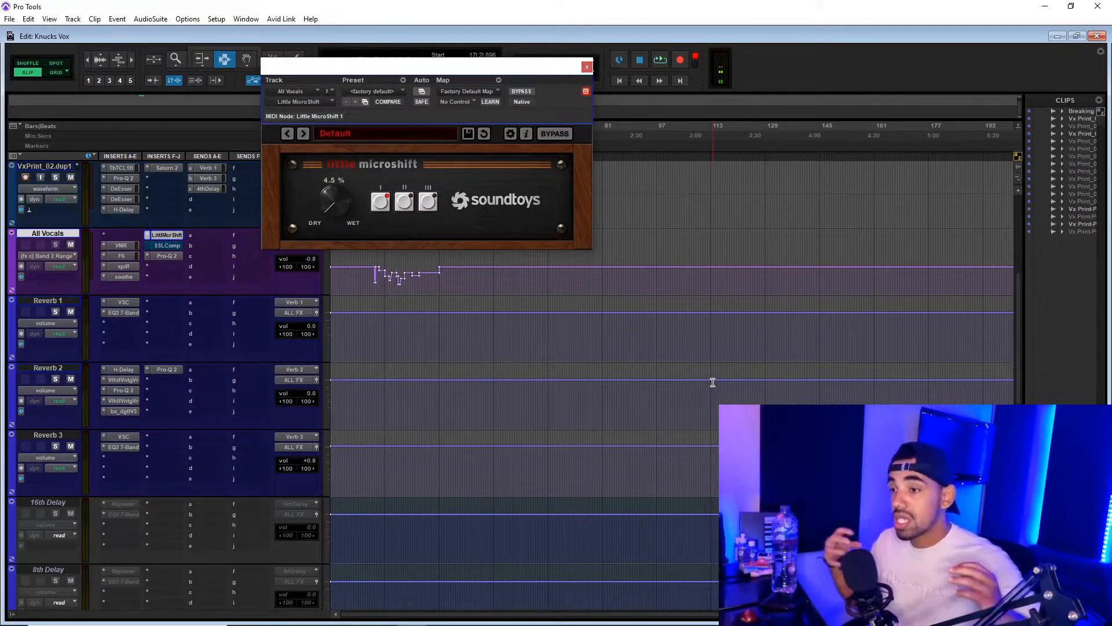
Display the Little MicroShift Mix automation lane on the All Vocals track and close the plug-in window.
left_click(63, 256)
mouse_move(119, 314)
left_click(184, 315)
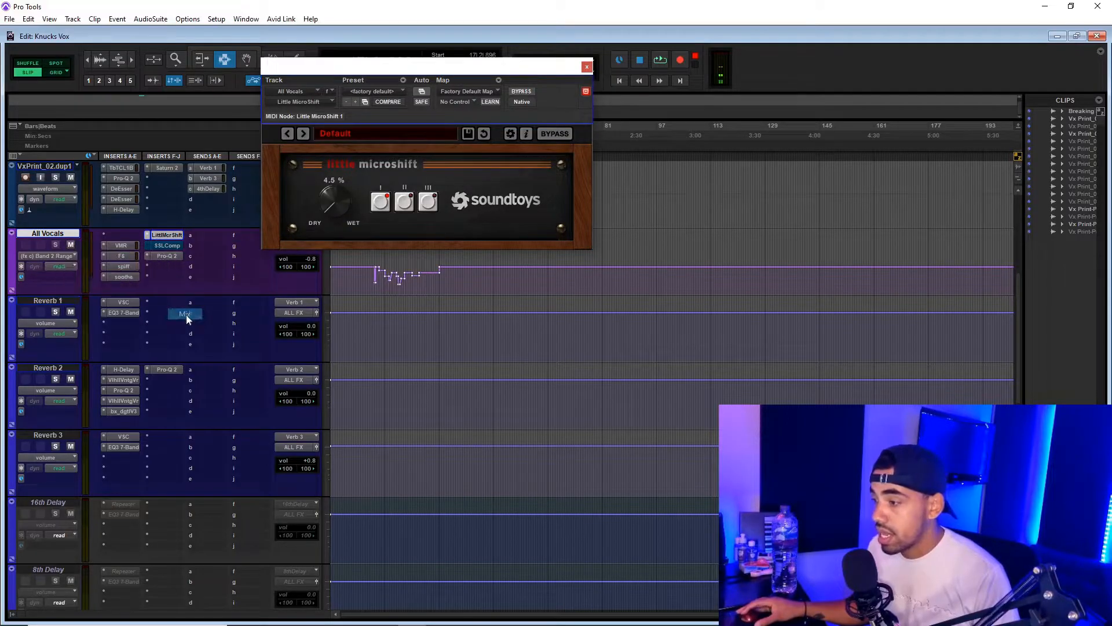
left_click(587, 66)
Raise the Little MicroShift Mix automation on All Vocals to about 6.8 % over roughly bars 40 to 56.
scroll(479, 295, "up", 4)
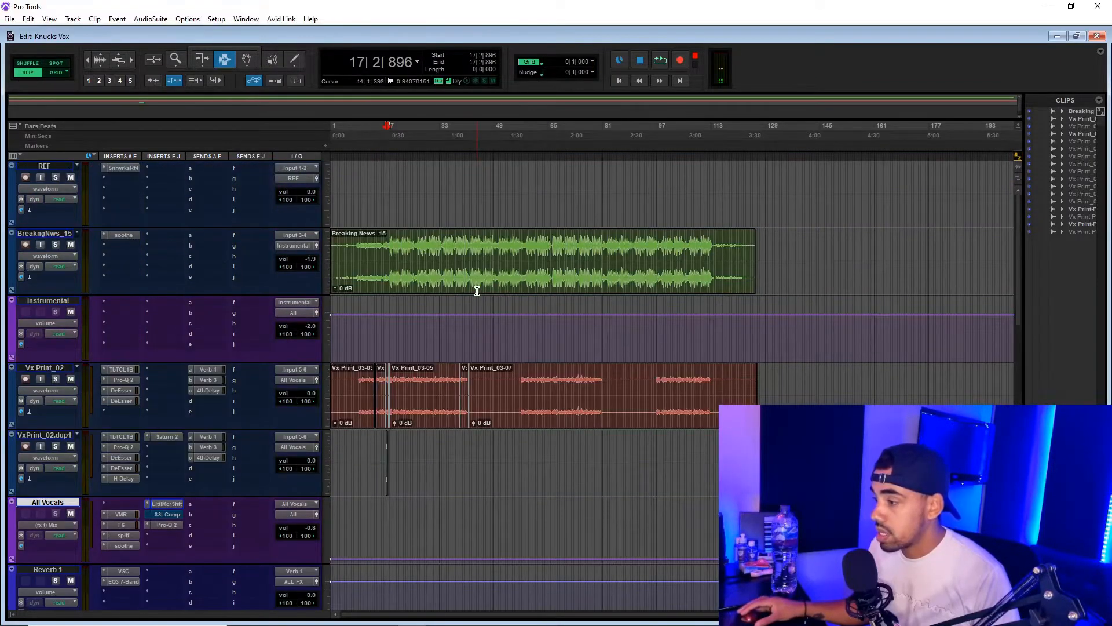
scroll(487, 429, "down", 3)
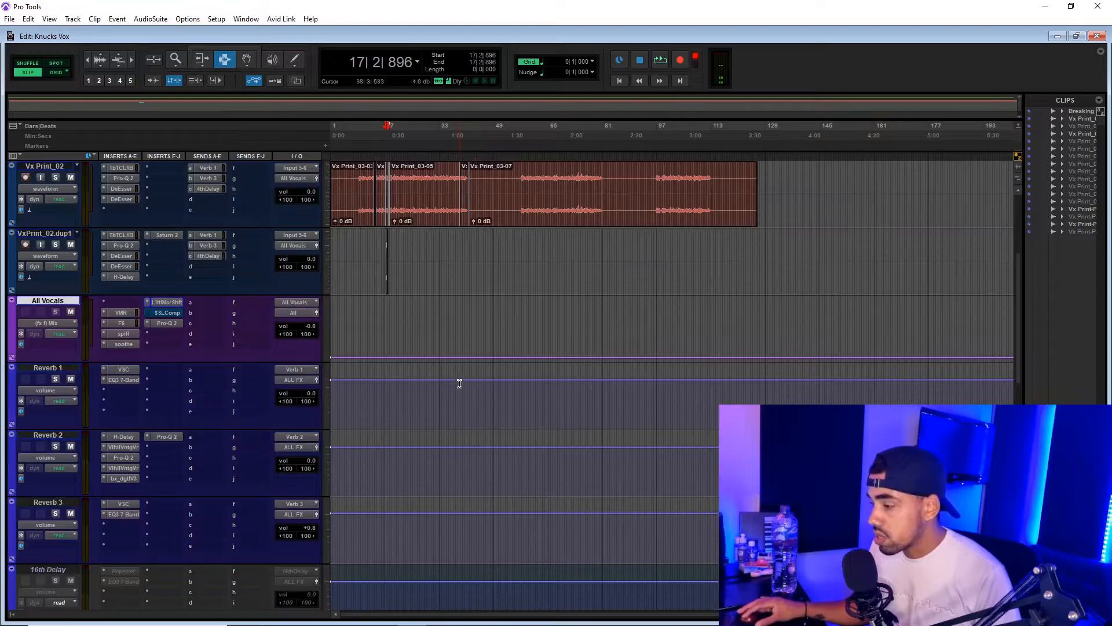
scroll(462, 376, "up", 1)
left_click(465, 417)
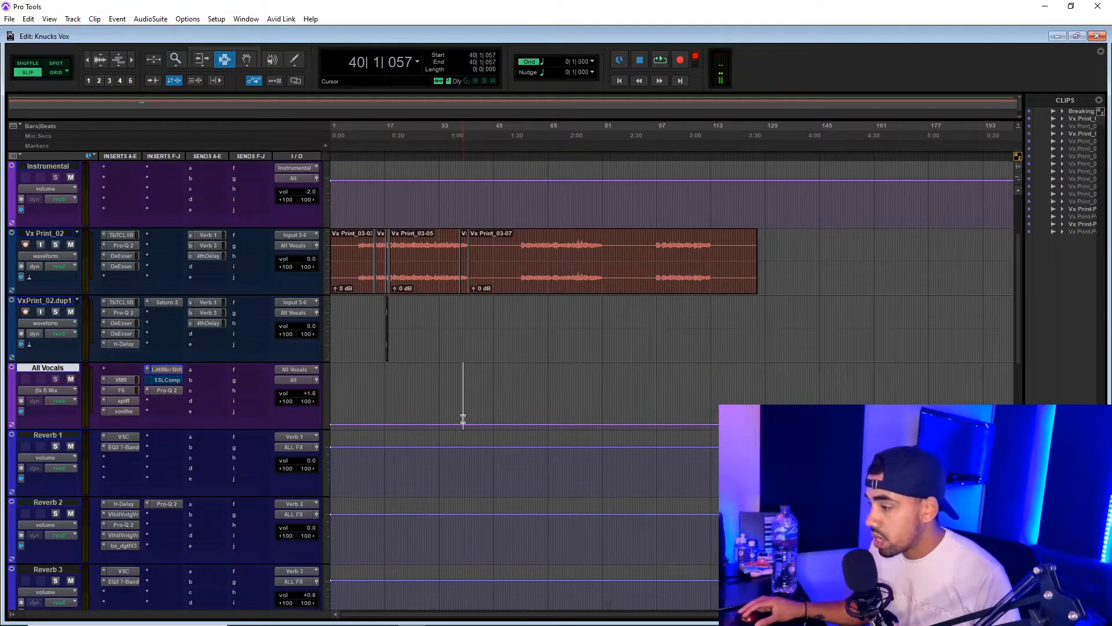
left_click(465, 425)
left_click_drag(465, 424, 500, 402)
key("F6")
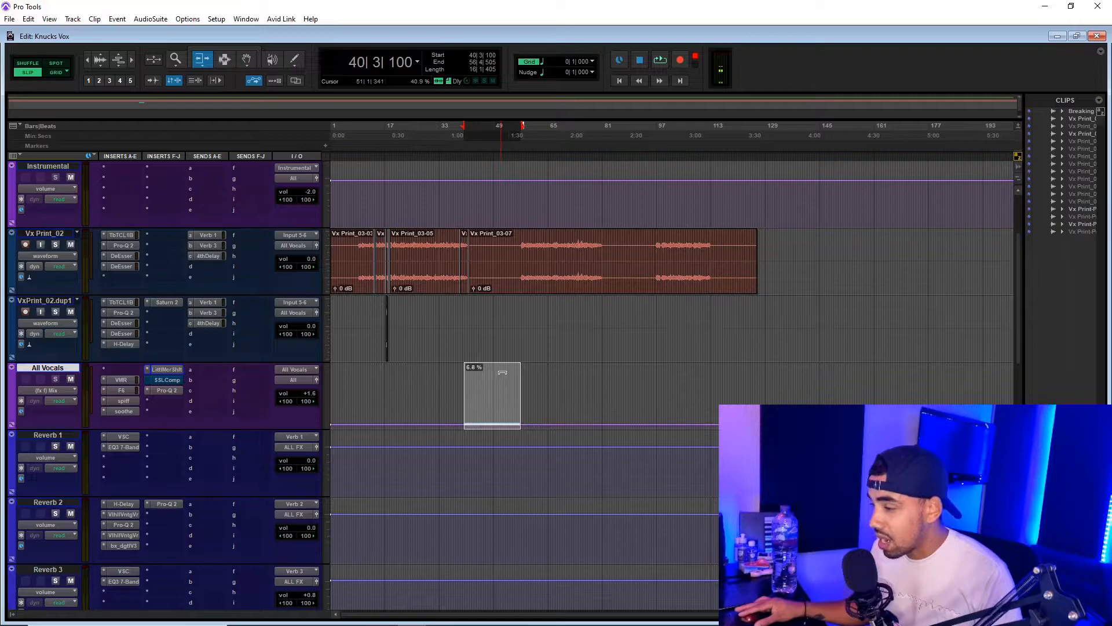
left_click_drag(502, 370, 503, 370)
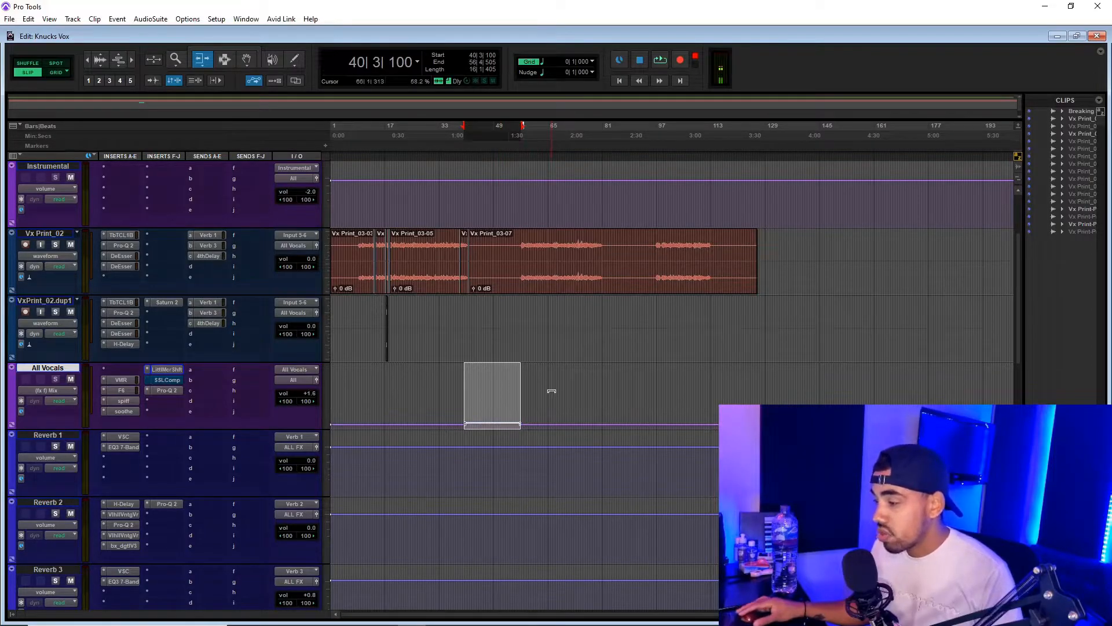
key("F7")
left_click(573, 389)
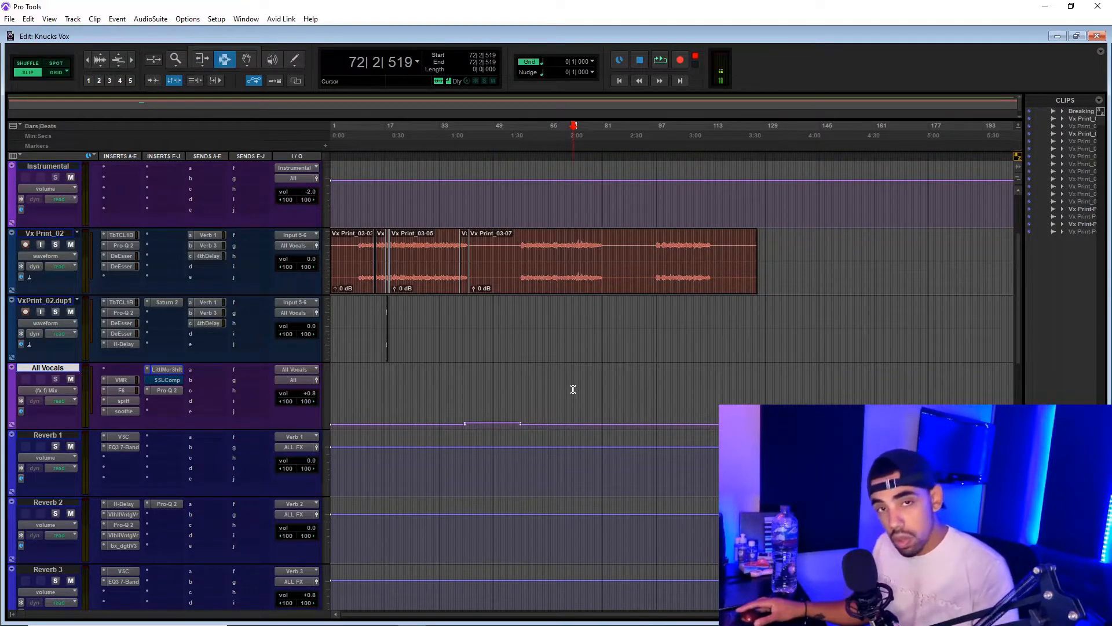
Select the raised section of the ALL FX track's volume automation, about bars 17 to 32, to examine it.
scroll(573, 389, "down", 10)
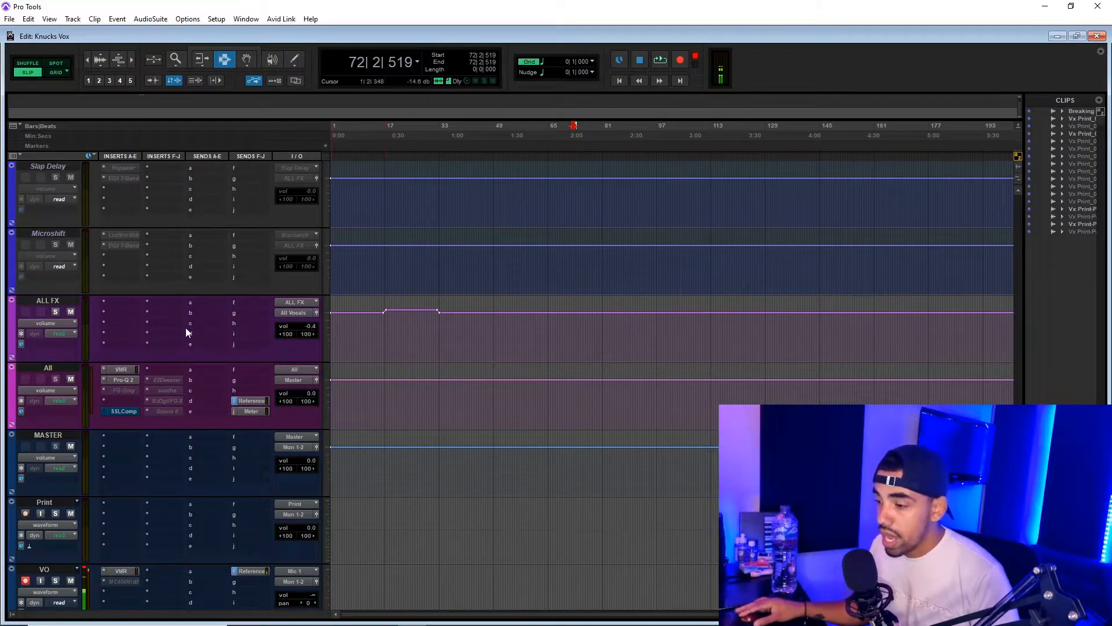
left_click_drag(380, 328, 449, 342)
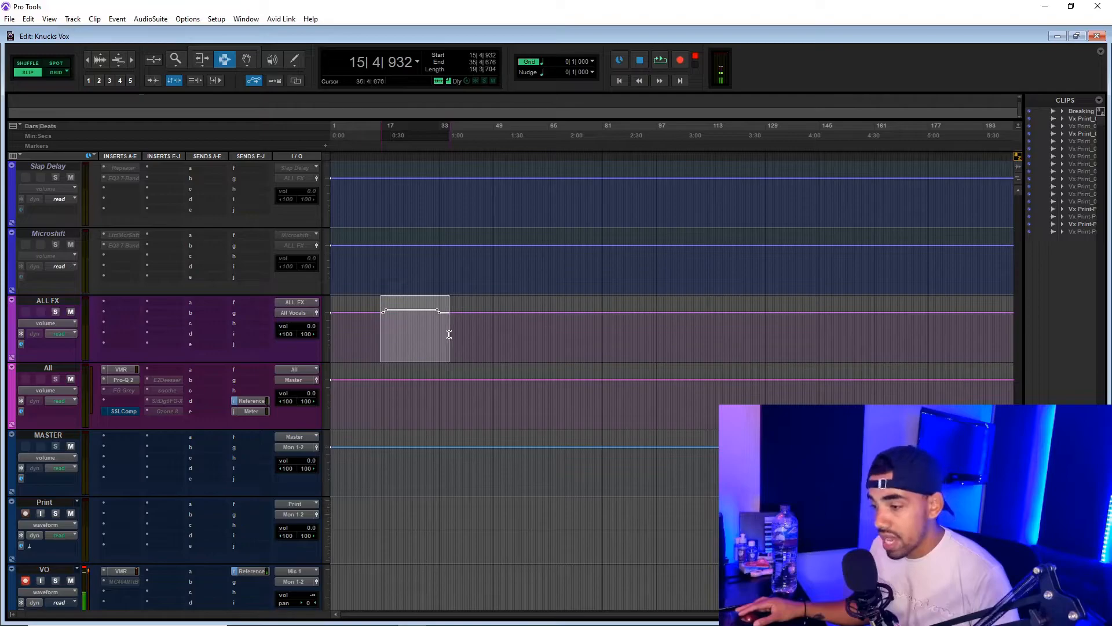
left_click(46, 300)
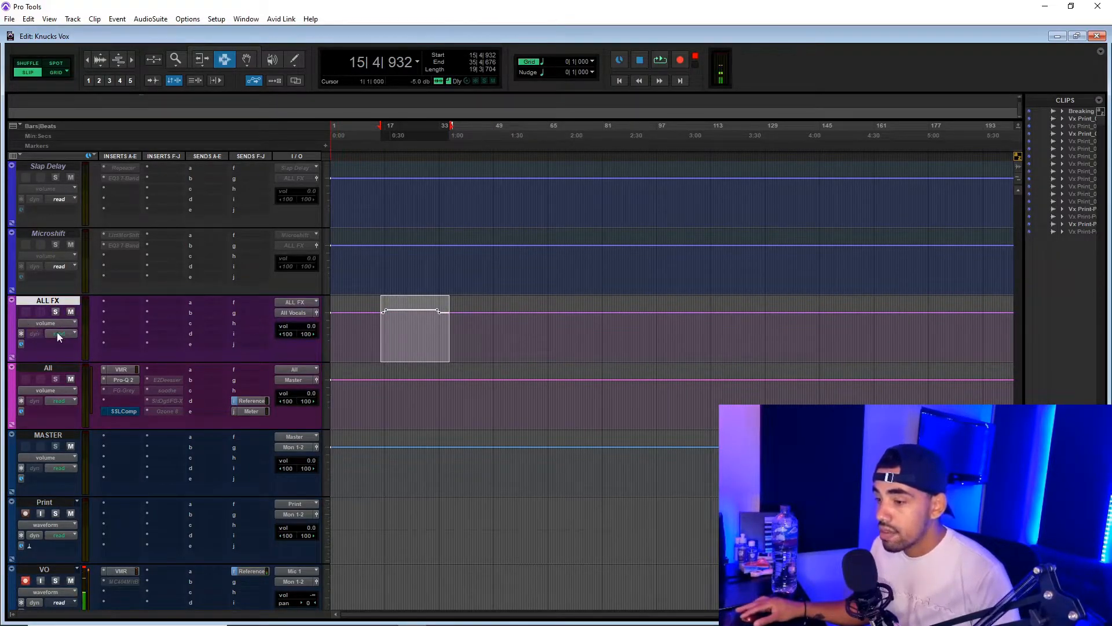
left_click_drag(386, 321, 439, 338)
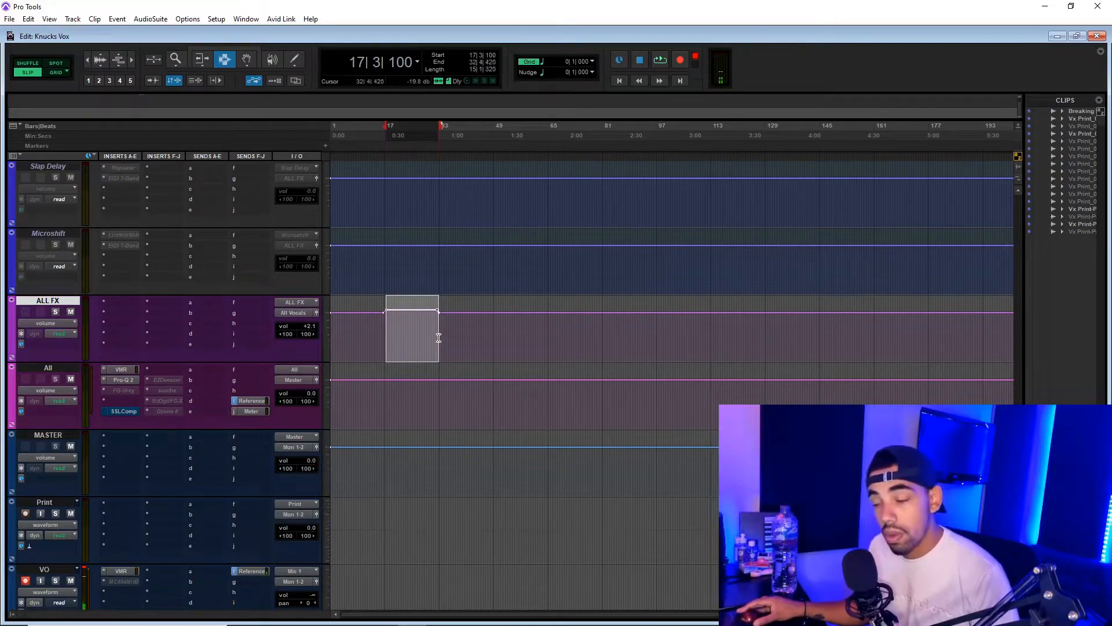
scroll(342, 308, "up", 5)
Insert the stereo bx_digital V3 plug-in in slot f of the All bus and reposition its window.
scroll(442, 303, "down", 6)
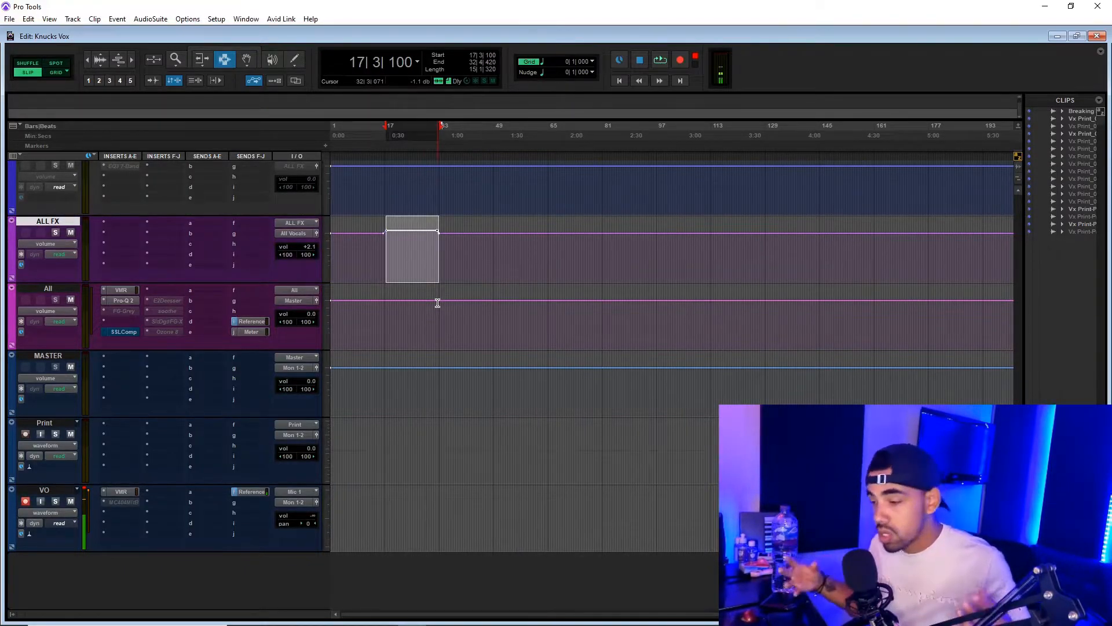
left_click(158, 291)
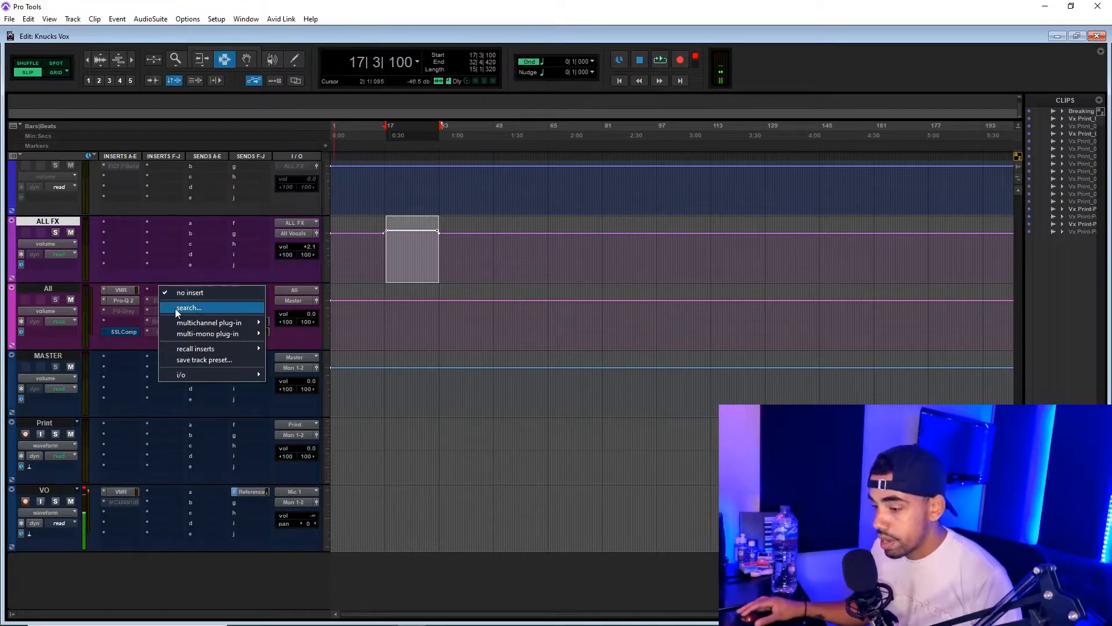
left_click(177, 308)
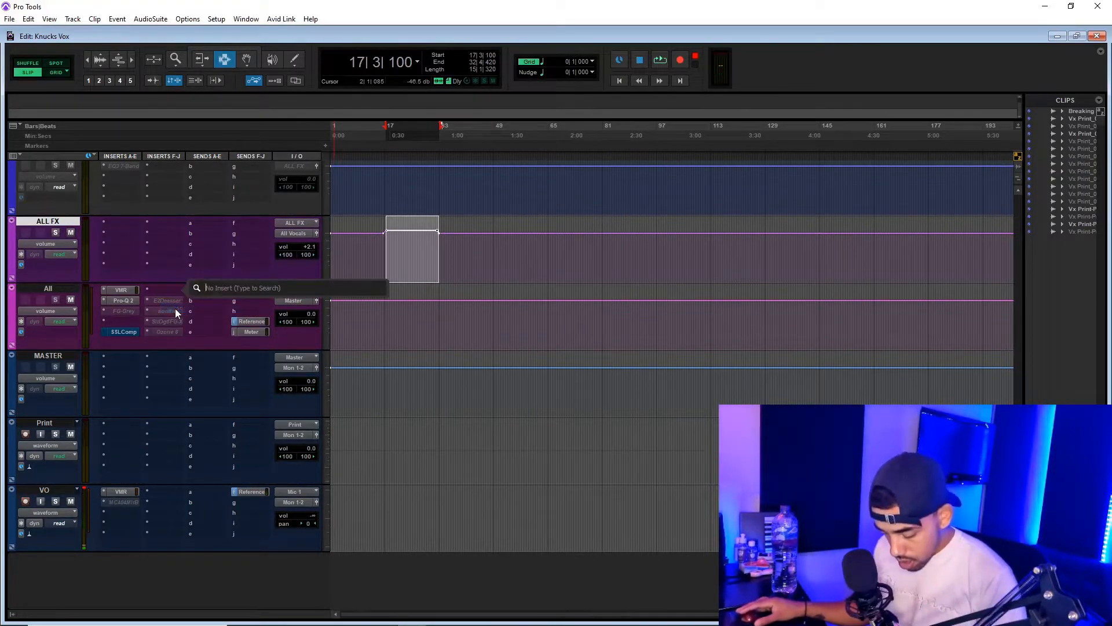
type("digita")
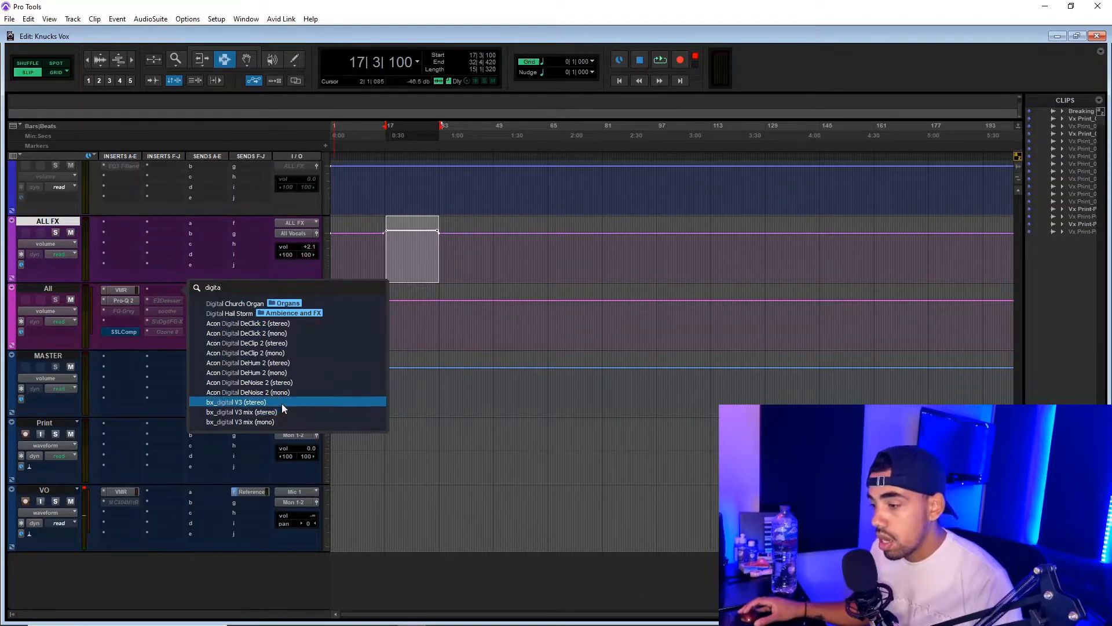
left_click(281, 402)
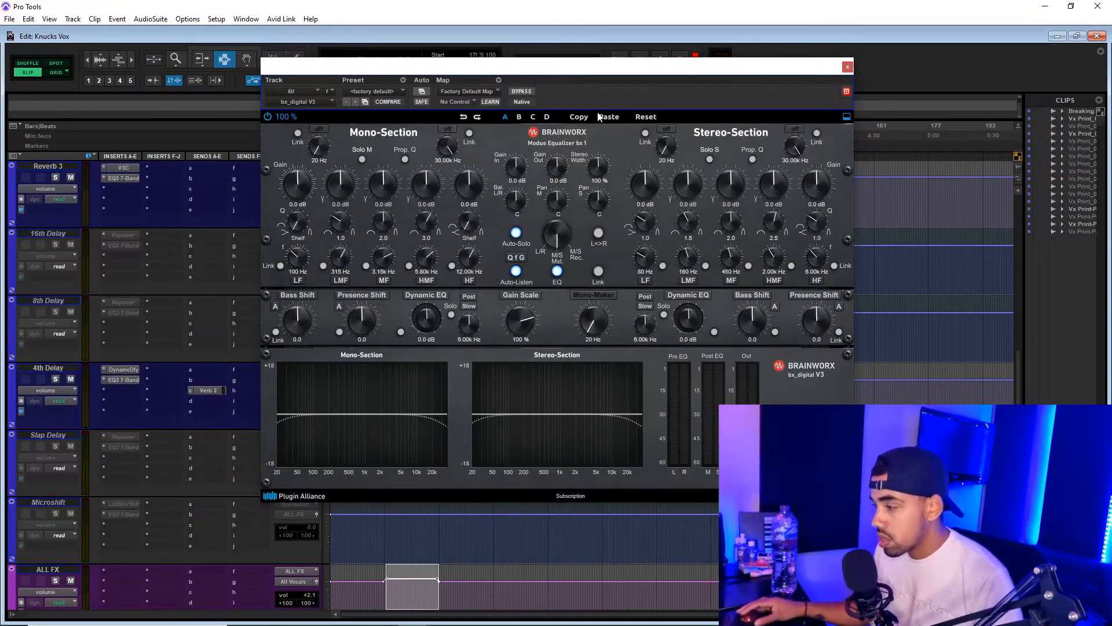
left_click_drag(619, 75, 580, 76)
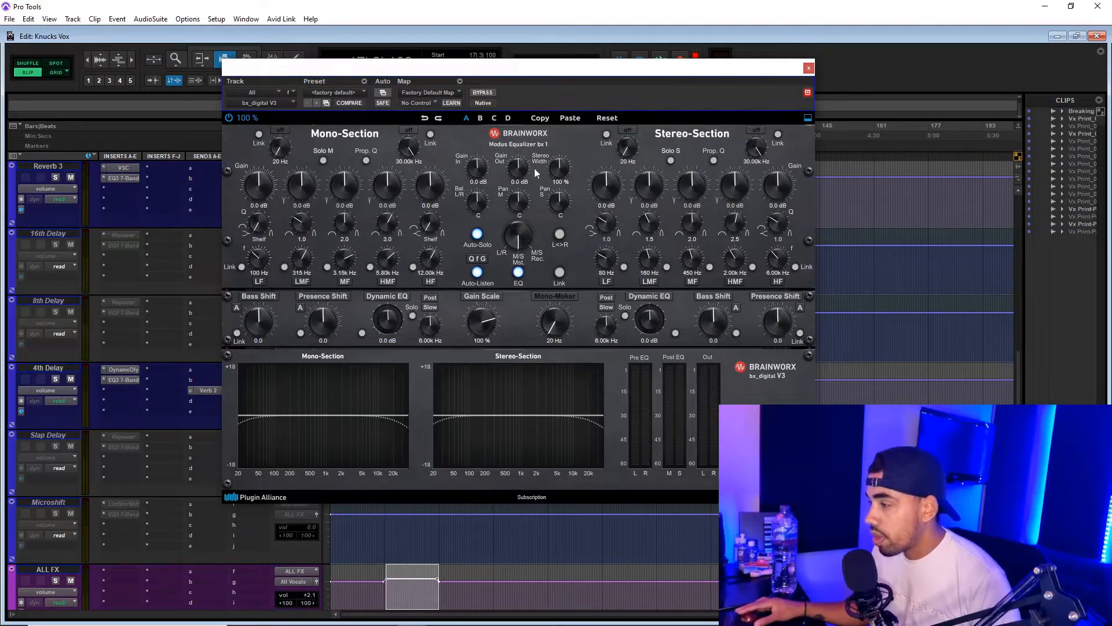
left_click_drag(557, 70, 660, 68)
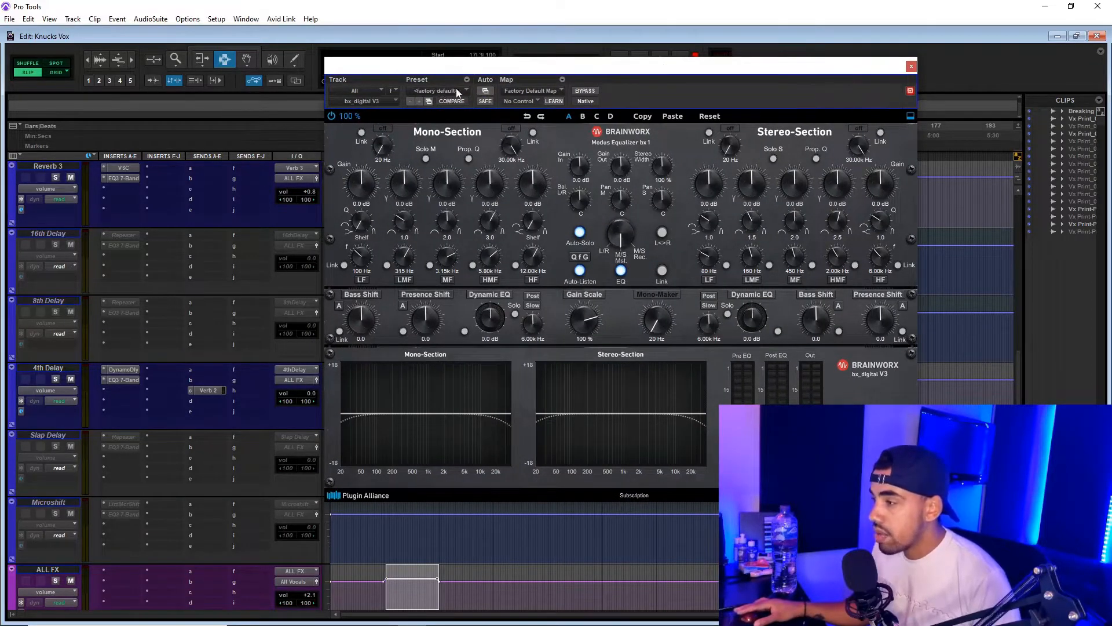
left_click(485, 91)
left_click_drag(498, 119, 519, 201)
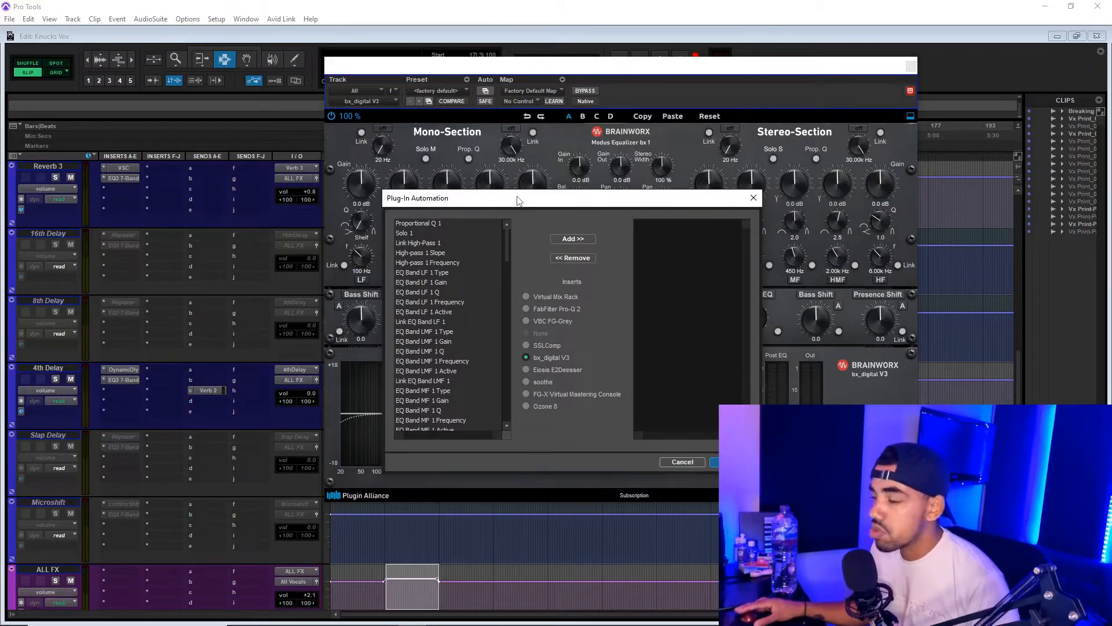
scroll(507, 245, "down", 1)
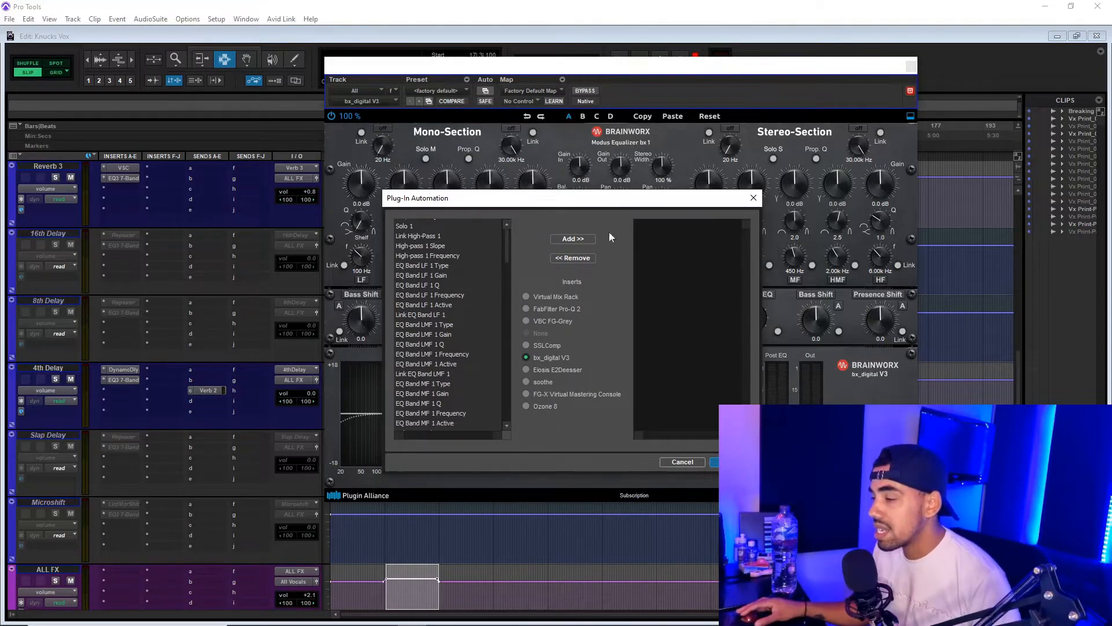
left_click(752, 200)
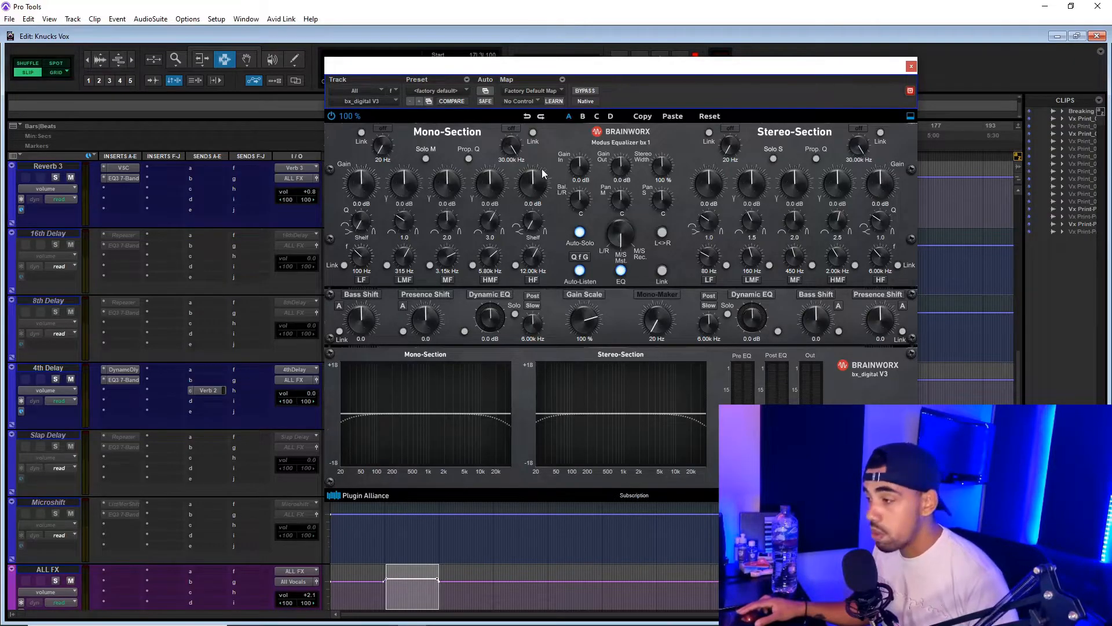
Enable automation of the Stereo Width parameter for bx_digital V3 on the All bus and close the plug-in window.
left_click(488, 91)
left_click_drag(490, 167, 503, 321)
left_click_drag(529, 133, 193, 157)
left_click_drag(324, 158, 674, 164)
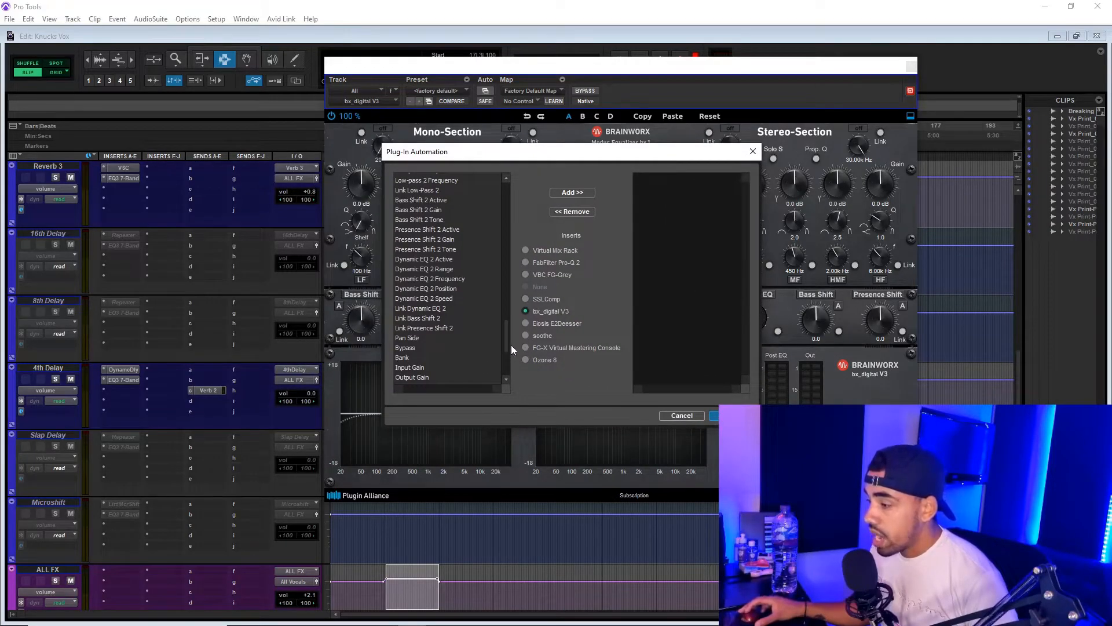
left_click_drag(509, 337, 503, 293)
left_click_drag(618, 157, 669, 240)
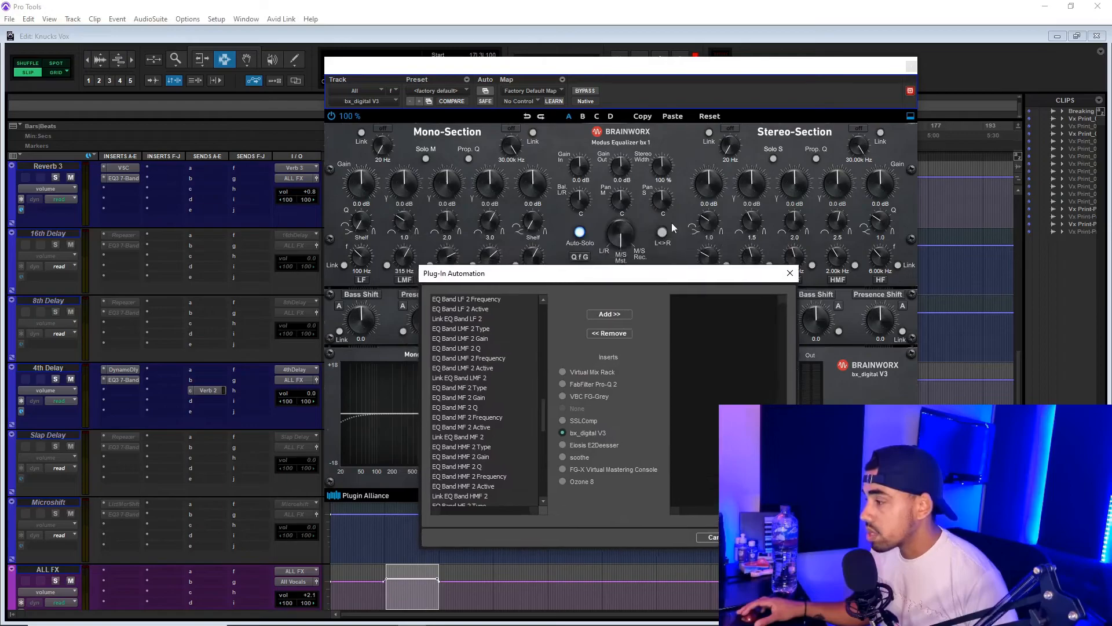
left_click_drag(547, 413, 545, 471)
left_click(464, 444)
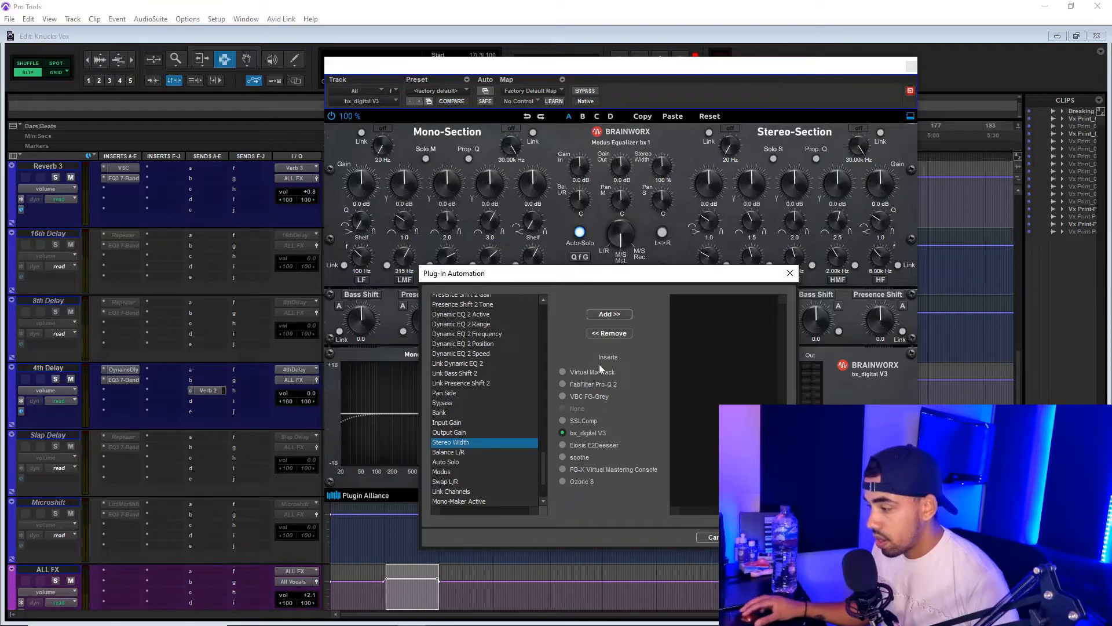
left_click(607, 314)
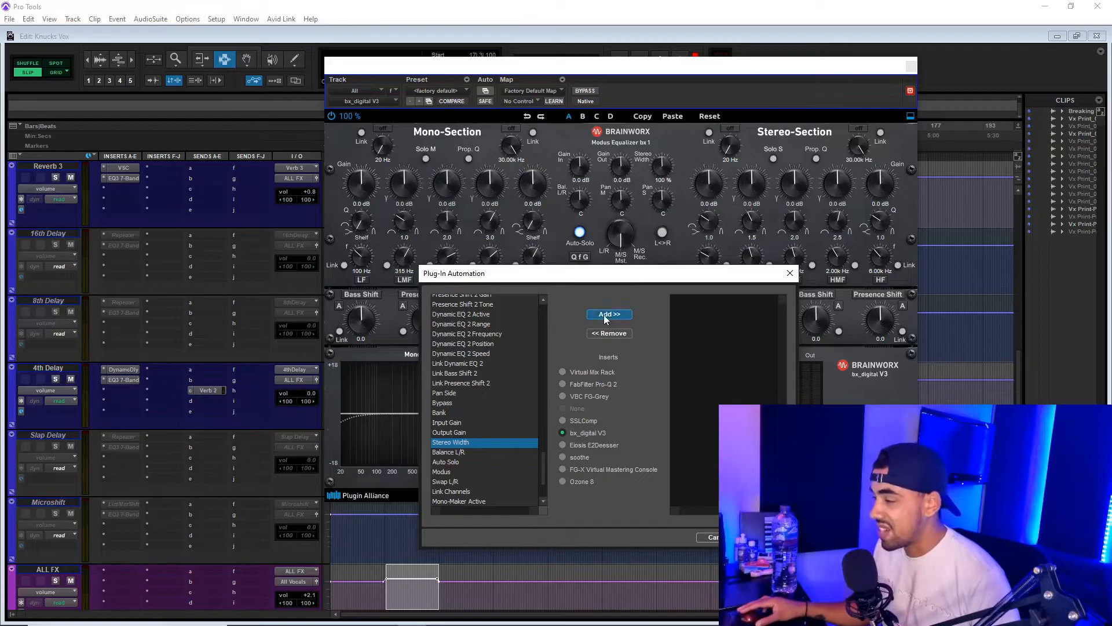
left_click(756, 537)
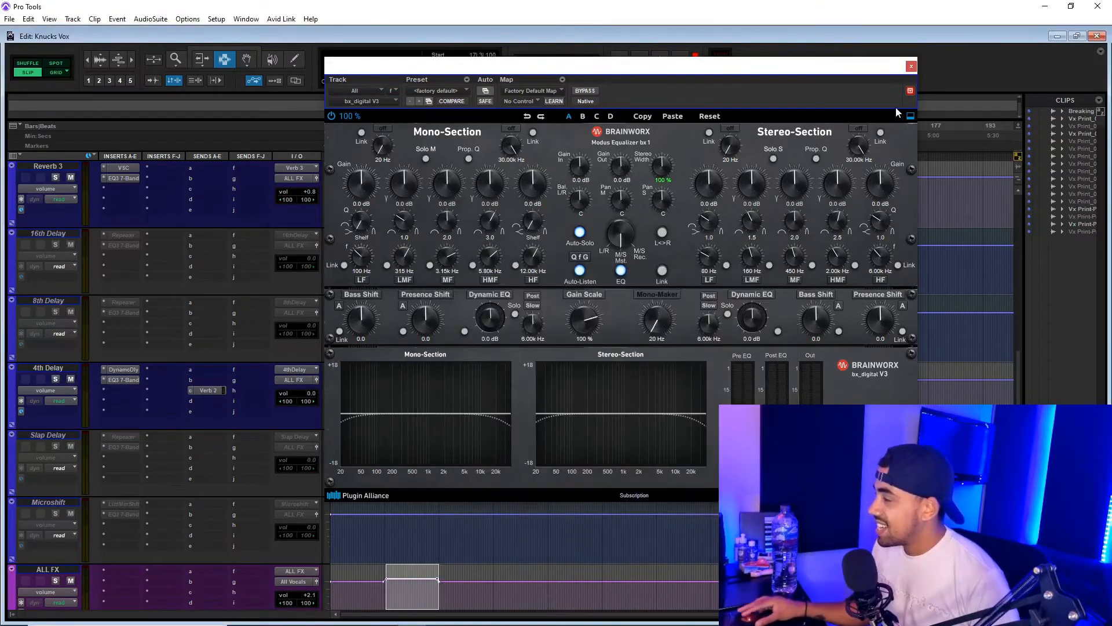
left_click(911, 66)
Display the bx_digital V3 Stereo Width automation on the All bus and select about bars 33 to 48.
scroll(566, 337, "down", 2)
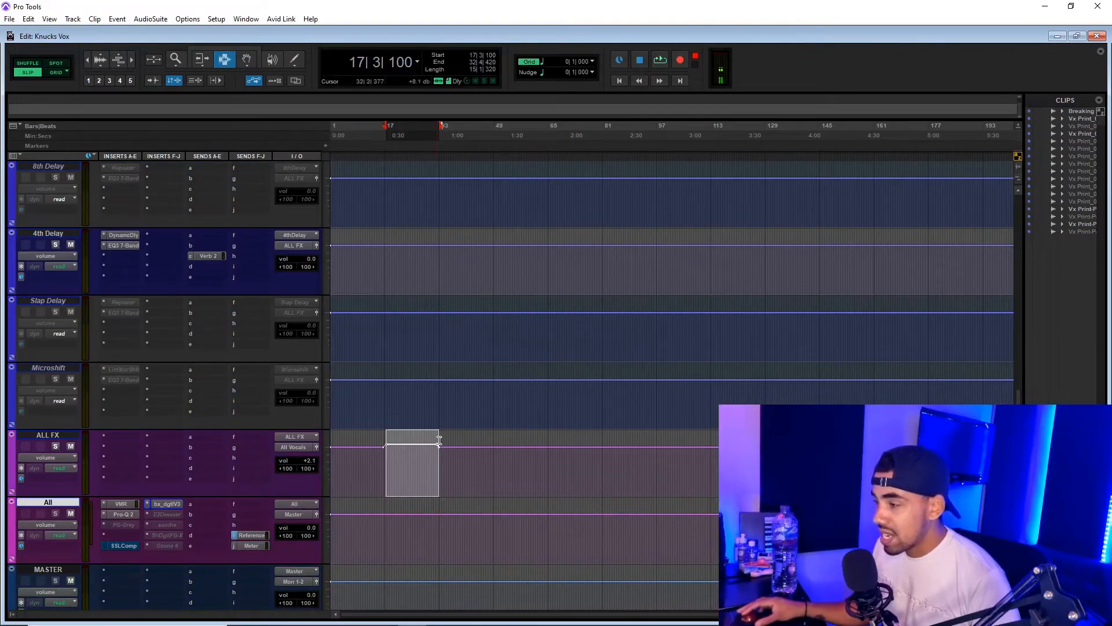
left_click(437, 486)
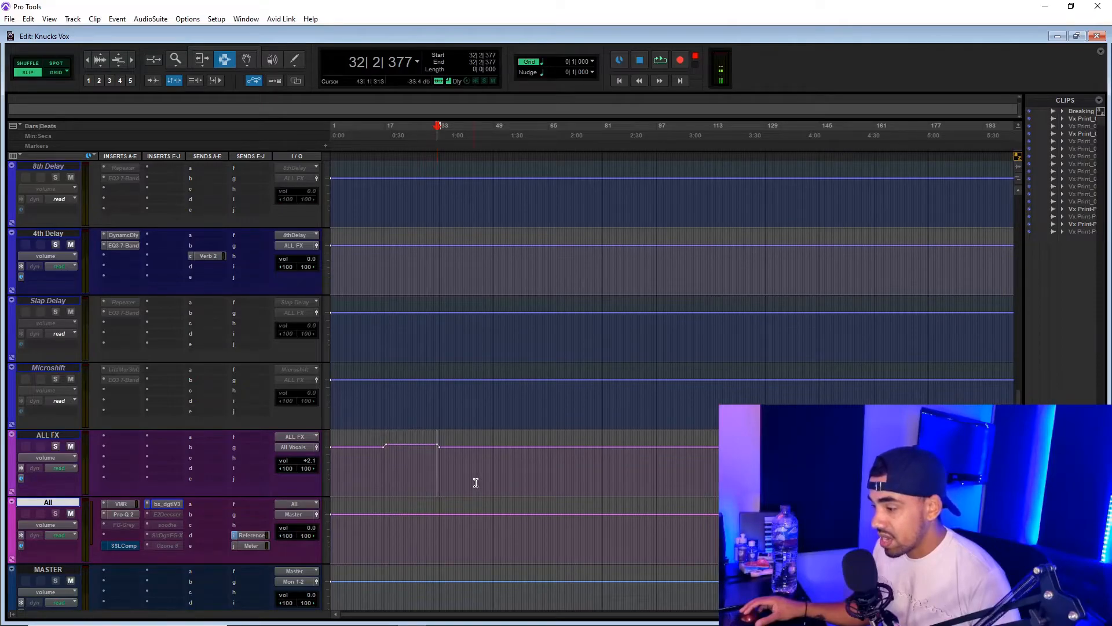
left_click(439, 481)
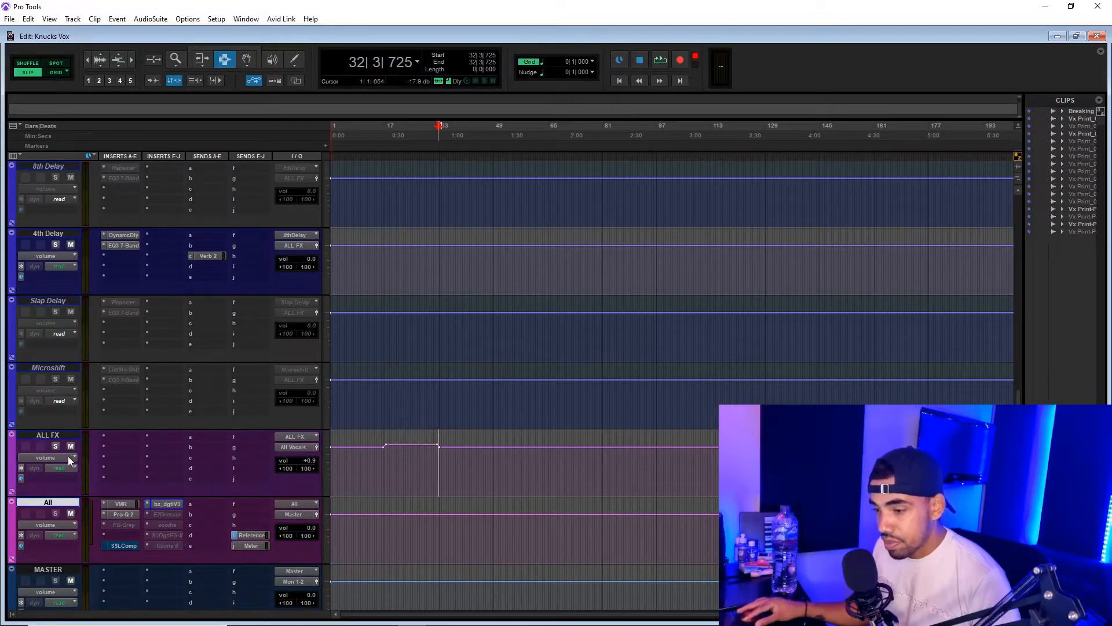
left_click(70, 524)
mouse_move(126, 593)
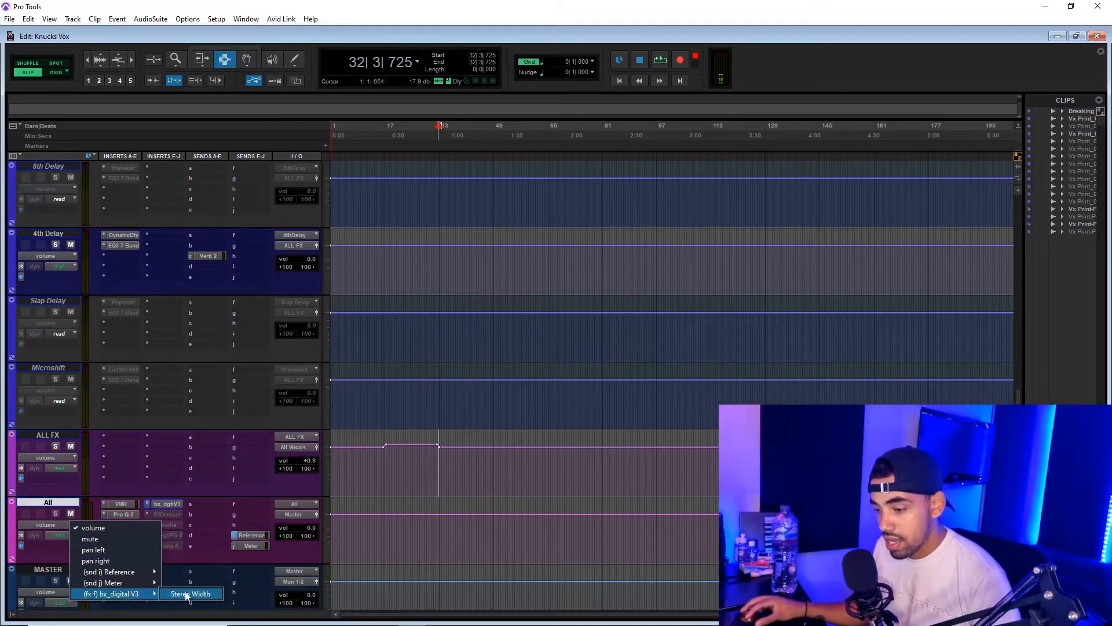
left_click(208, 593)
left_click_drag(439, 536, 493, 543)
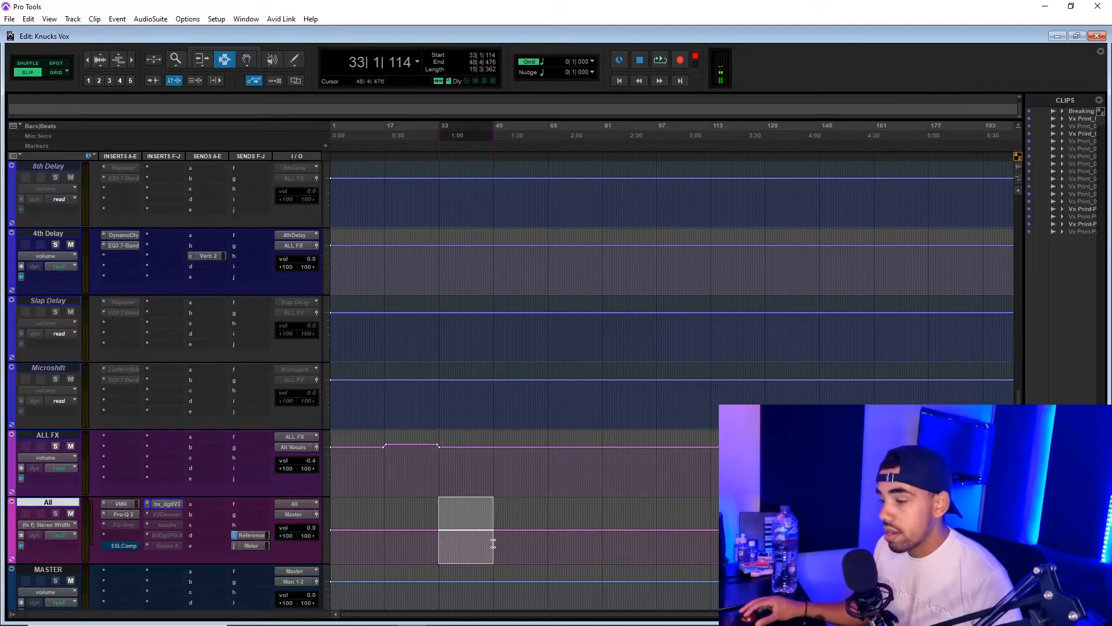
Raise the Stereo Width automation slightly on the All bus across the selected section, about bars 33 to 48.
key("F6")
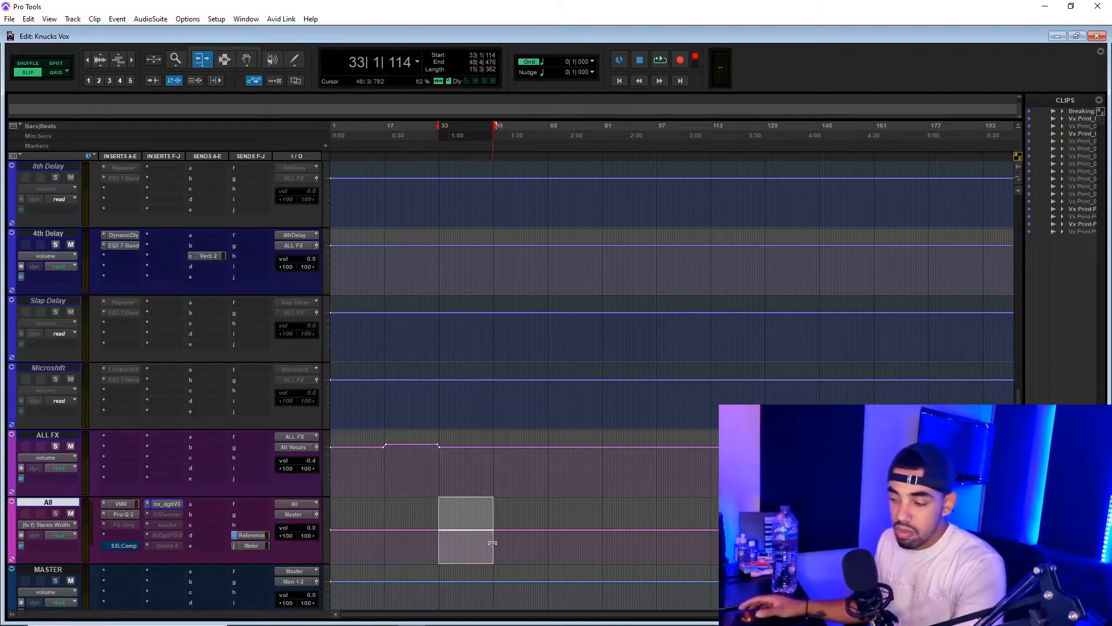
left_click_drag(482, 519, 478, 470)
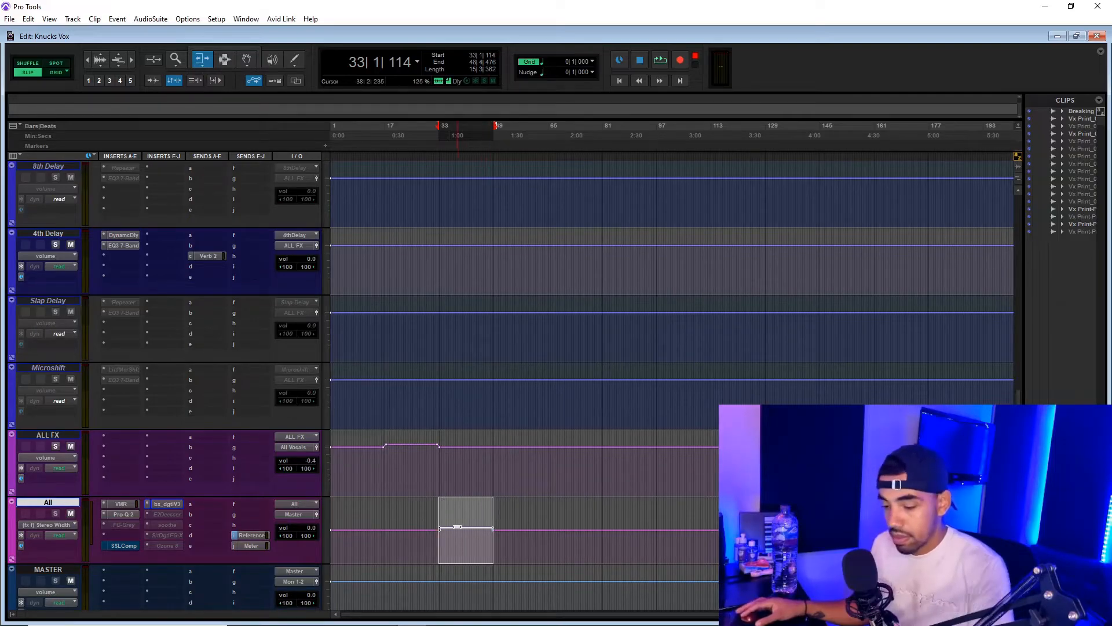
key("F6")
Play the mix from about bar 31 to hear the stereo width change at bar 33, and stop playback.
left_click(434, 526)
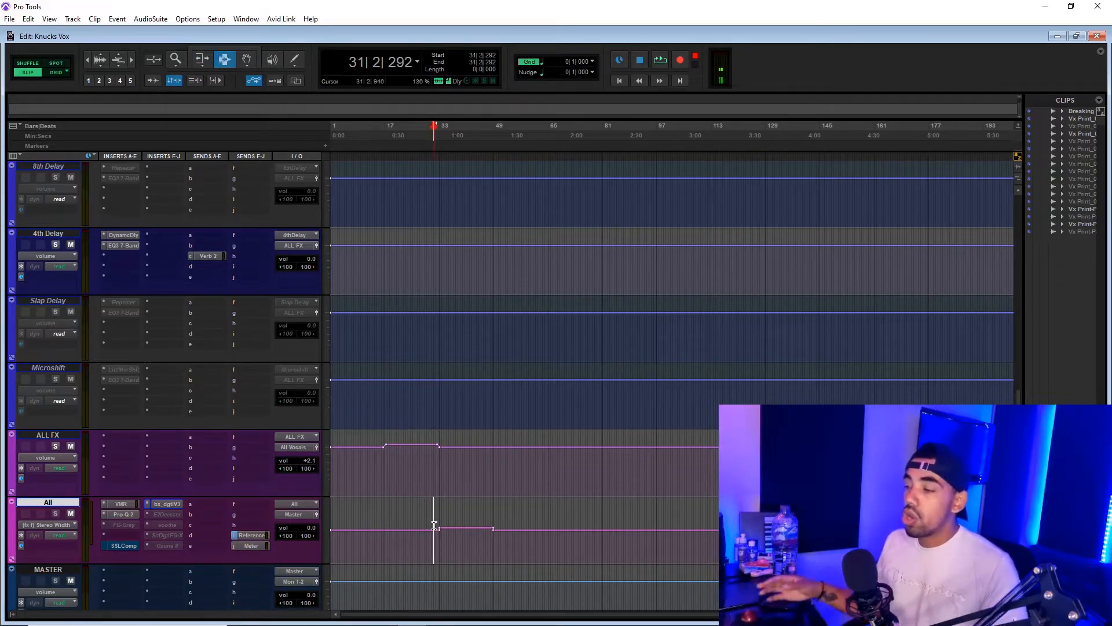
key("space")
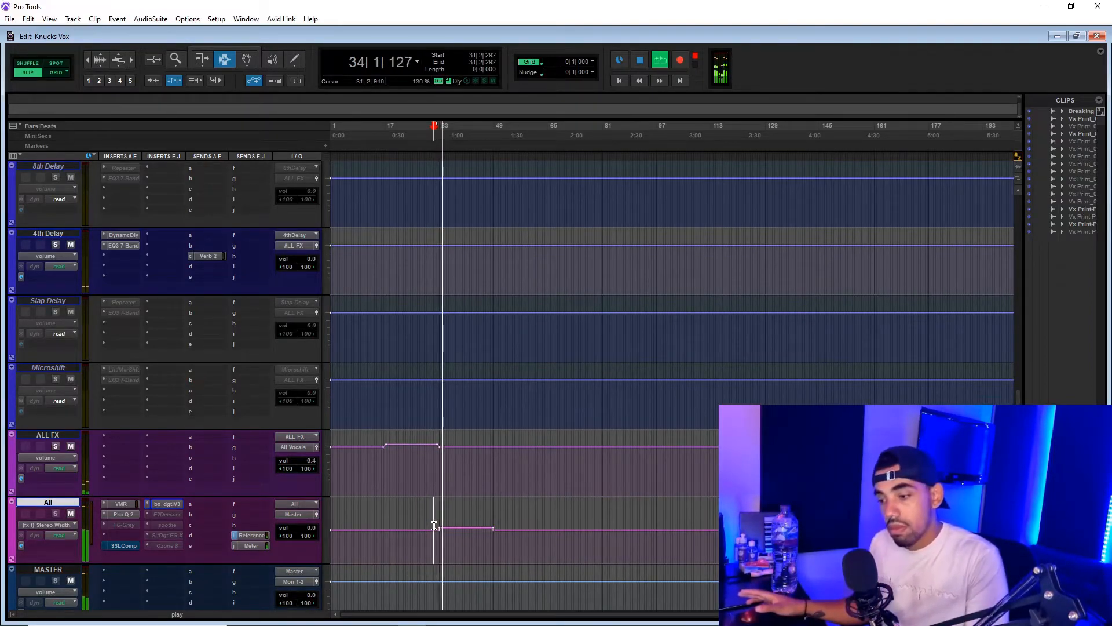
key("space")
Open the bx_digital V3 plug-in on the All bus to inspect its settings, and close its window.
scroll(548, 500, "up", 15)
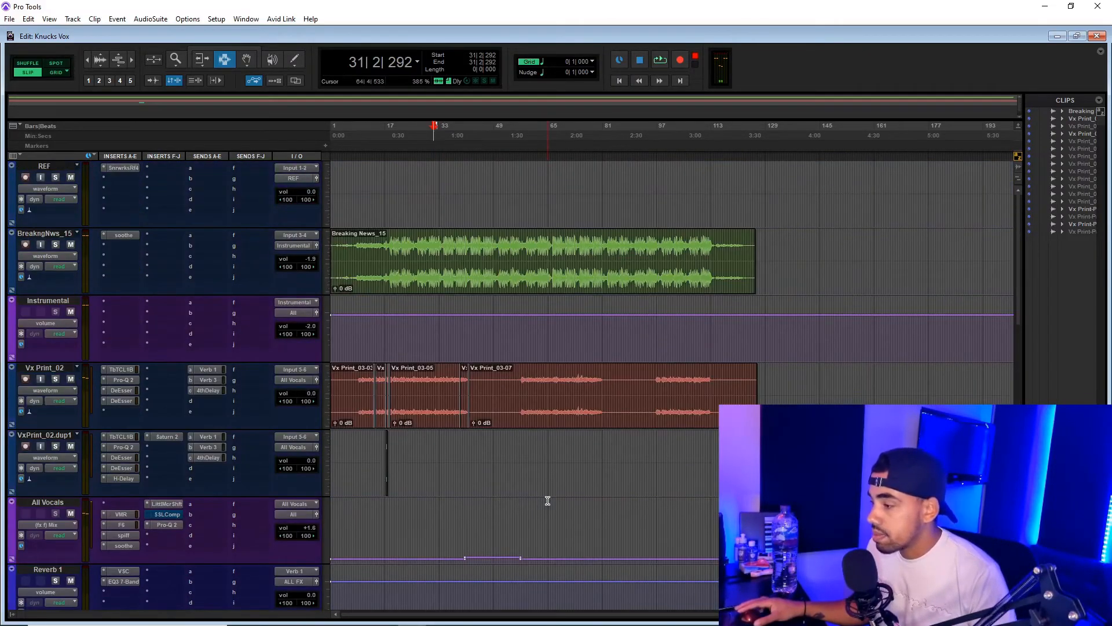
scroll(469, 481, "down", 15)
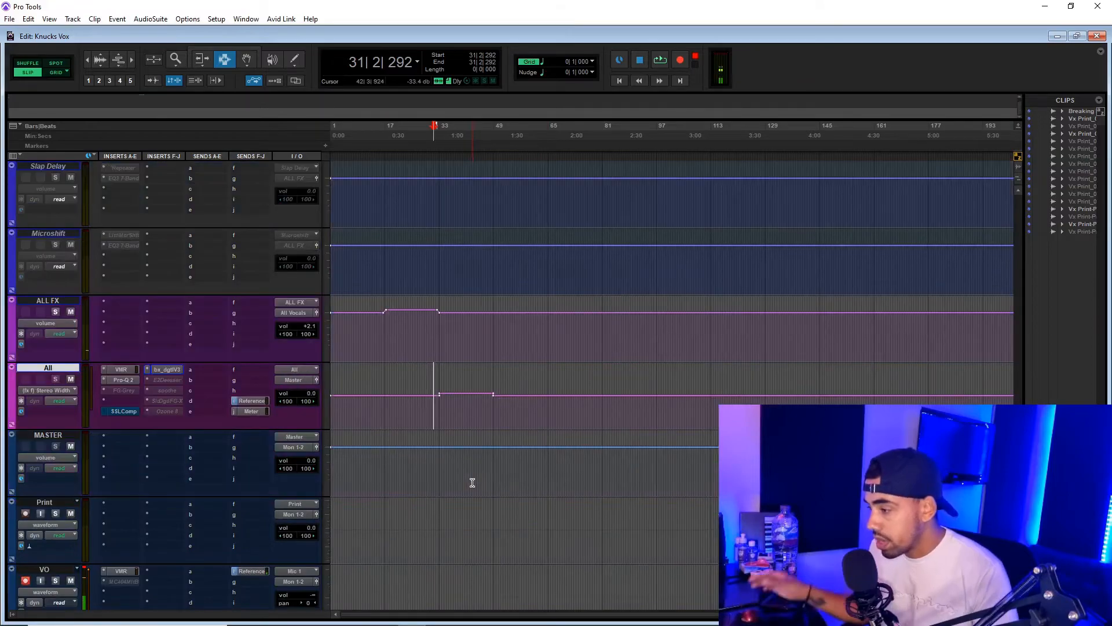
scroll(472, 482, "down", 2)
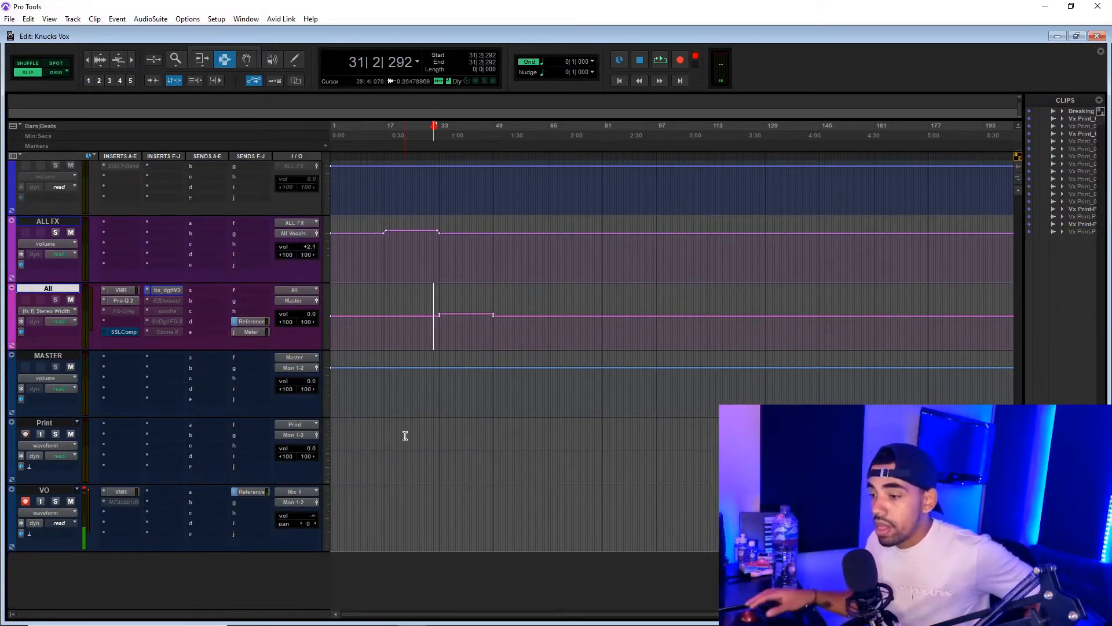
left_click(166, 290)
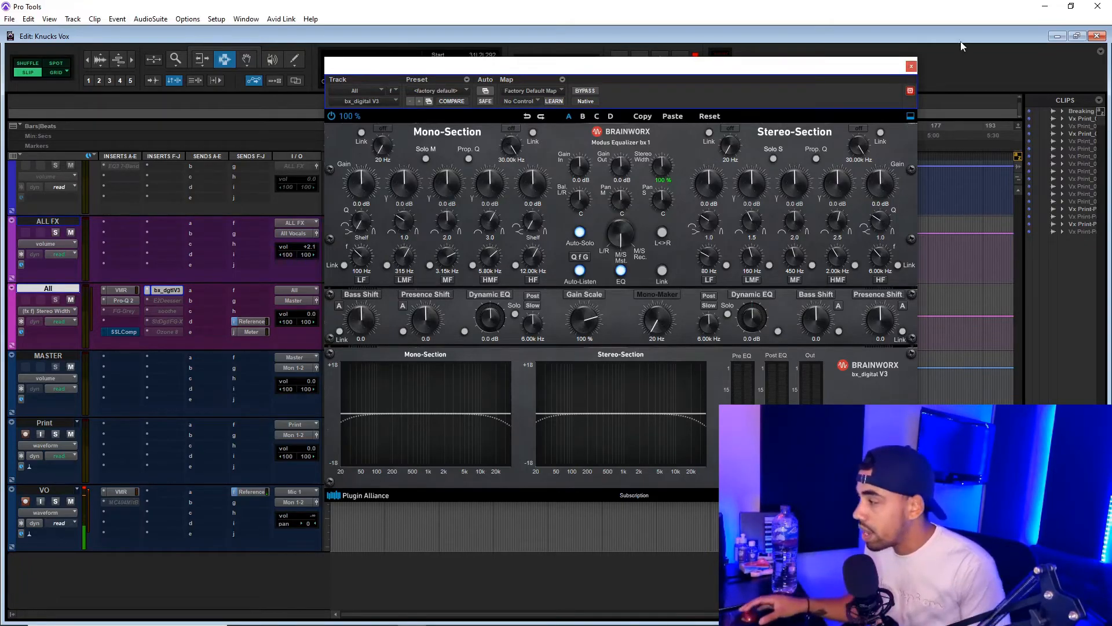
left_click(912, 67)
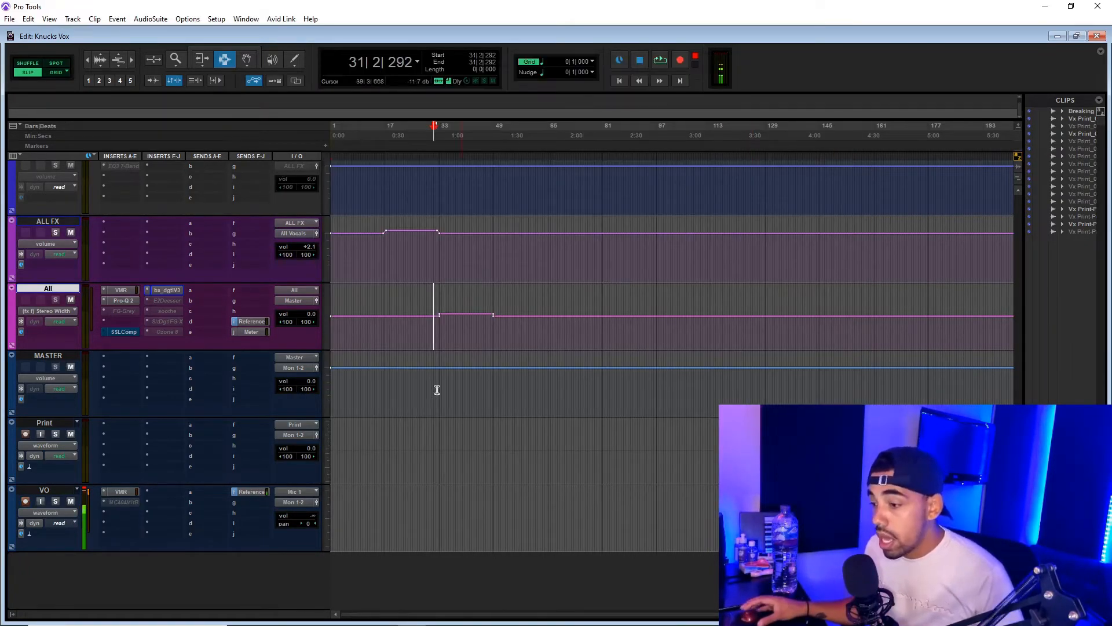
Inspect the Pro-Q 2 and Tube-Tech CL 1B plug-ins on the duplicate vocal track and close their window.
scroll(423, 399, "up", 10)
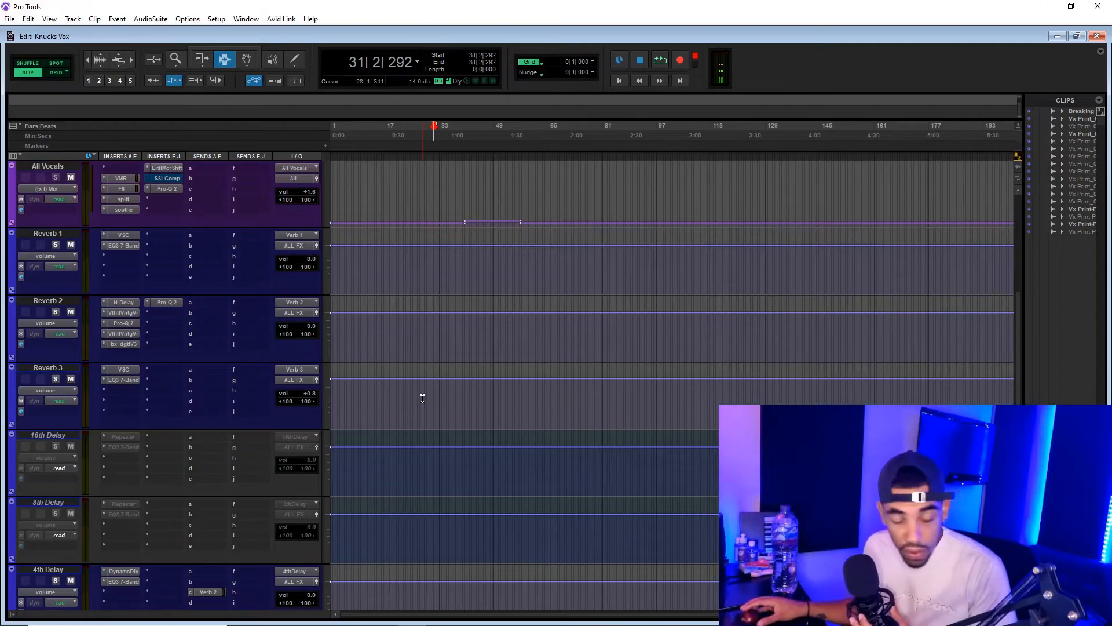
scroll(422, 399, "up", 5)
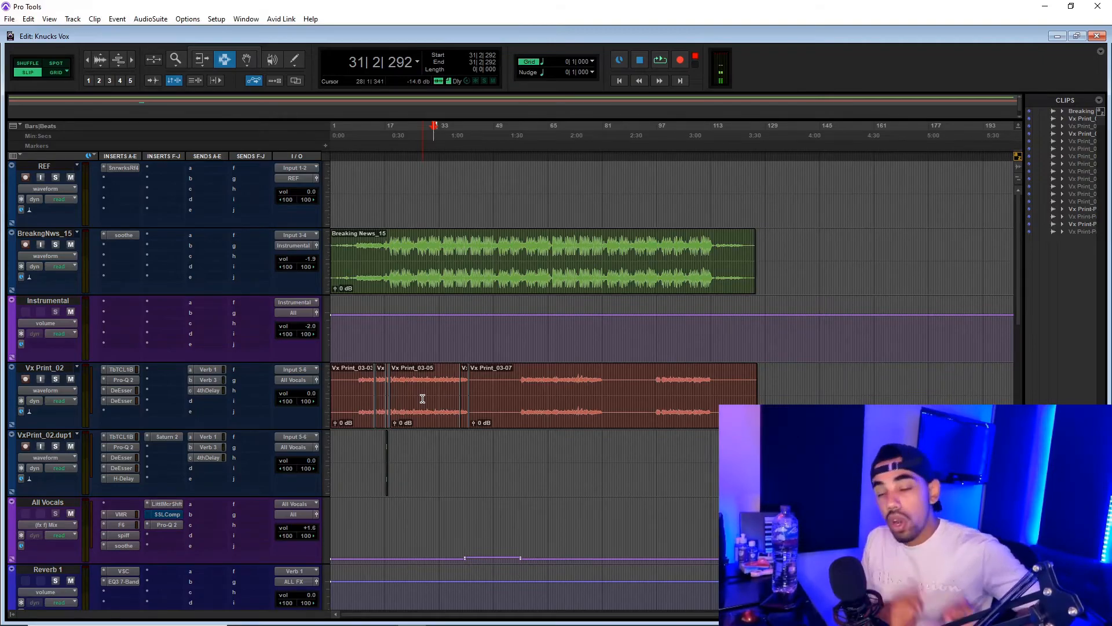
left_click(134, 446)
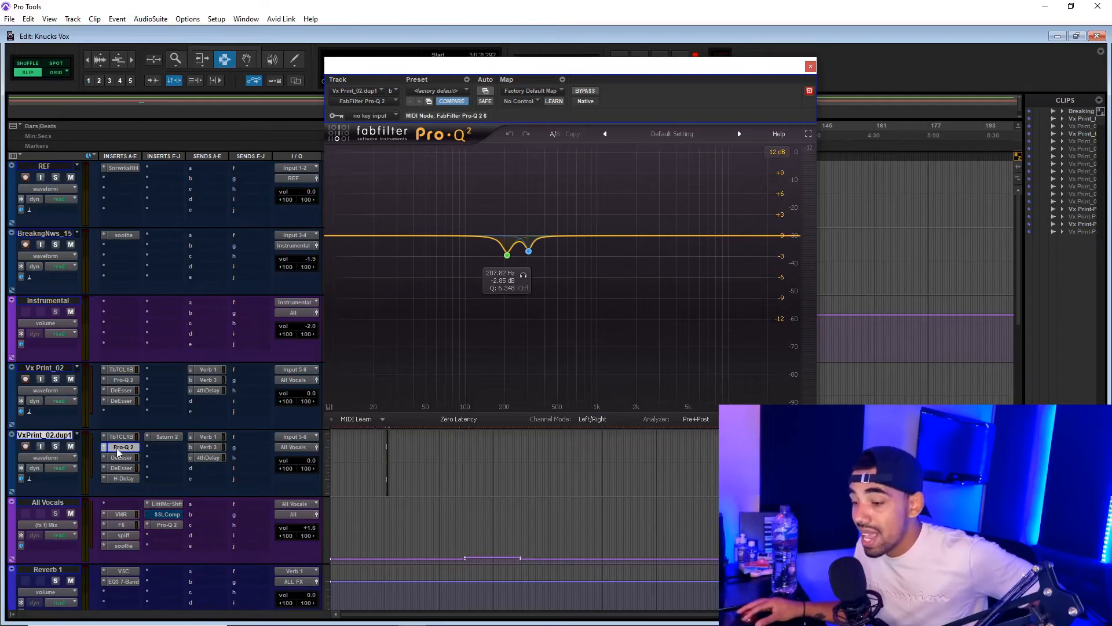
left_click(125, 435)
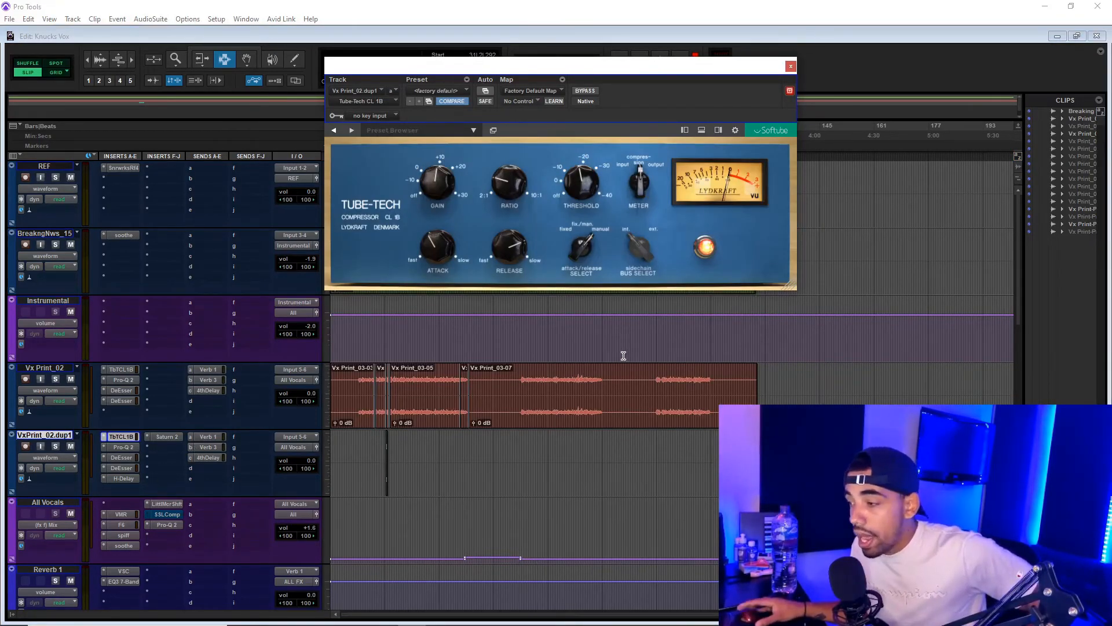
left_click(791, 66)
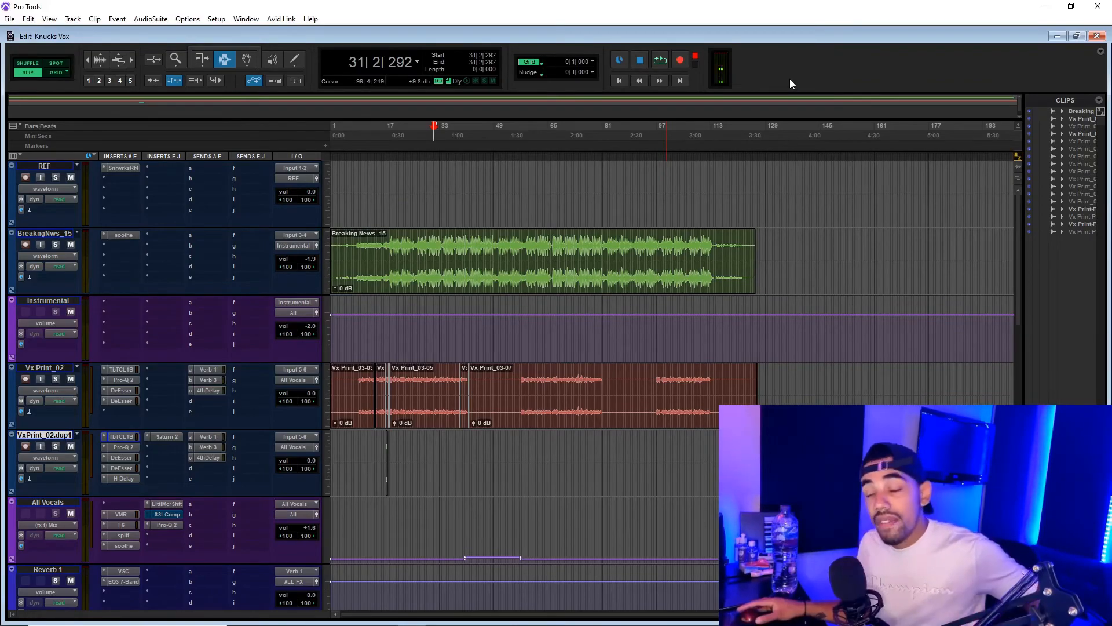
left_click_drag(1017, 255, 1020, 440)
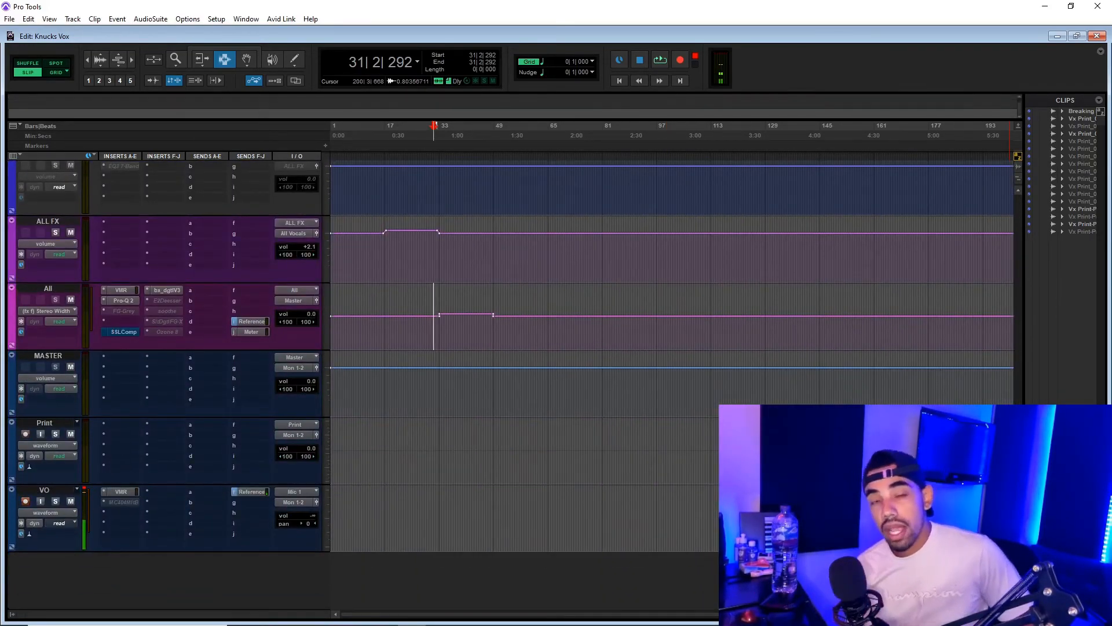